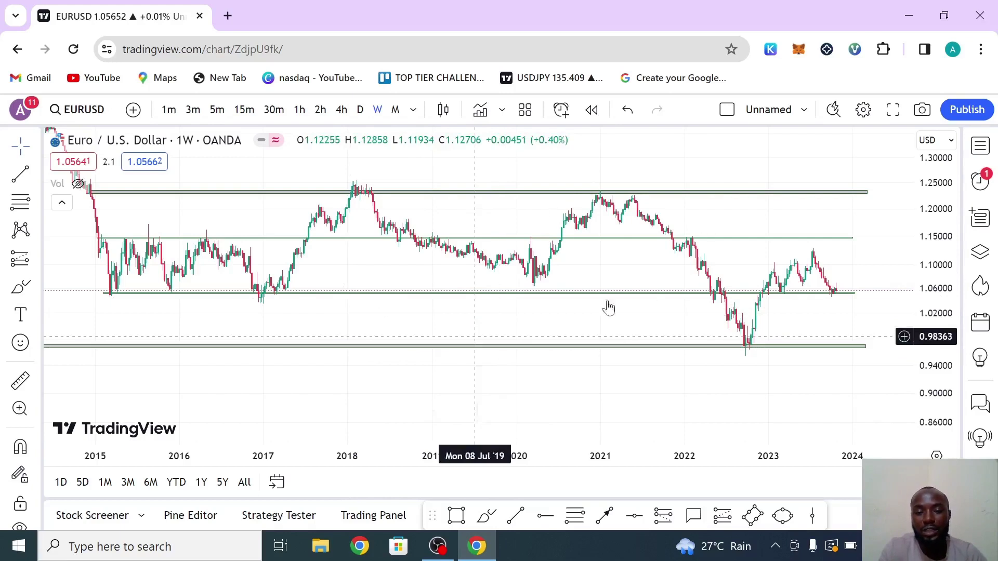
Check the symbols in the watchlist and hide the list again
left_click(981, 146)
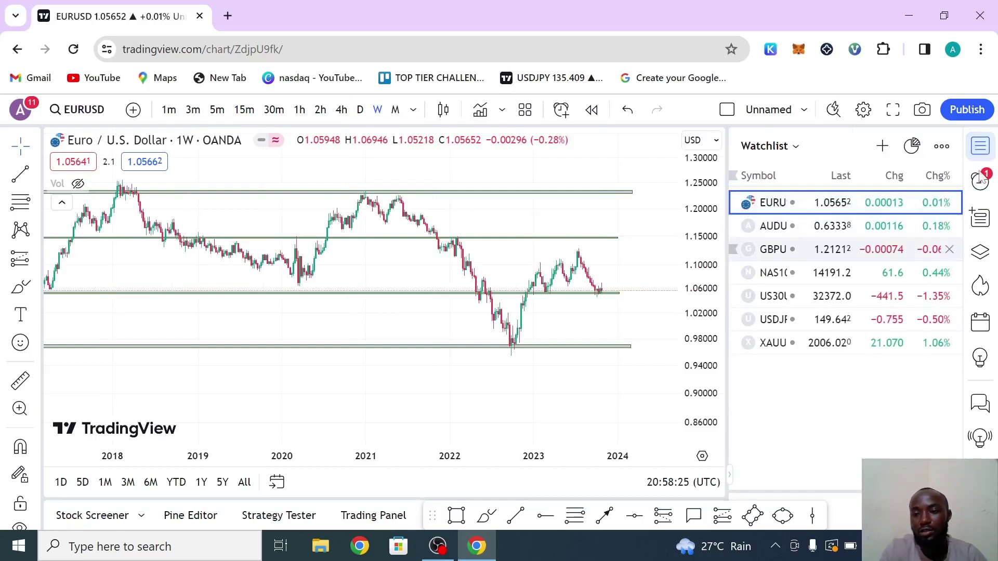
left_click(981, 147)
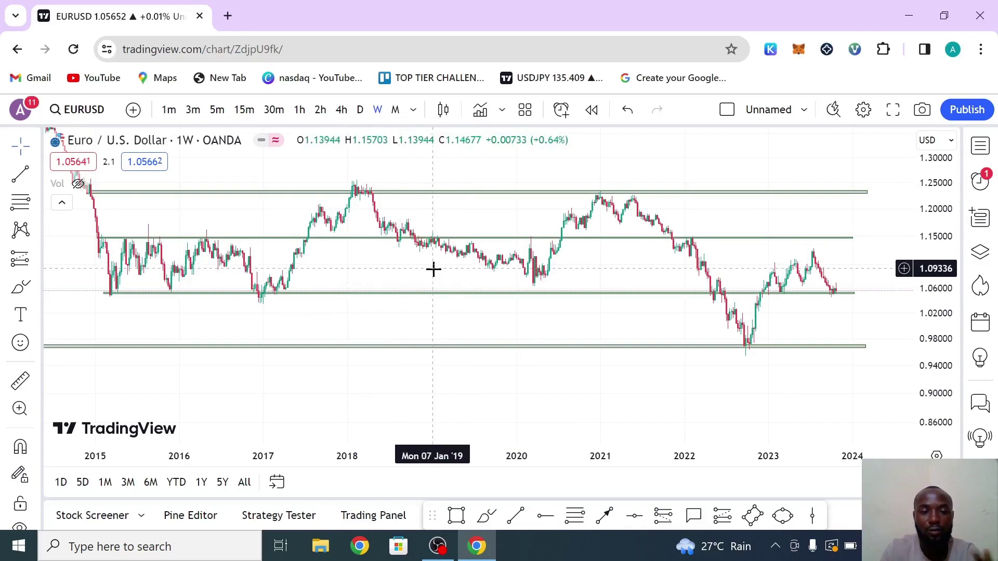
Examine the weekly EURUSD price action since 2015 around the four marked horizontal zones
left_click_drag(541, 283, 590, 307)
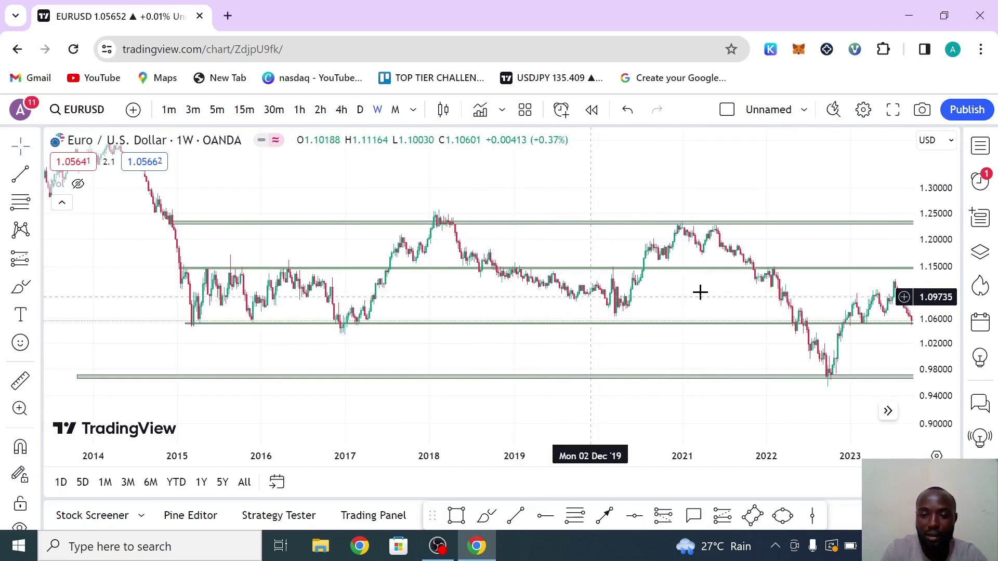
left_click(515, 326)
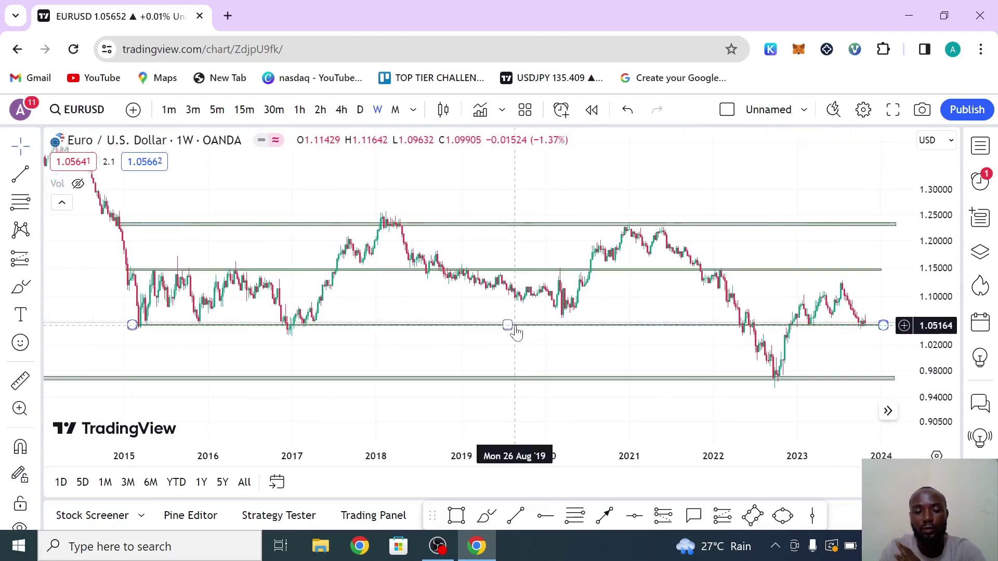
left_click(595, 334)
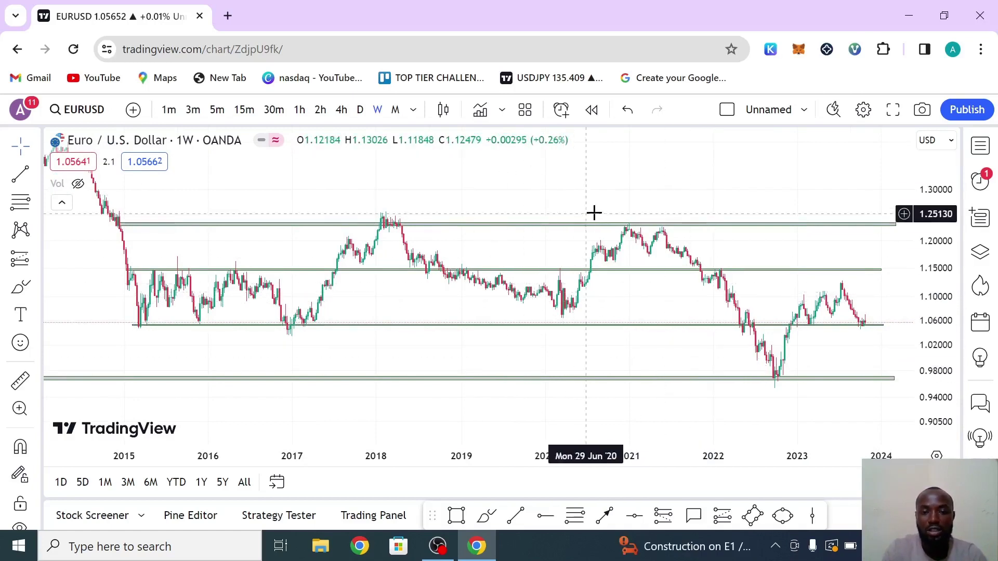
left_click_drag(577, 197, 484, 187)
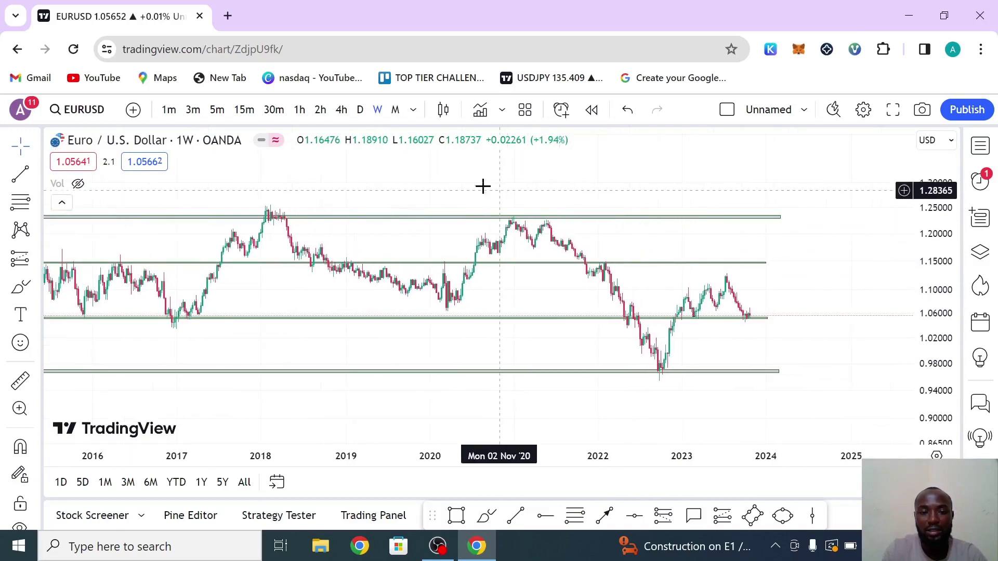
left_click_drag(591, 200, 646, 217)
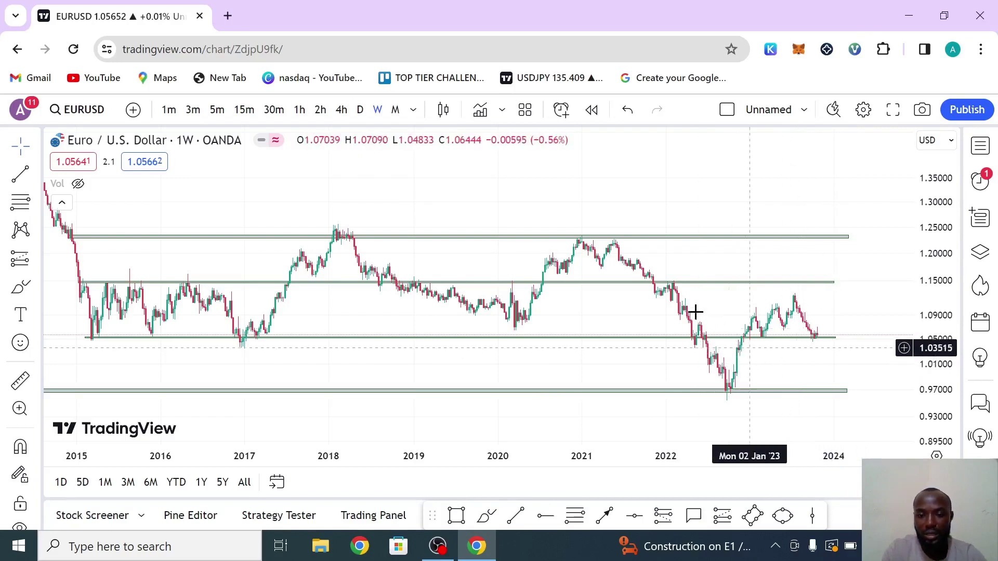
left_click(590, 281)
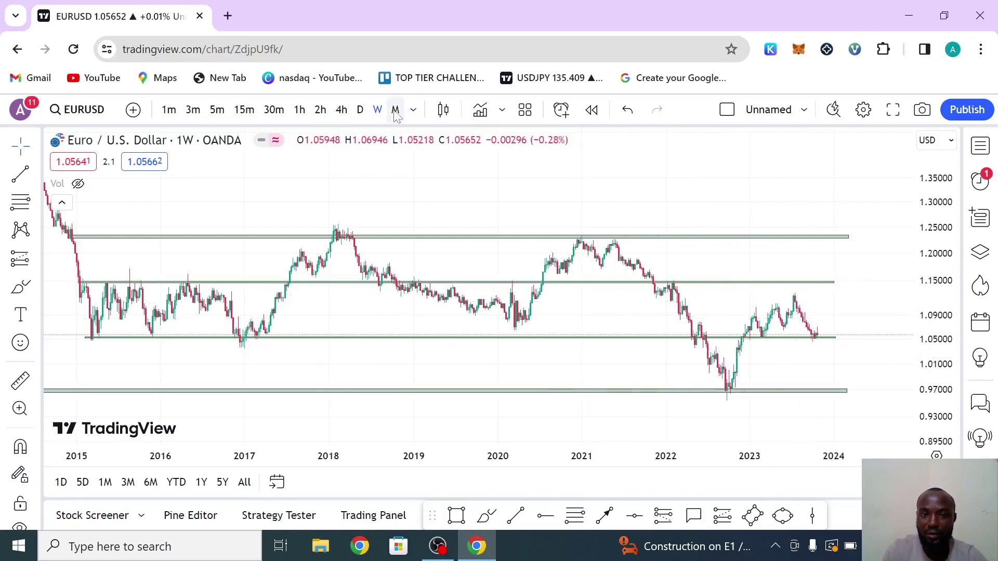
Switch the EURUSD chart to the monthly timeframe and enlarge the candles from about 2014 onward, keeping all four zones in view
left_click(395, 112)
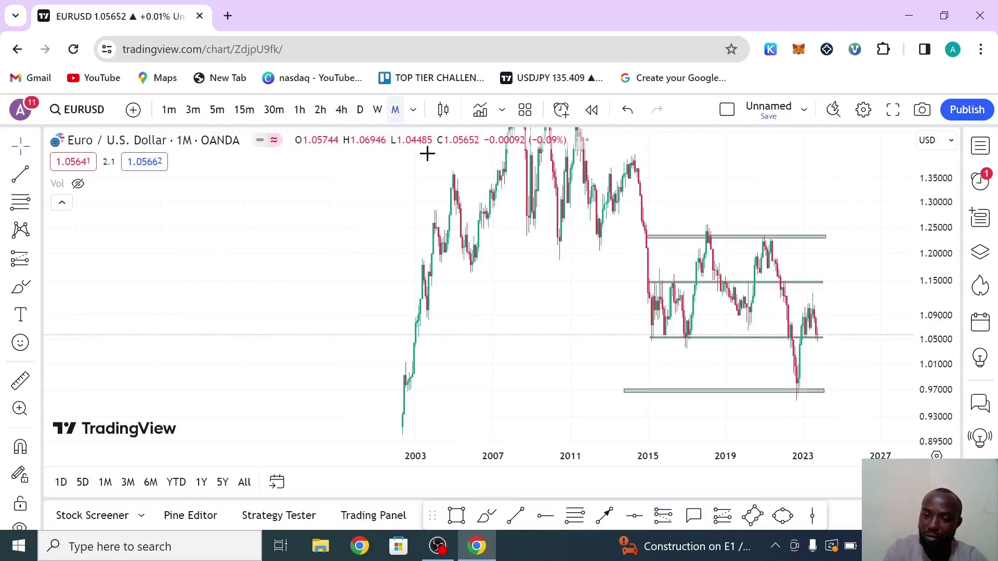
left_click_drag(938, 353, 938, 390)
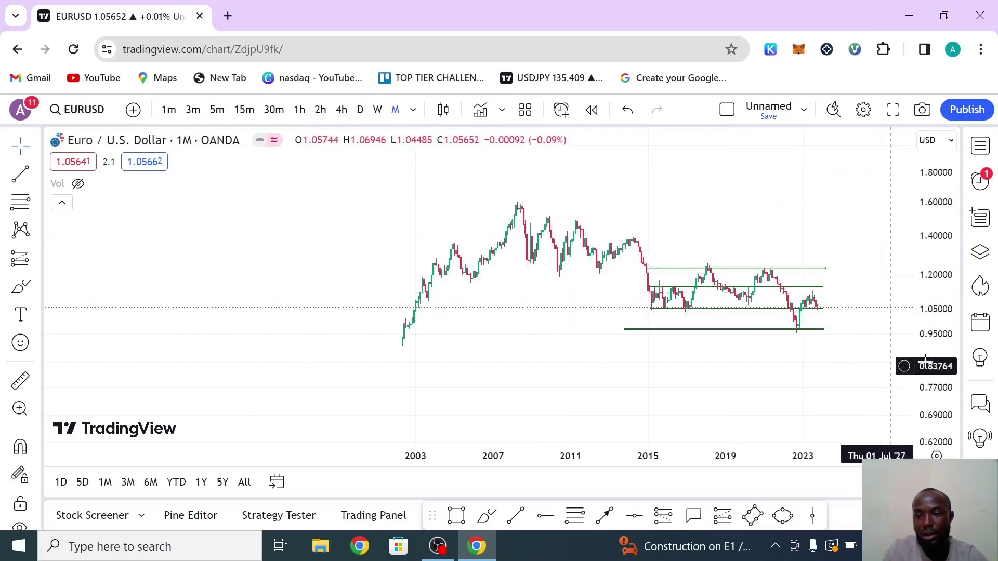
left_click_drag(928, 359, 721, 345)
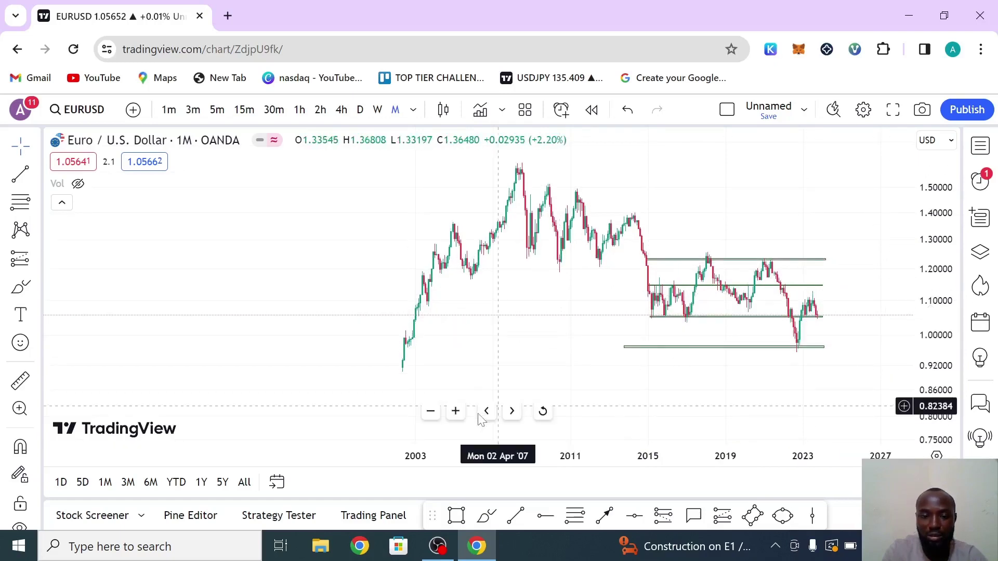
left_click(455, 412)
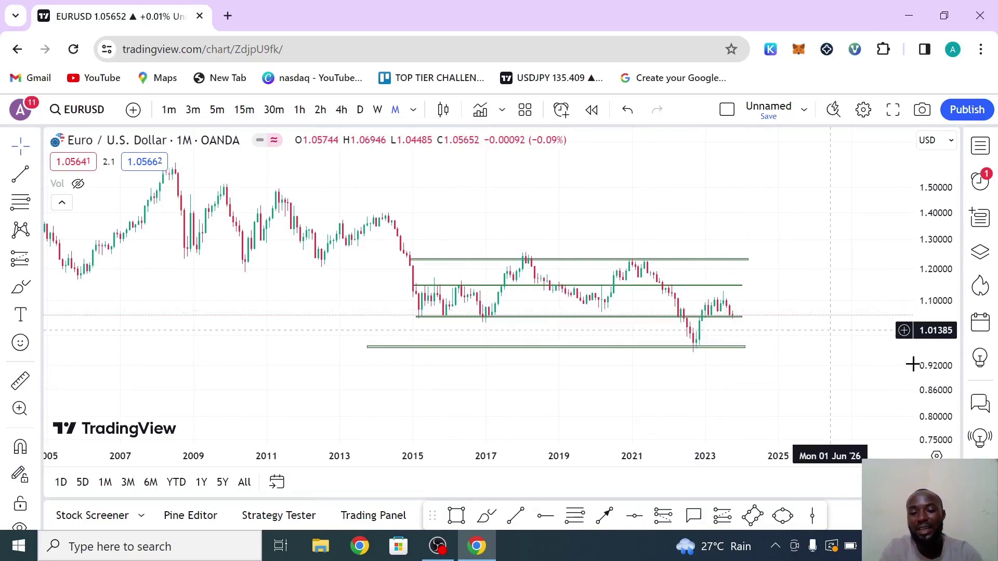
left_click_drag(913, 364, 913, 387)
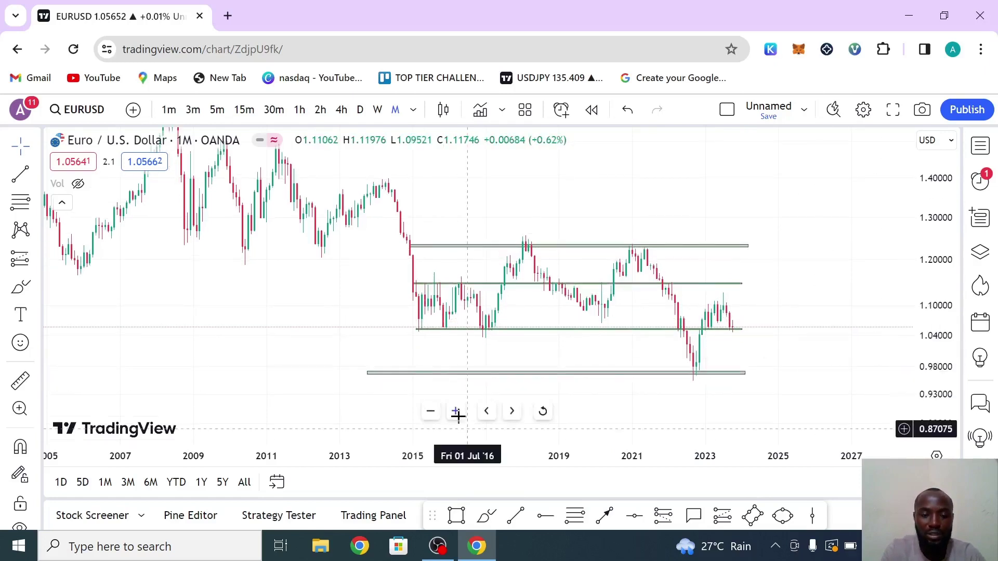
left_click(456, 412)
left_click(456, 412)
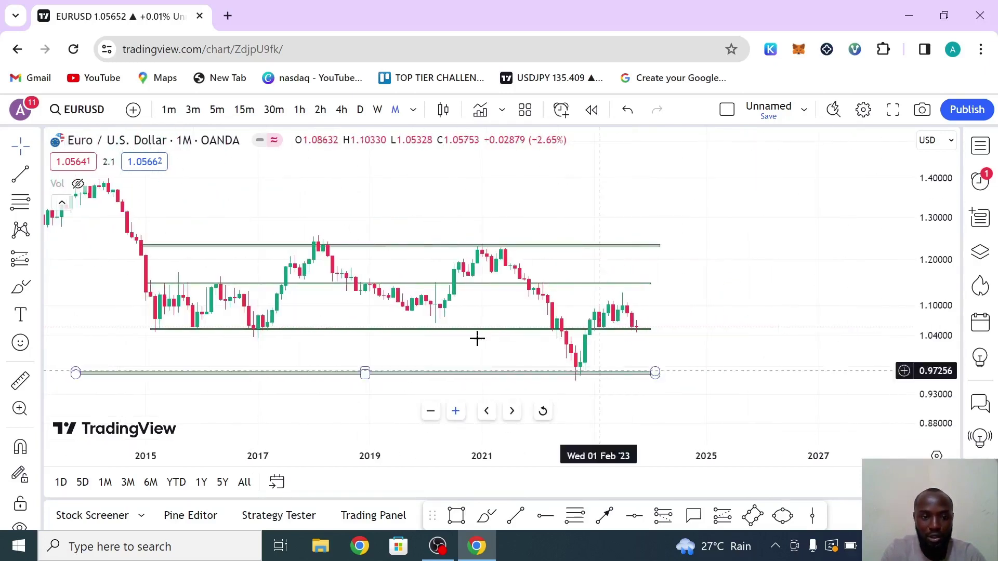
Inspect how the monthly candles react at the support zone near 1.05 and at the lowest zone near 0.97
left_click(229, 329)
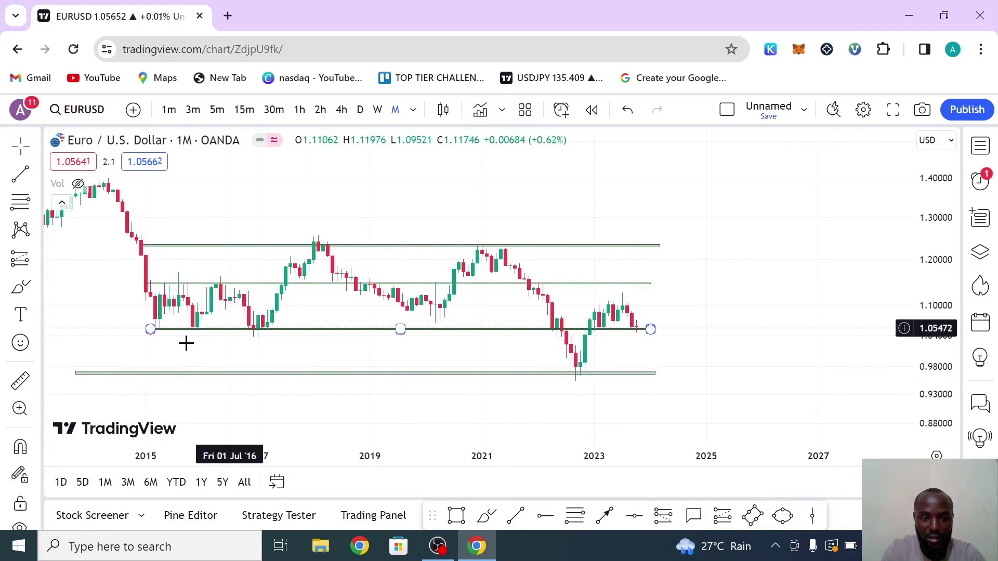
left_click(503, 334)
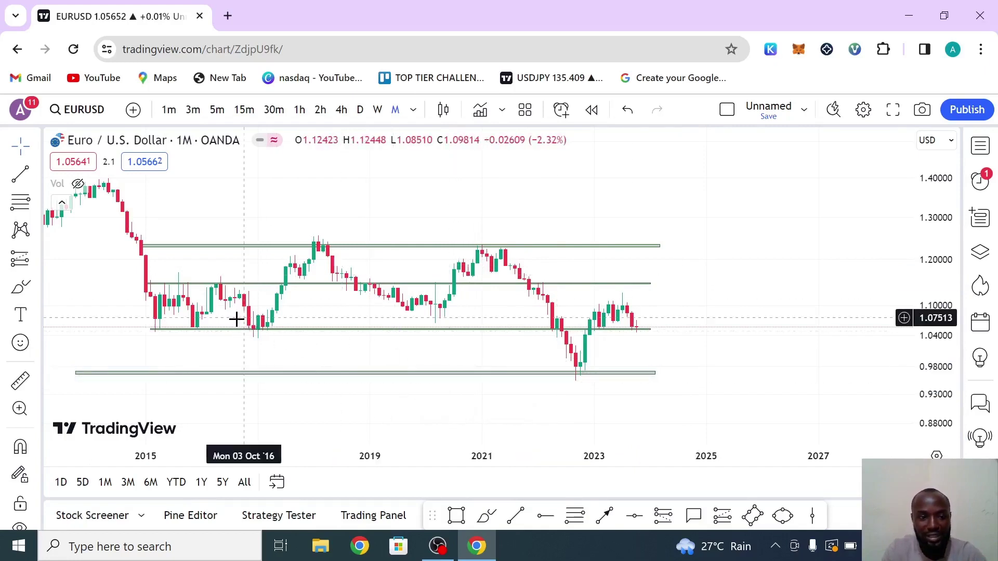
left_click(400, 330)
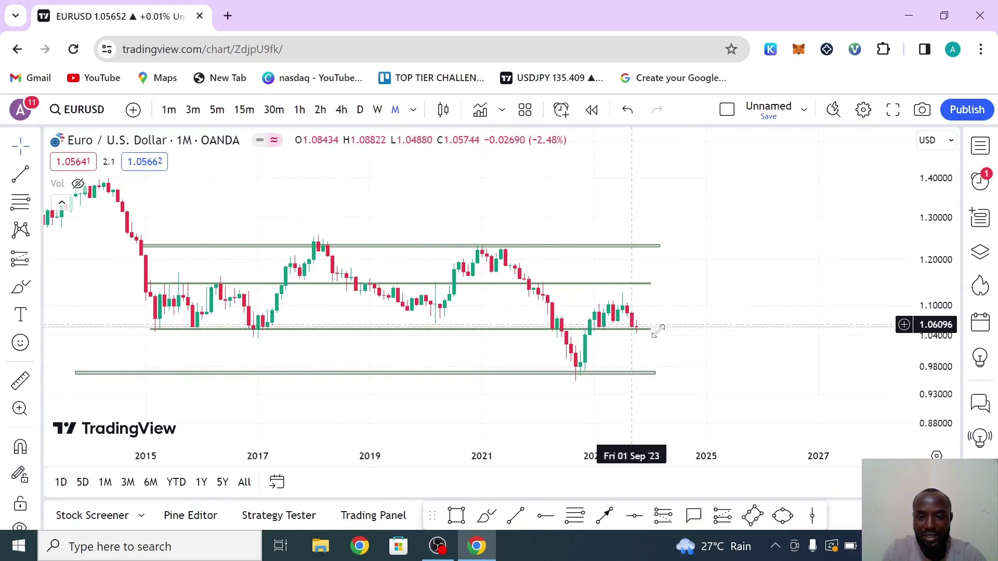
left_click(638, 326)
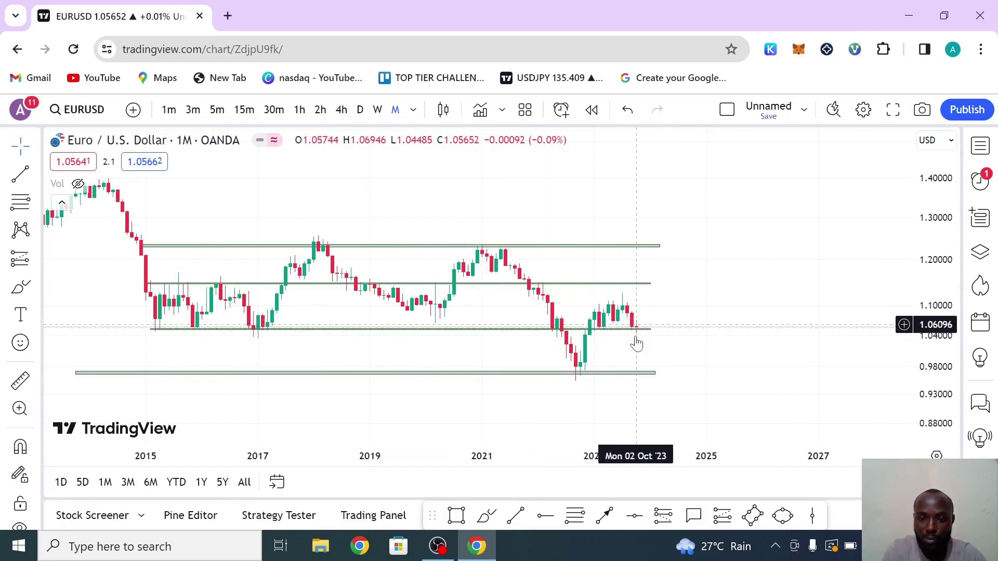
left_click(630, 373)
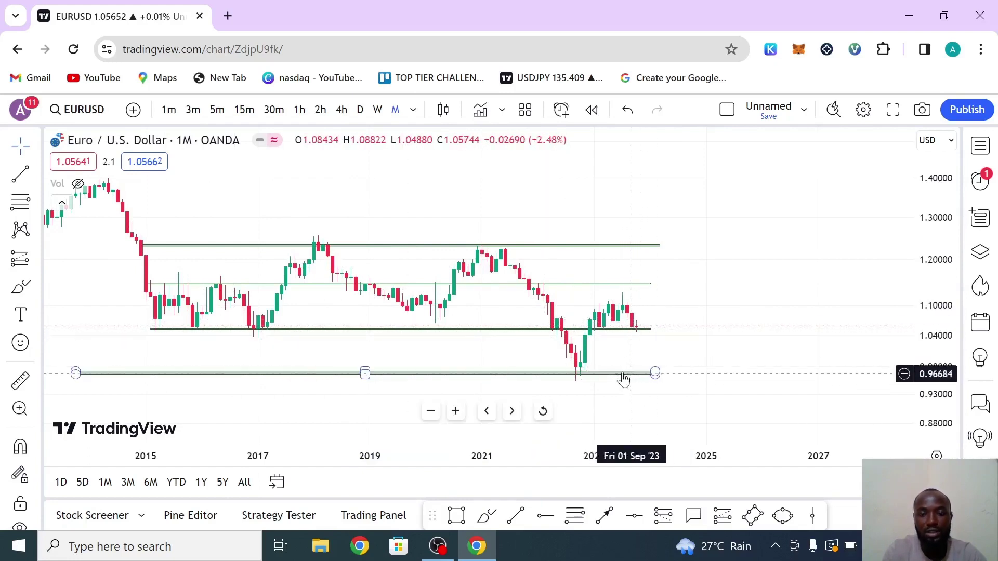
left_click(638, 341)
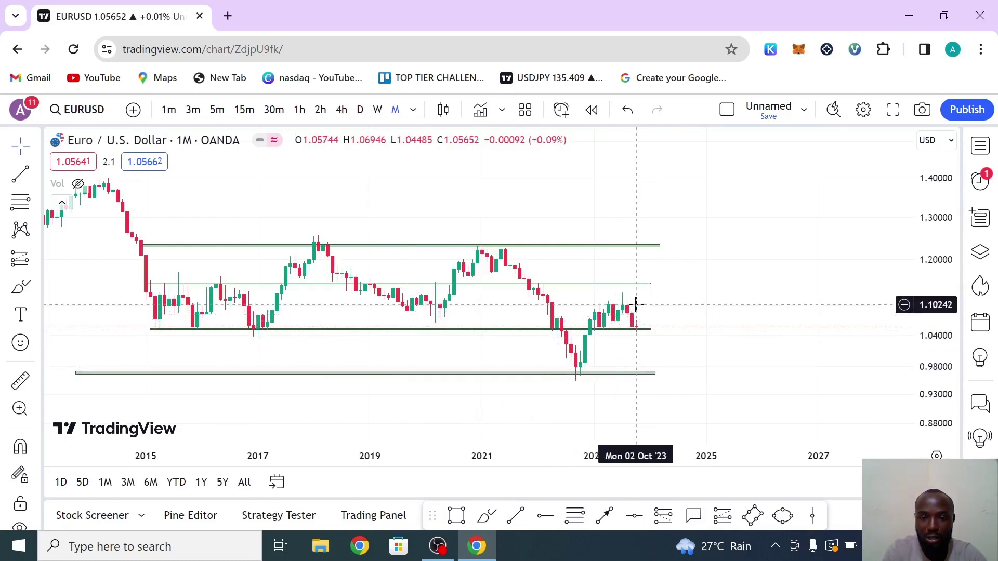
left_click(649, 329)
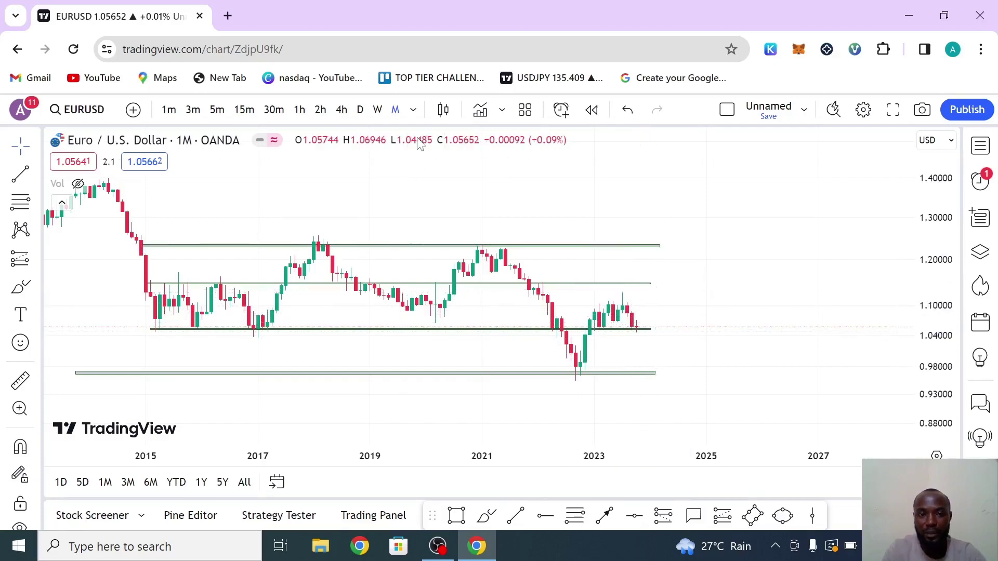
Return the chart to the weekly timeframe and show the candles from about 2018 to 2023 with the four zones
mouse_move(463, 426)
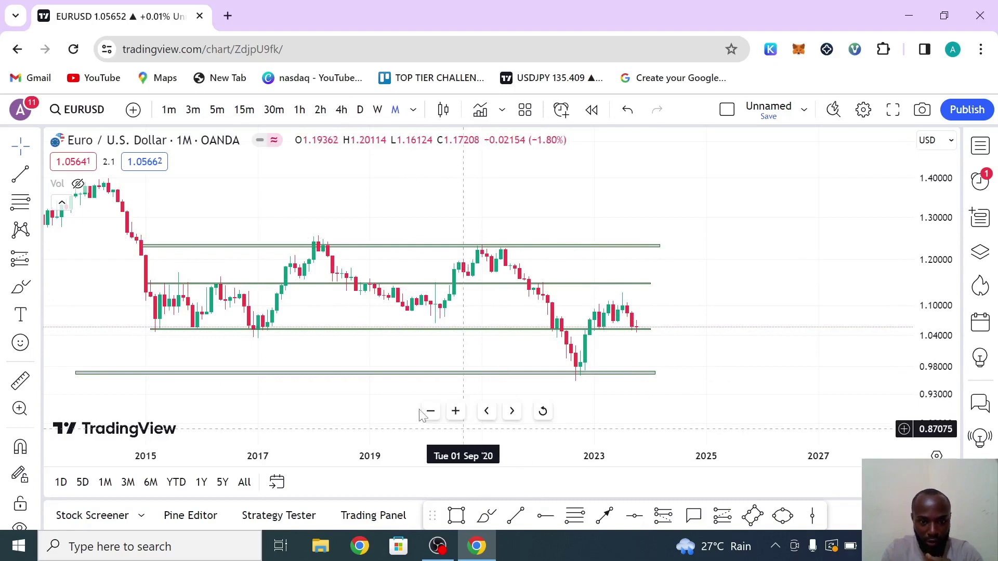
left_click(434, 418)
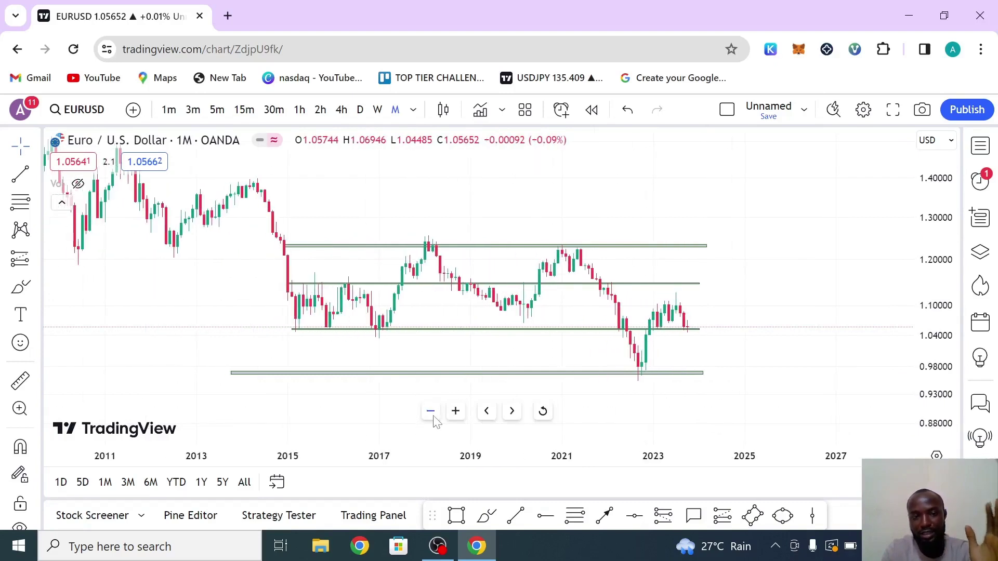
left_click(378, 110)
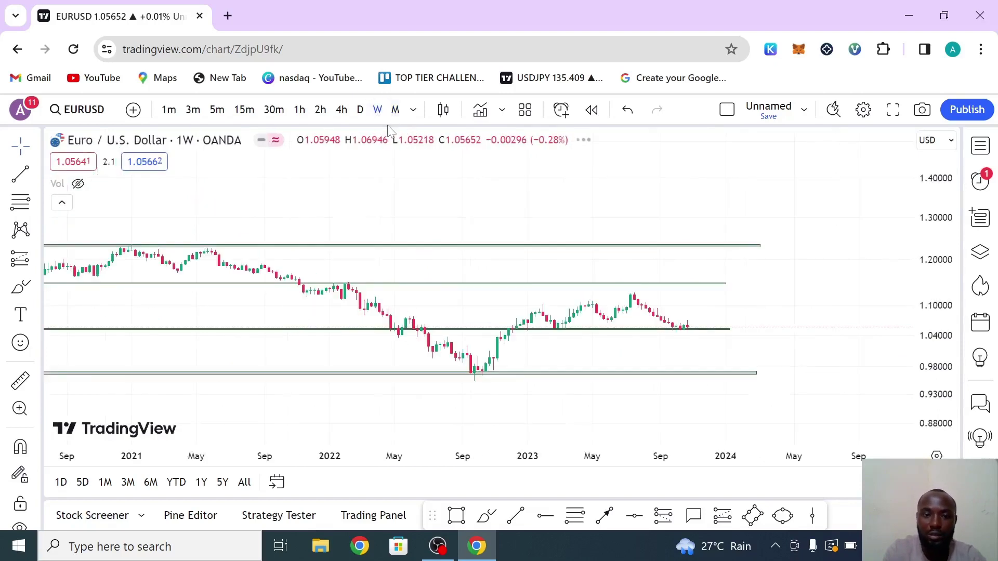
left_click(431, 411)
left_click(430, 412)
left_click(431, 412)
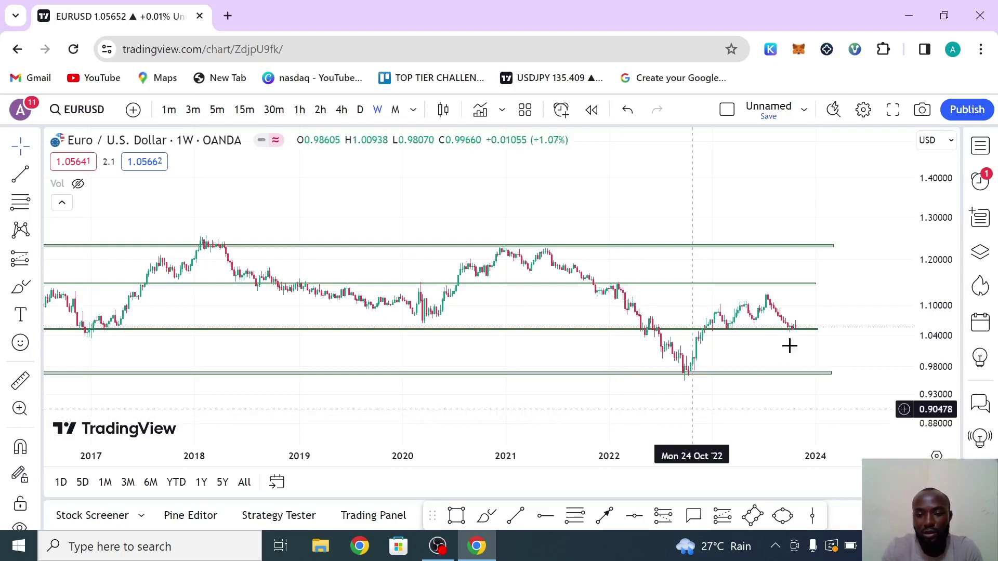
left_click_drag(872, 362, 899, 368)
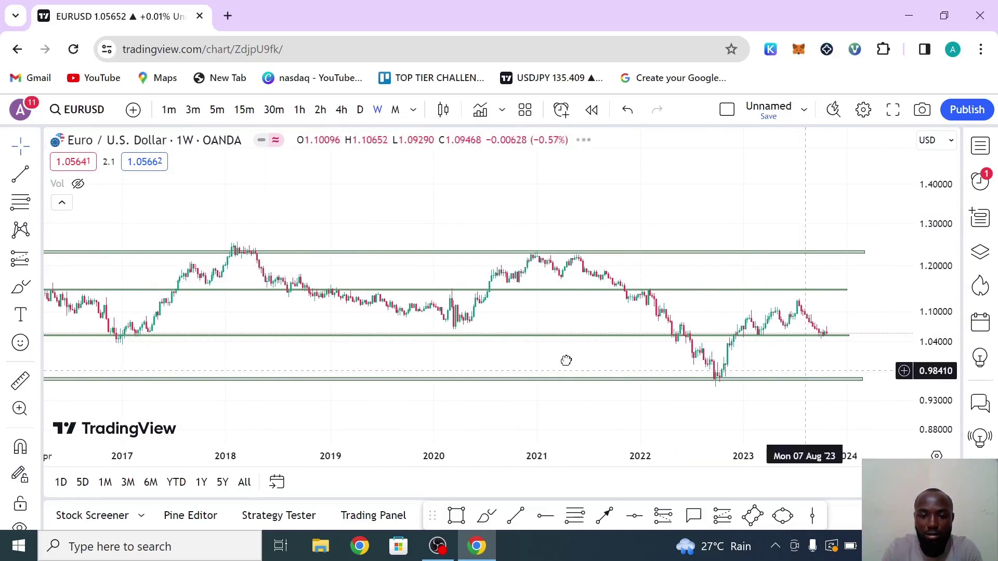
left_click_drag(601, 354, 406, 346)
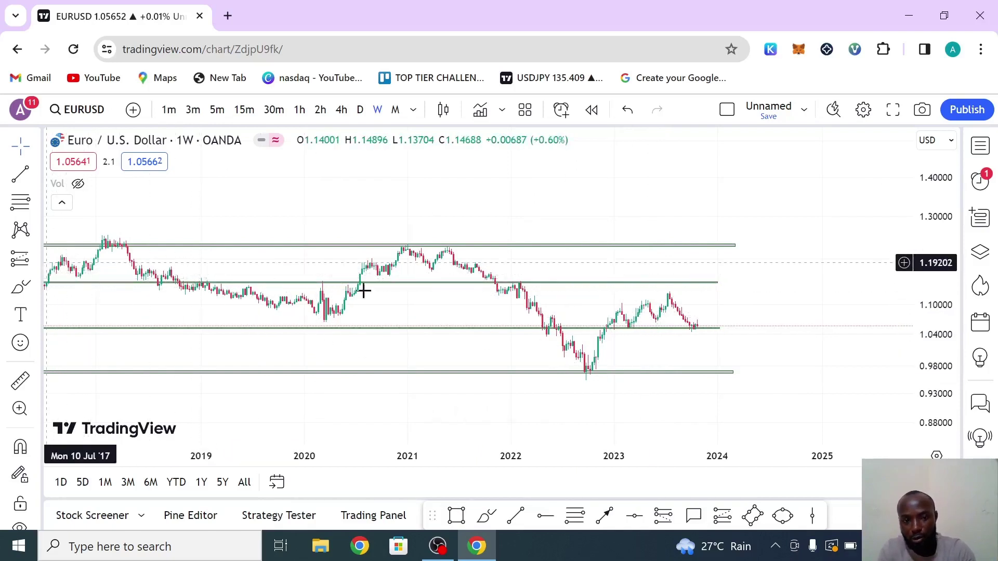
Examine the most recent weekly candles up close where price meets the support zone near 1.05
mouse_move(410, 435)
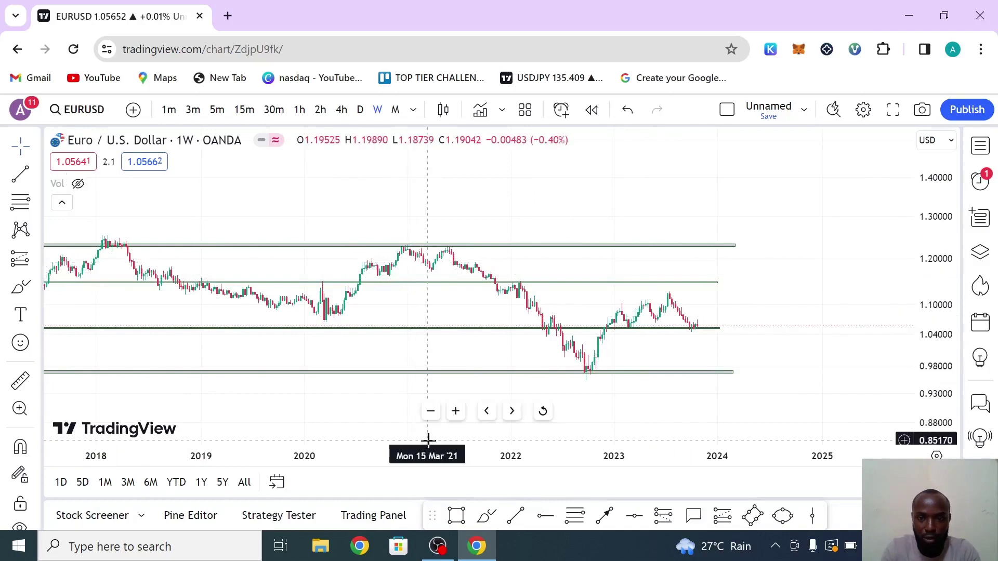
left_click(455, 411)
left_click(455, 411)
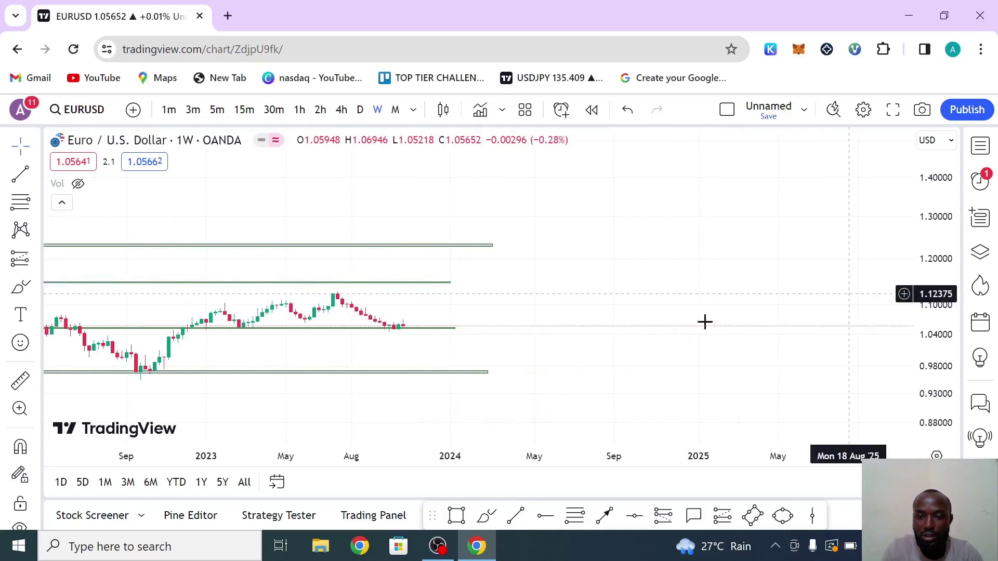
left_click_drag(870, 292, 963, 293)
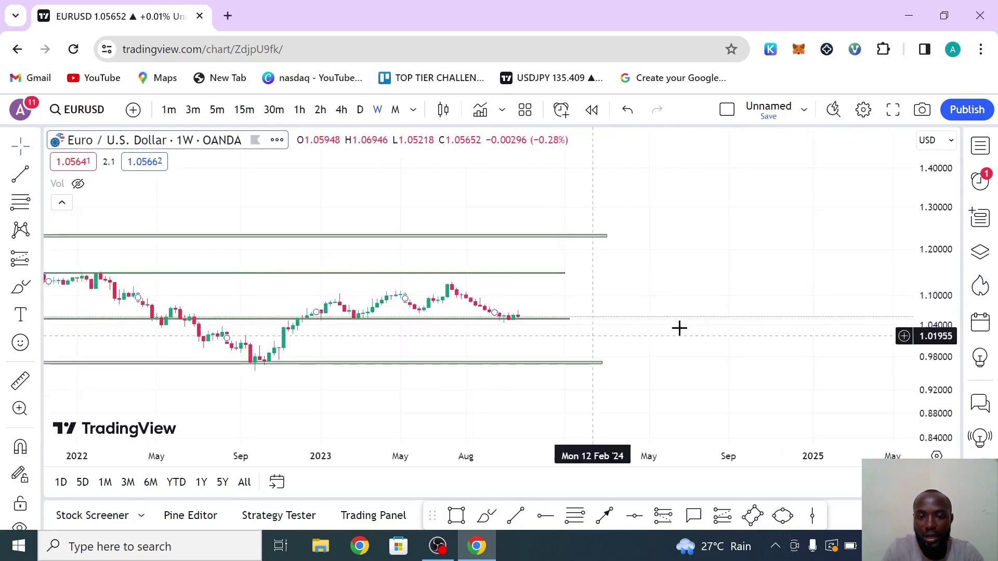
scroll(679, 330, "left", 5)
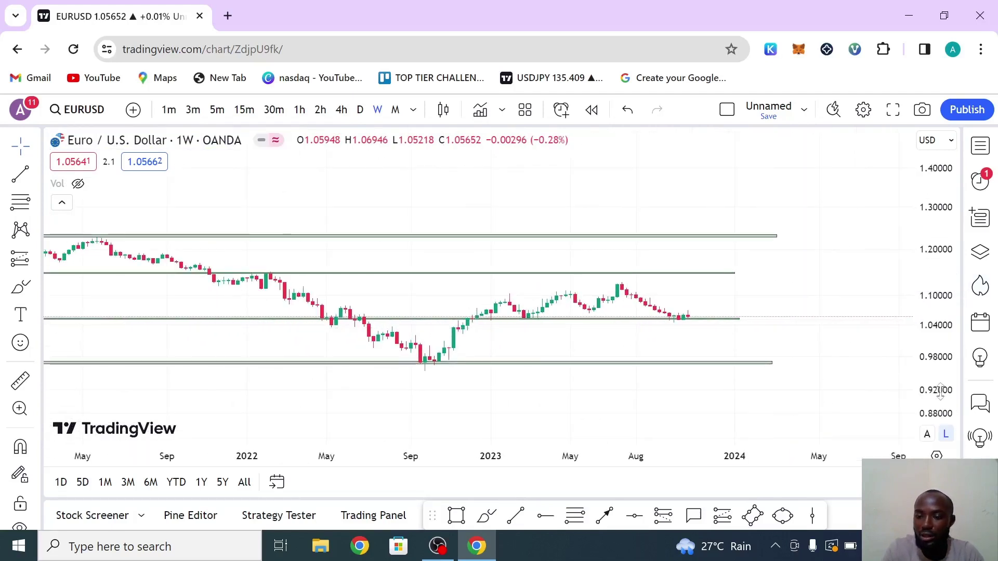
left_click_drag(921, 248, 915, 299)
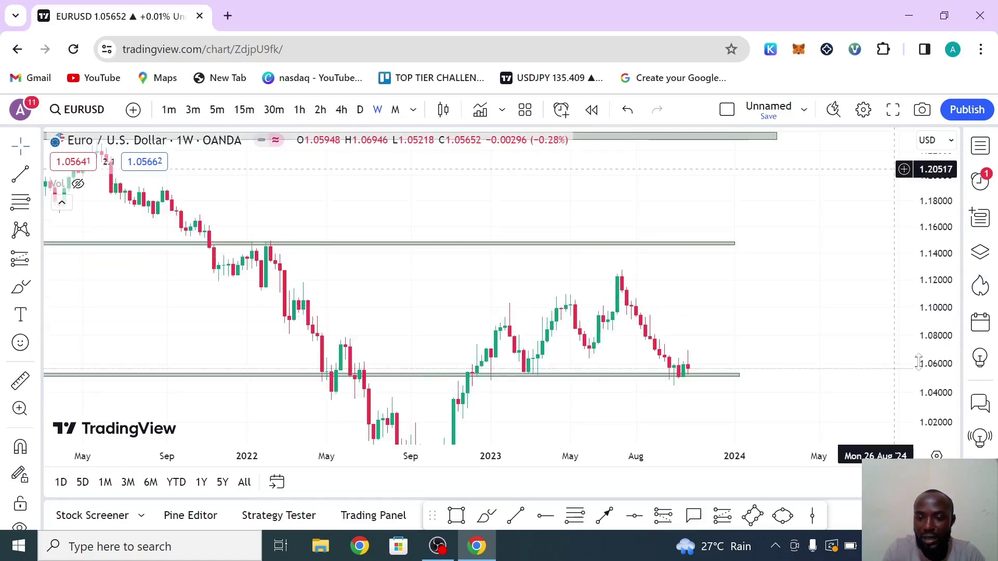
left_click_drag(917, 362, 673, 390)
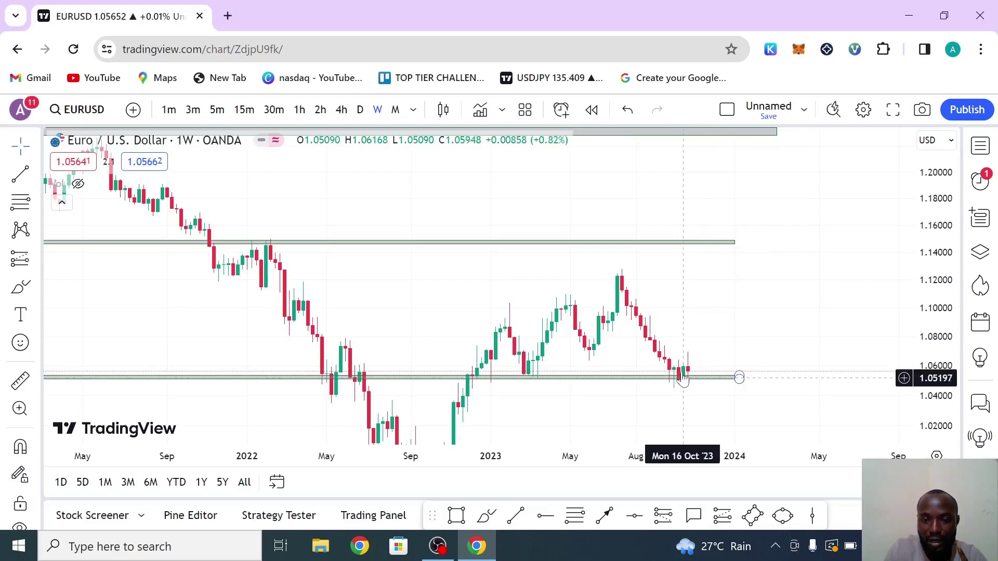
left_click(686, 384)
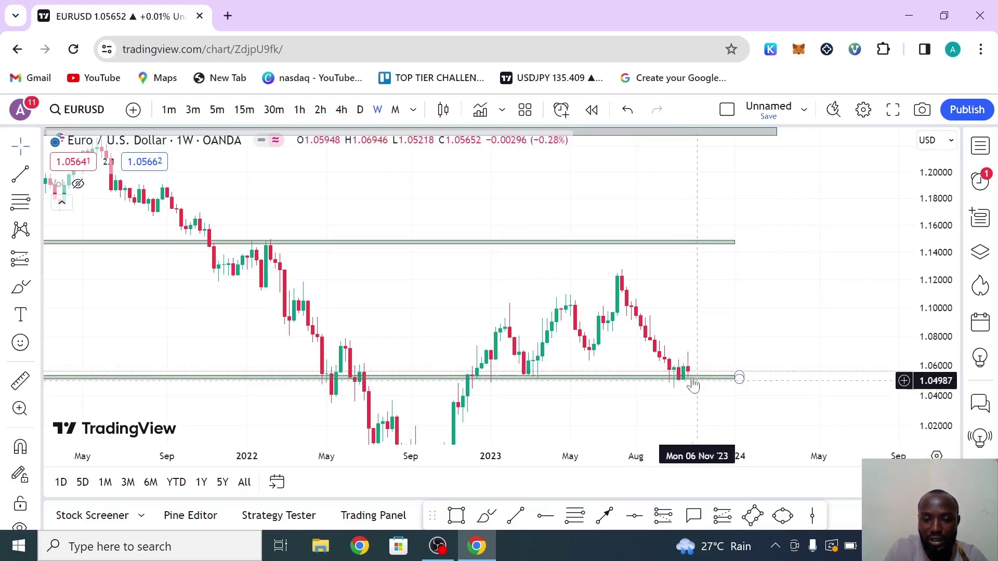
left_click(685, 378)
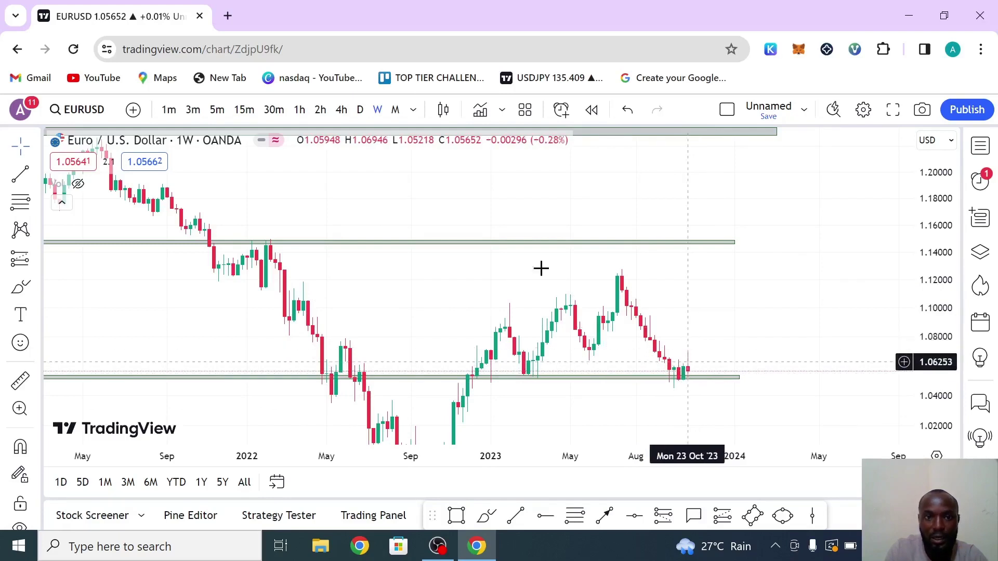
Switch the EURUSD chart to the daily timeframe and show the candles from about November 2022 to October 2023 around the 1.05 zone
left_click(360, 110)
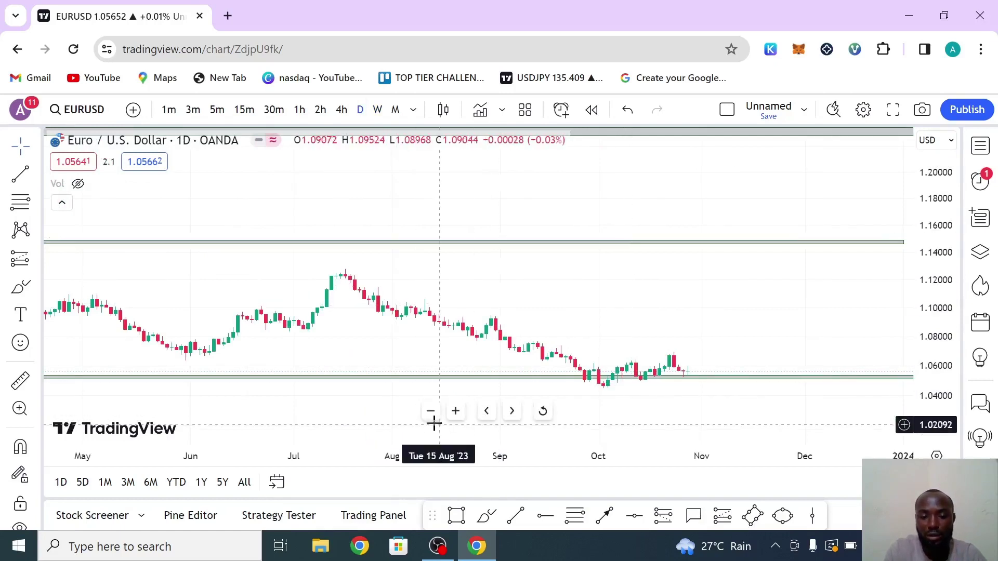
left_click(430, 411)
left_click(430, 411)
left_click(430, 411)
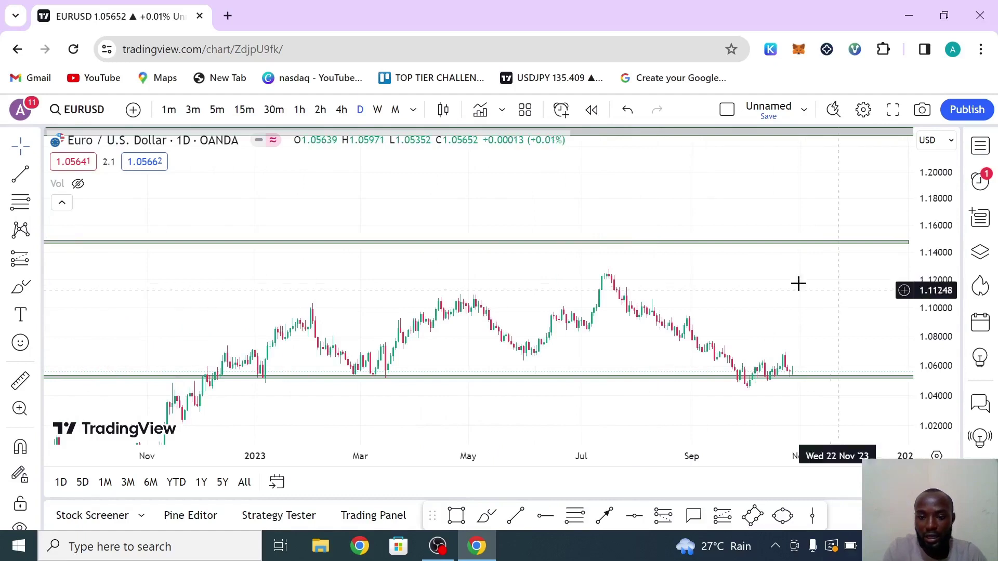
left_click_drag(788, 272, 766, 250)
left_click_drag(935, 398, 770, 296)
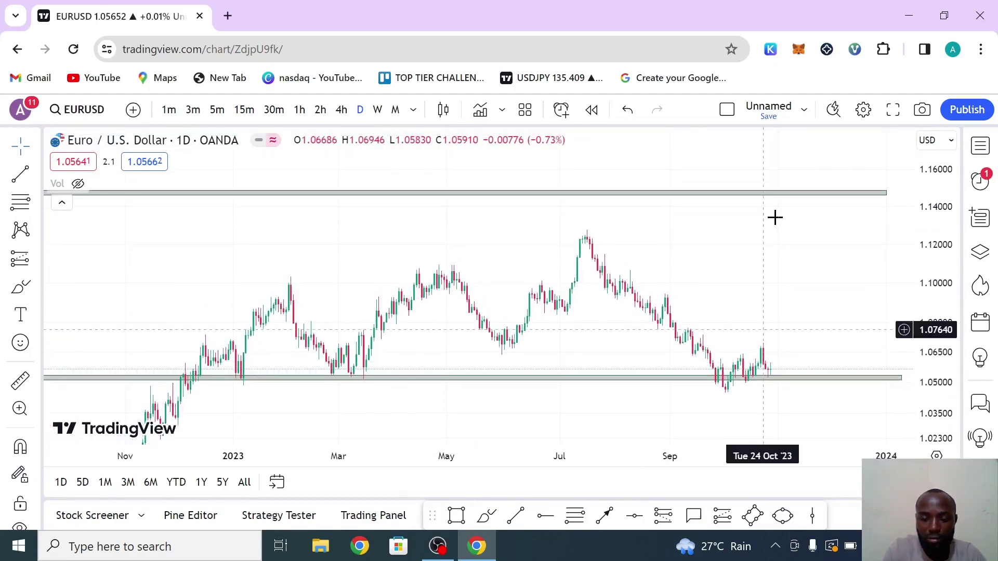
left_click_drag(769, 181, 756, 145)
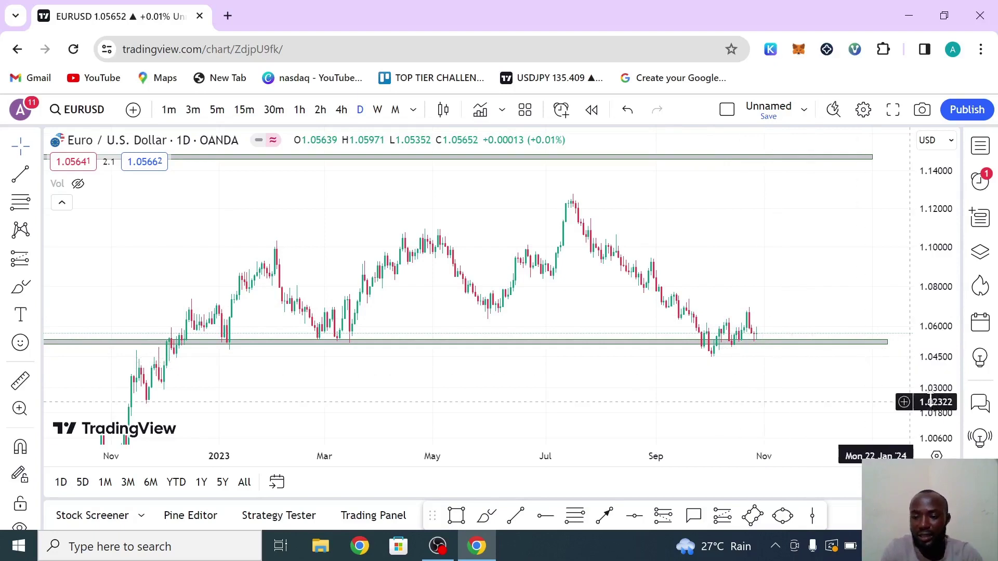
Examine how the daily candles of 2023 react at the support zone near 1.05, including their distance from the neighbouring zones
left_click_drag(930, 385, 802, 268)
left_click_drag(726, 245, 653, 226)
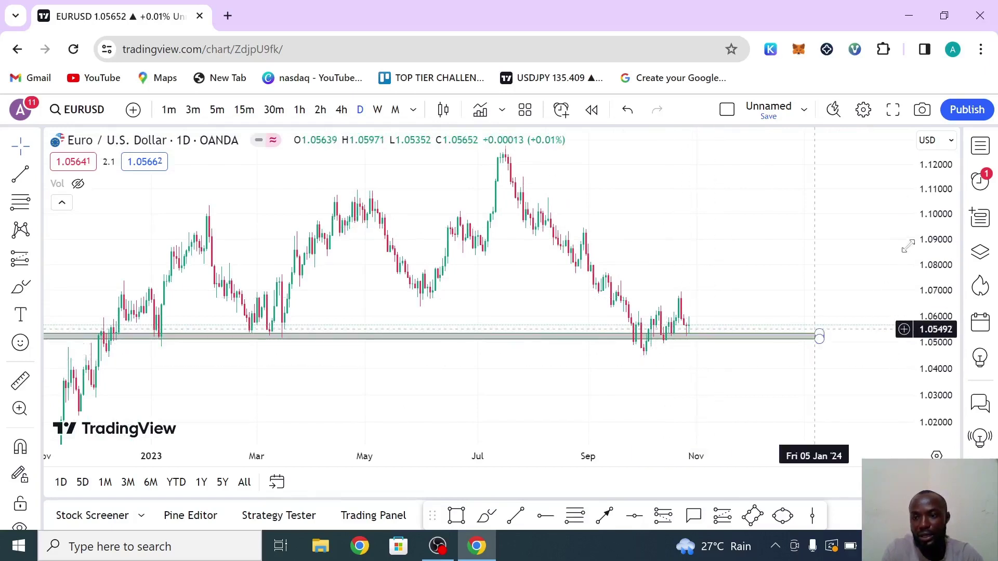
left_click_drag(935, 235, 939, 395)
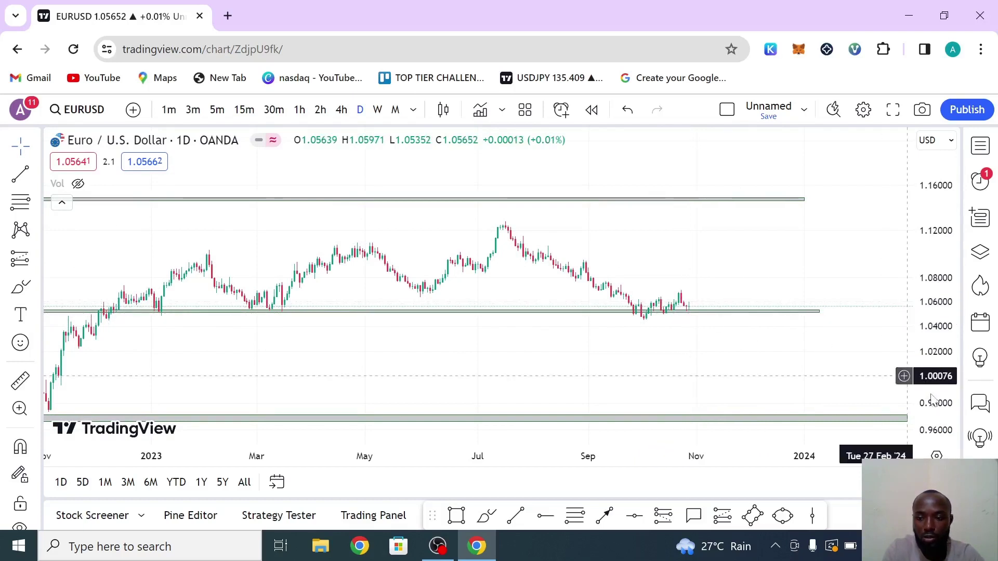
left_click_drag(930, 308, 930, 282)
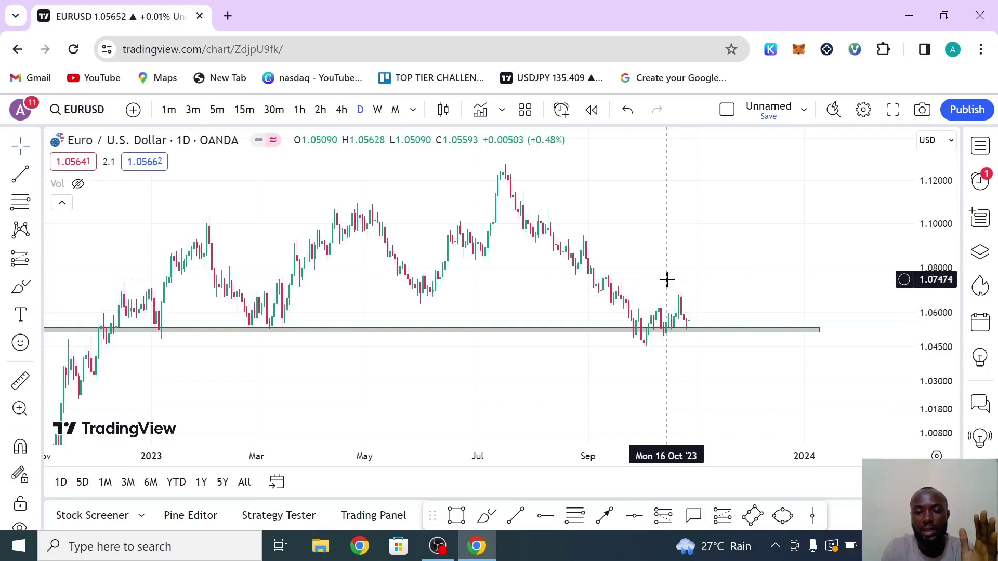
Switch the chart to the 4-hour timeframe and enlarge the candles from late August to late October 2023 around the support zone
left_click(342, 110)
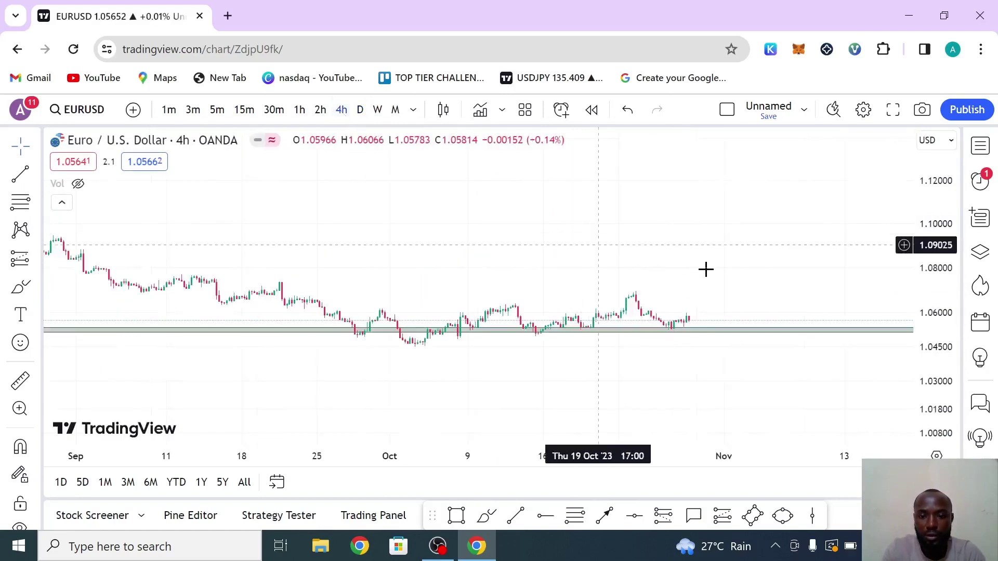
scroll(851, 255, "left", 5)
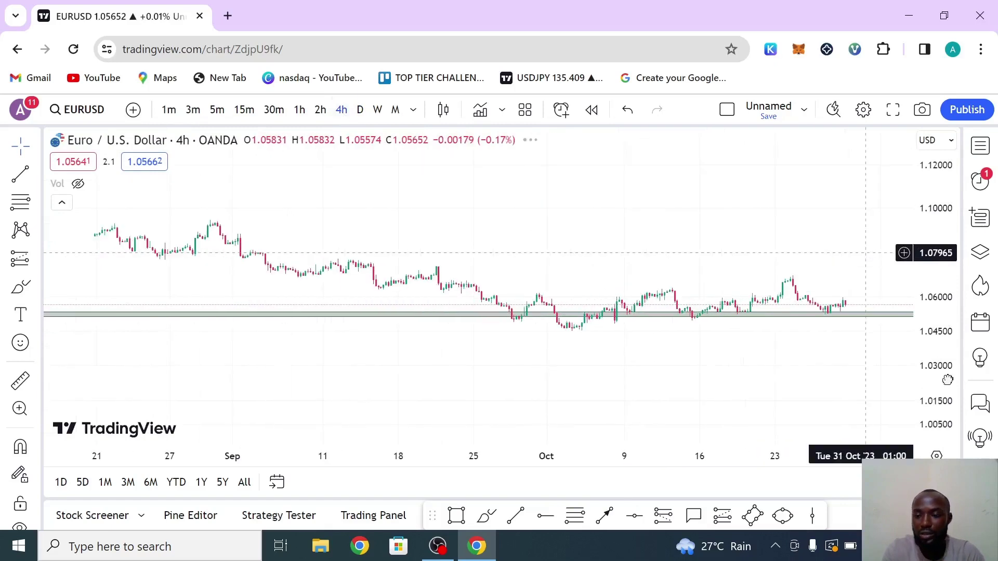
left_click_drag(933, 302, 878, 259)
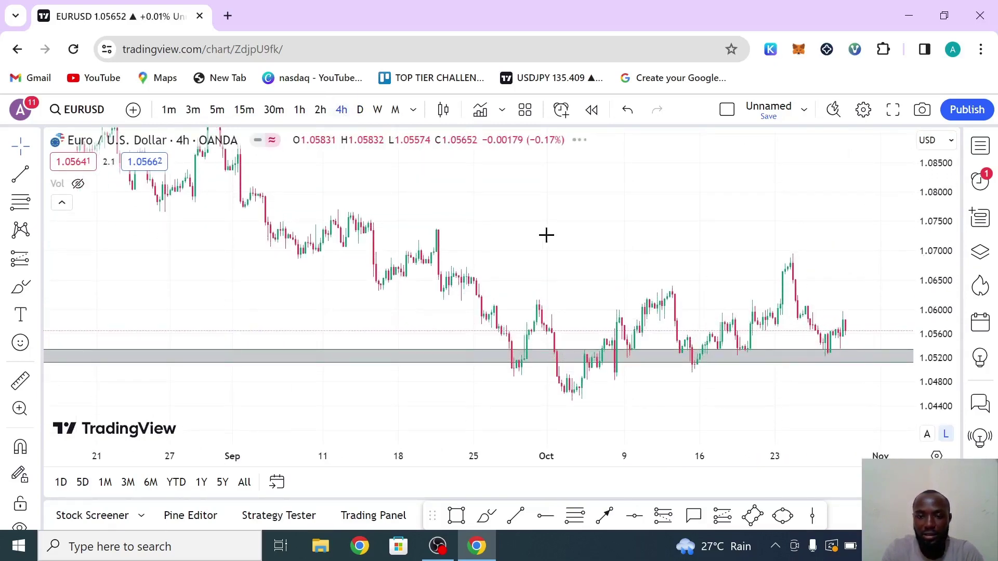
Draw a horizontal ray at about 1.06302, starting at the 18 September 2023 lows above the support zone
left_click_drag(548, 280, 452, 274)
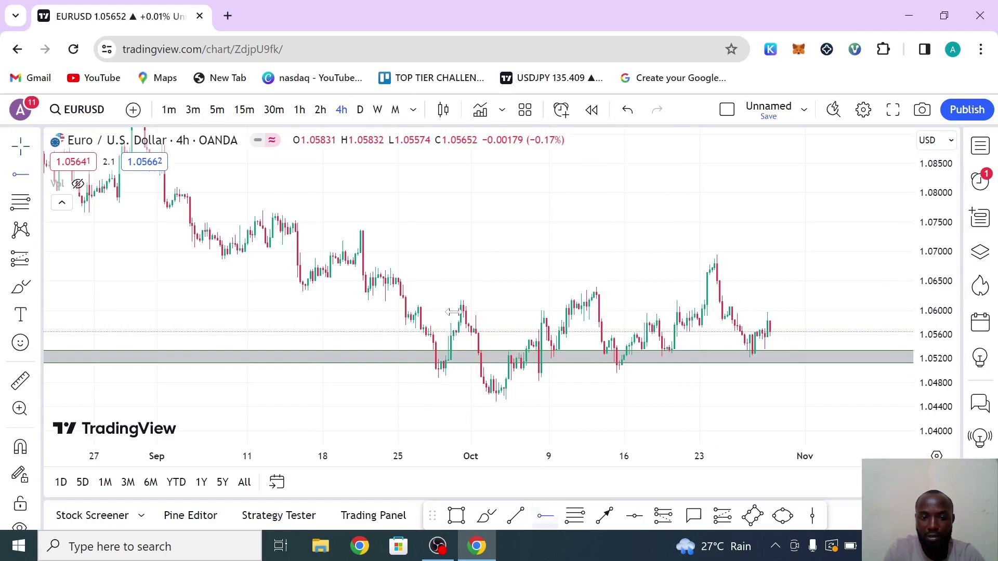
left_click(333, 293)
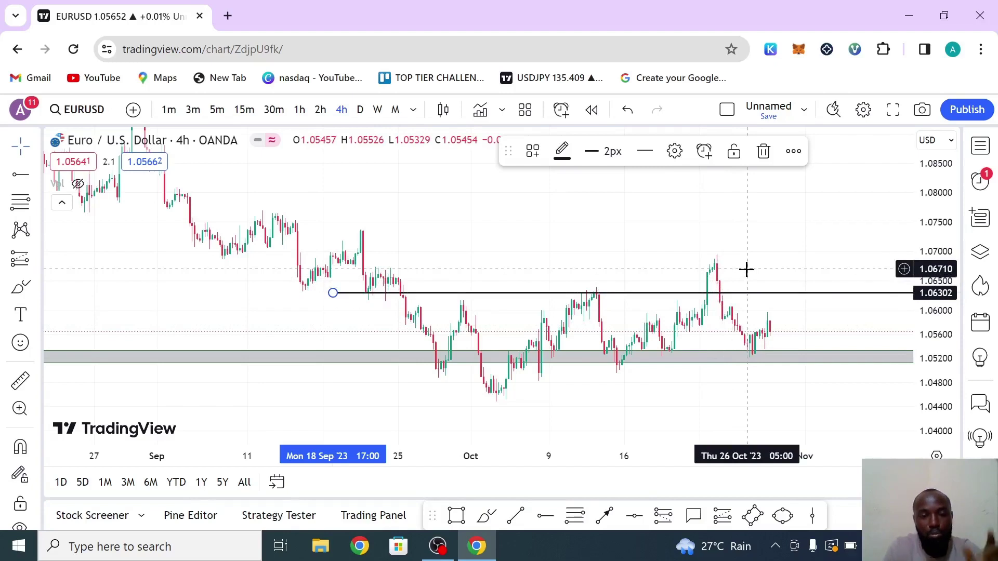
Examine how the 4-hour candles from mid-September to late October react between the 1.06302 line and the support zone
mouse_move(481, 399)
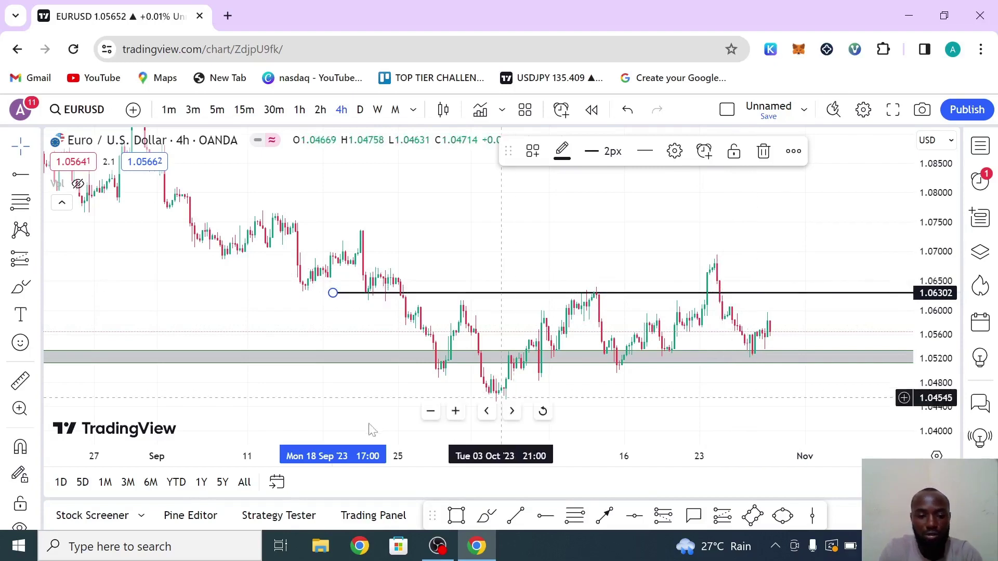
left_click(455, 411)
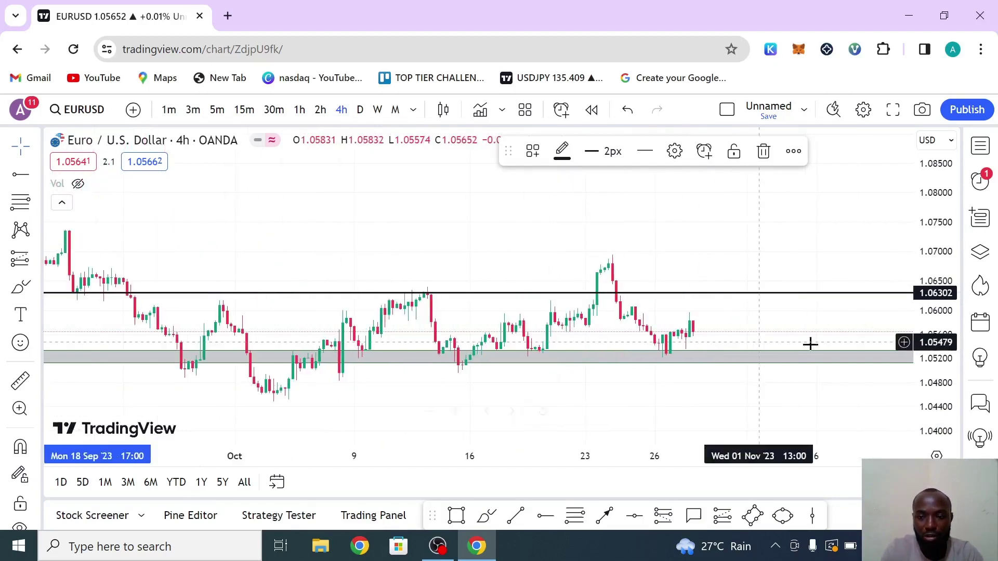
left_click_drag(947, 322, 940, 241)
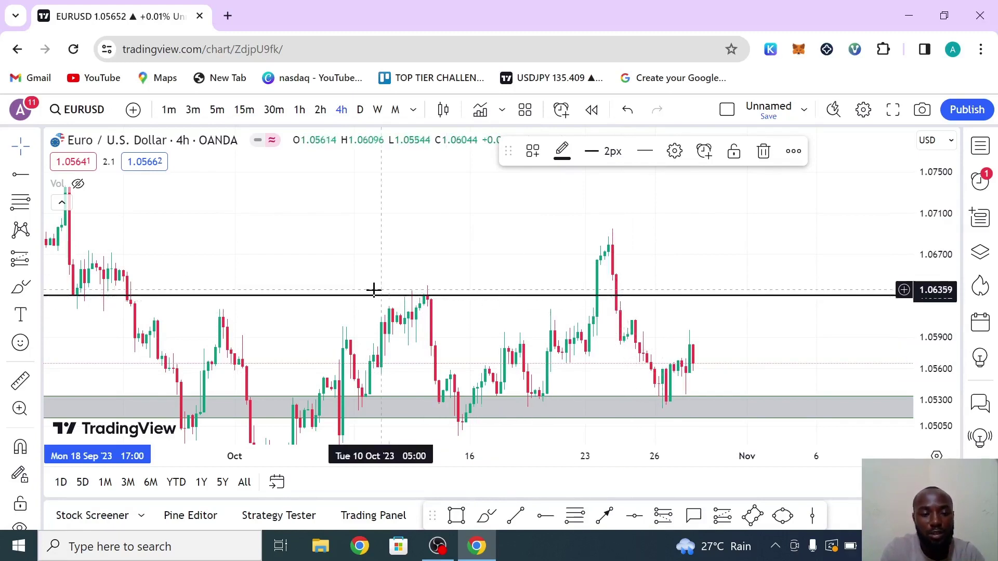
left_click_drag(786, 282, 828, 239)
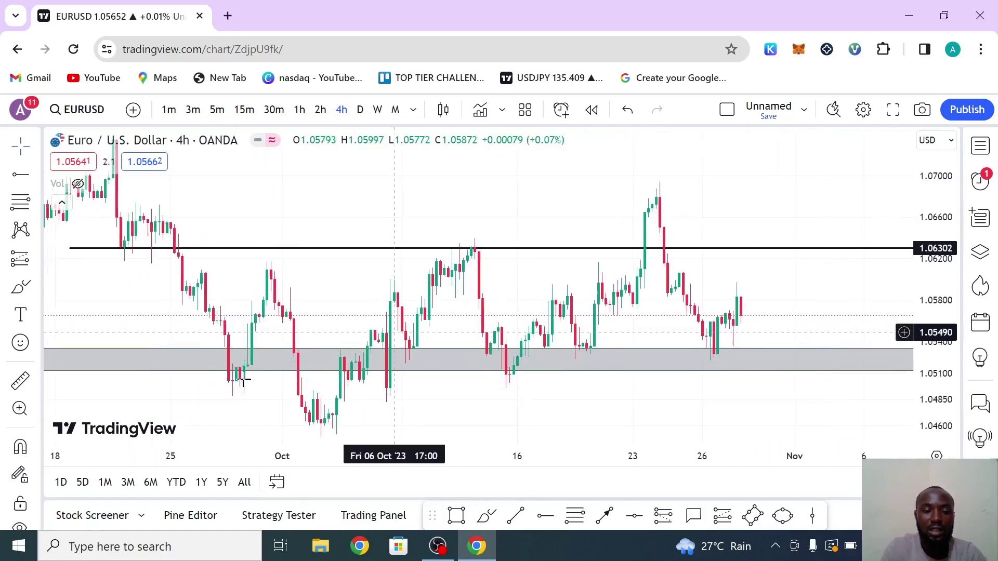
mouse_move(425, 385)
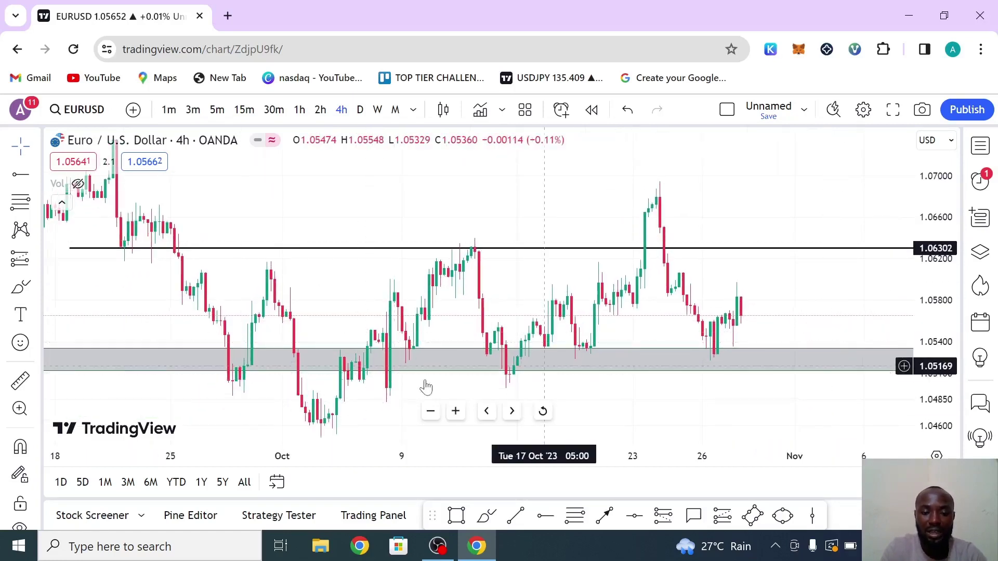
left_click(430, 411)
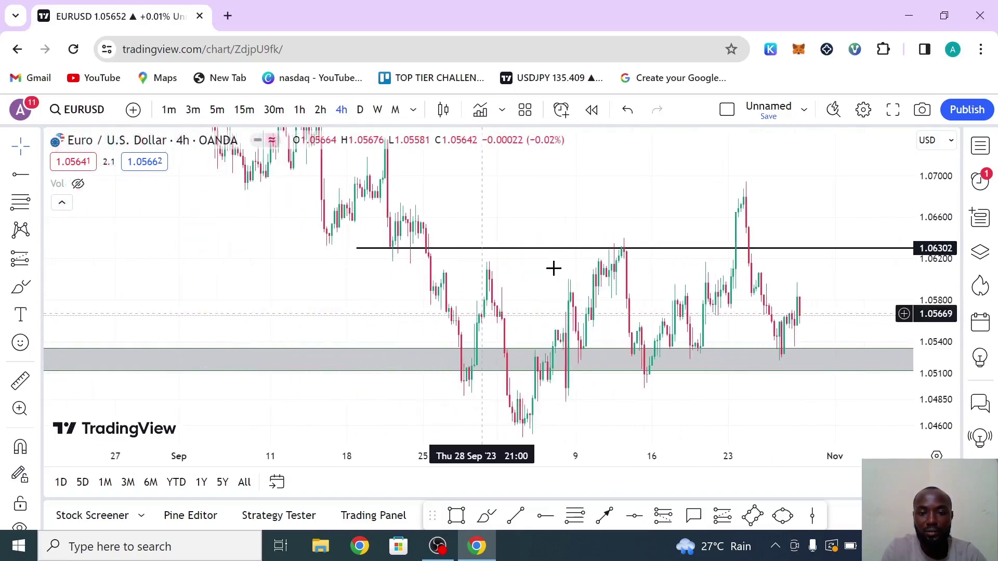
left_click_drag(510, 181, 499, 162)
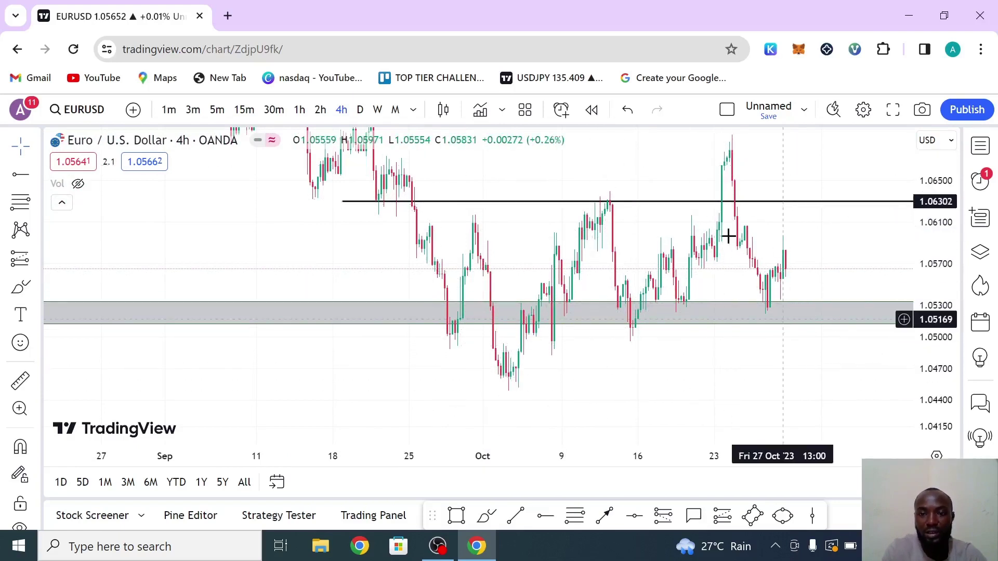
left_click(705, 201)
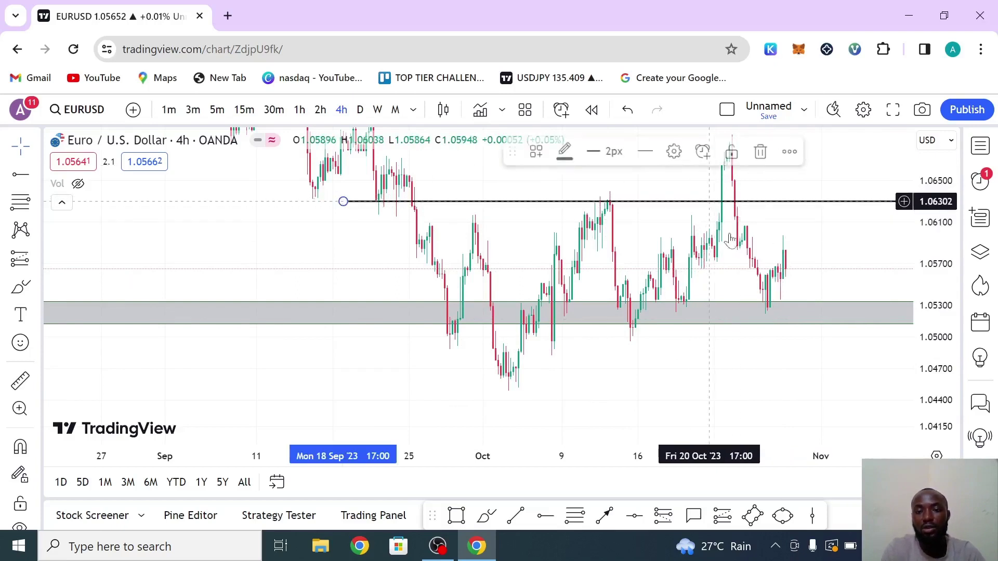
left_click_drag(603, 259, 572, 316)
left_click_drag(938, 171, 934, 275)
mouse_move(726, 212)
left_mouse_down()
mouse_move(711, 220)
mouse_move(726, 210)
left_mouse_up()
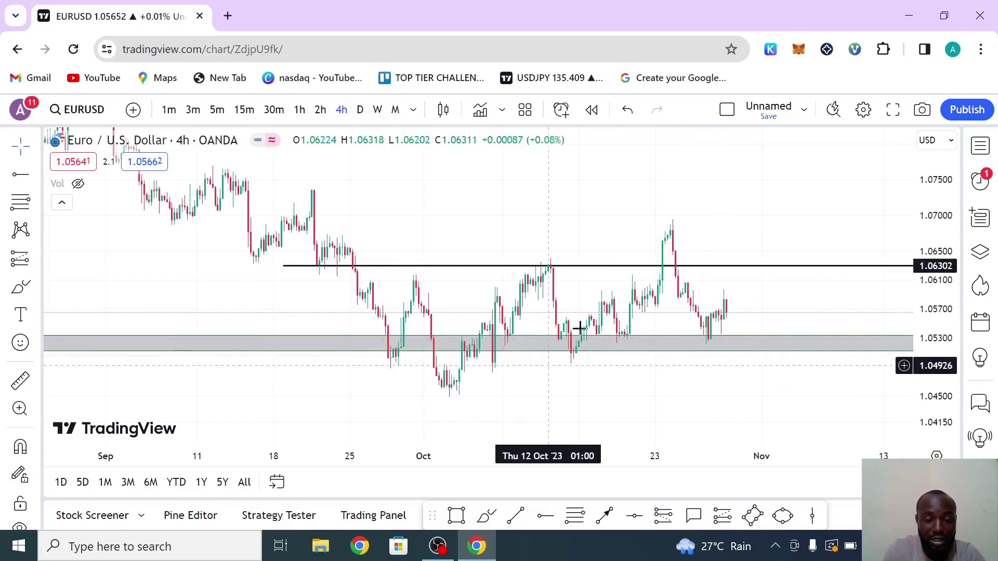
left_click_drag(628, 329, 632, 328)
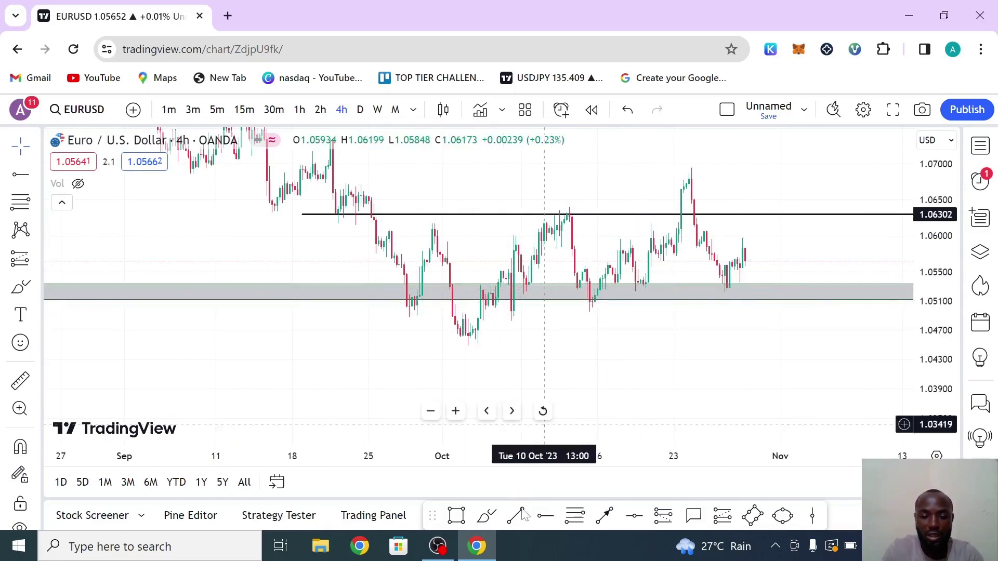
Draw a rising trend line under the October lows, from about 1.04425 on 3 October to about 1.05526 on 2 November 2023
left_click(465, 350)
left_click(823, 292)
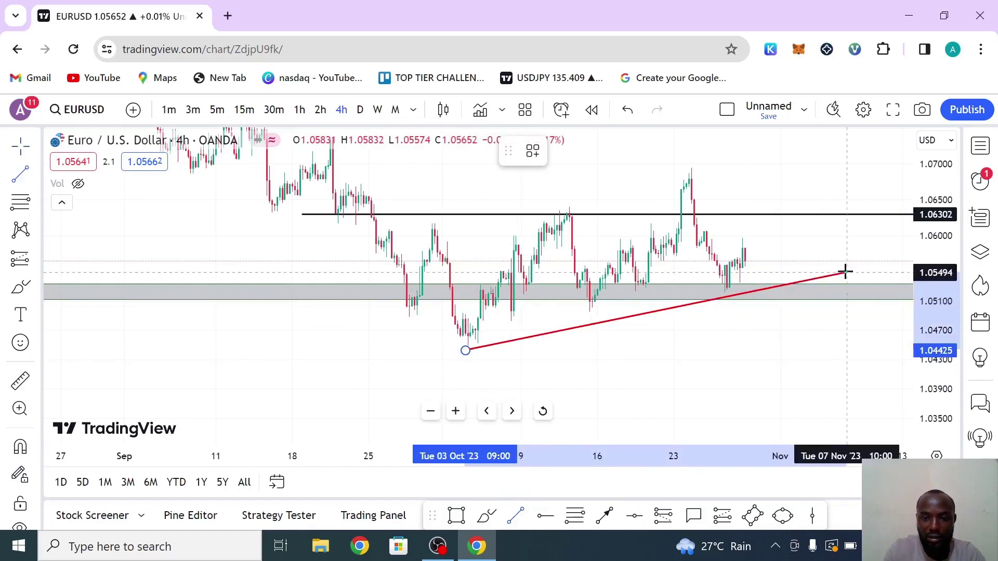
left_click(795, 253)
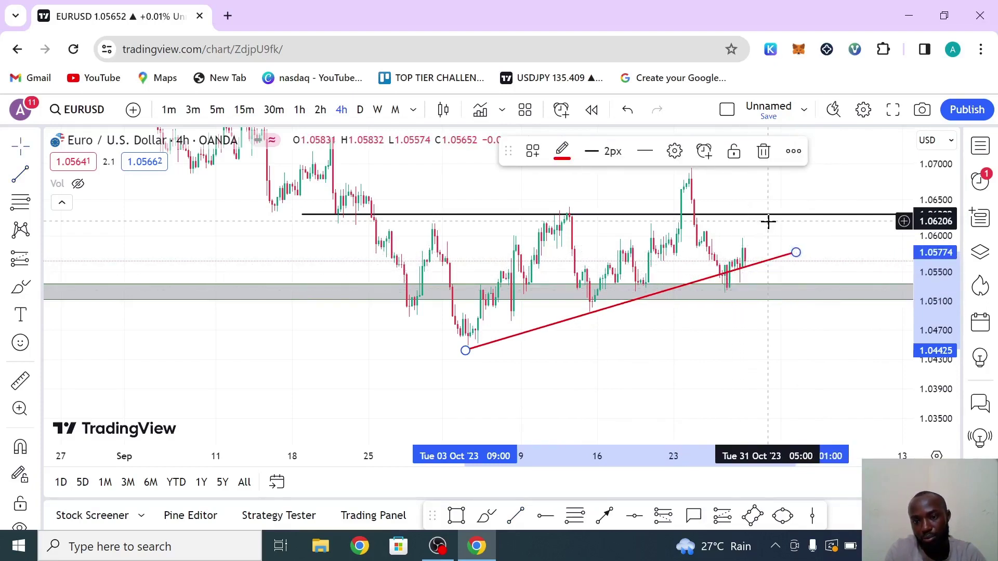
mouse_move(796, 252)
left_mouse_down()
mouse_move(797, 271)
mouse_move(809, 272)
left_mouse_up()
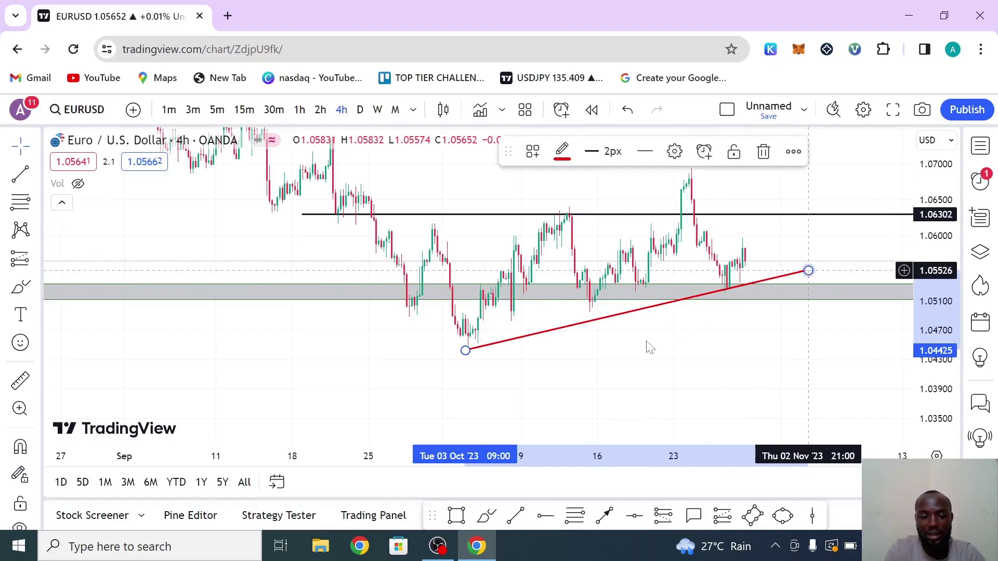
Draw a rising trend line over the highs, from about 1.06173 on 28 September to about 1.07129 on 30 October 2023
left_click(517, 516)
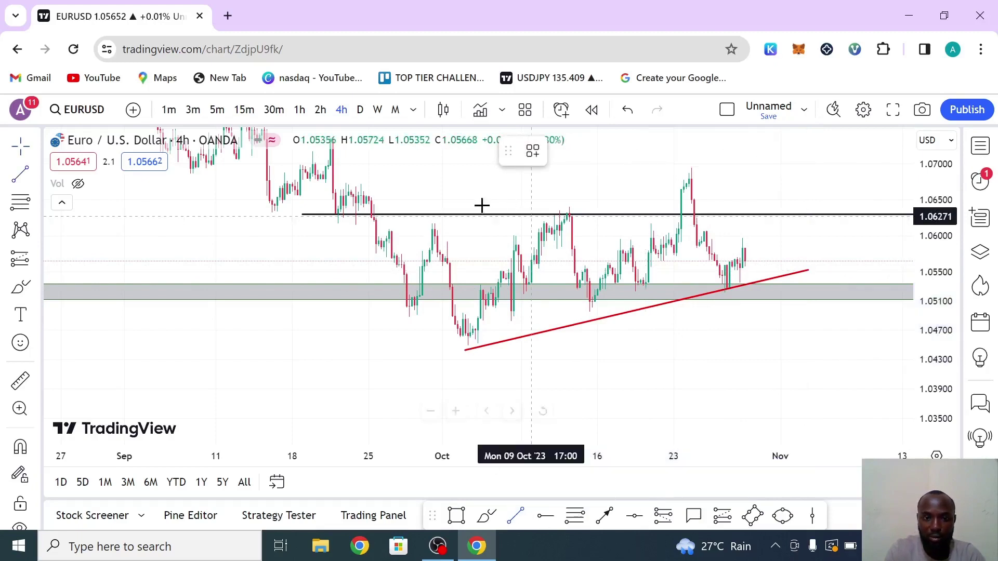
left_click(427, 223)
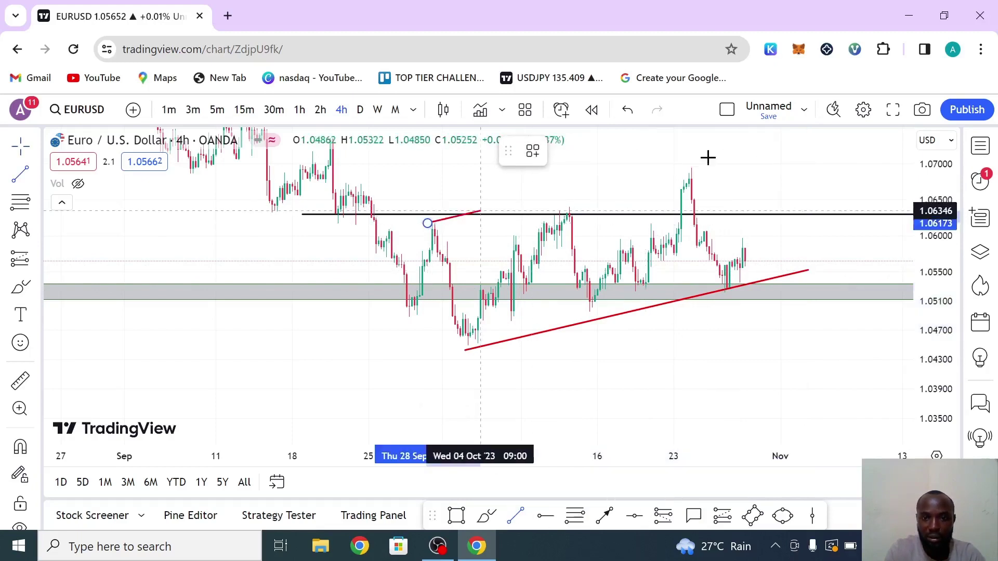
left_click(758, 154)
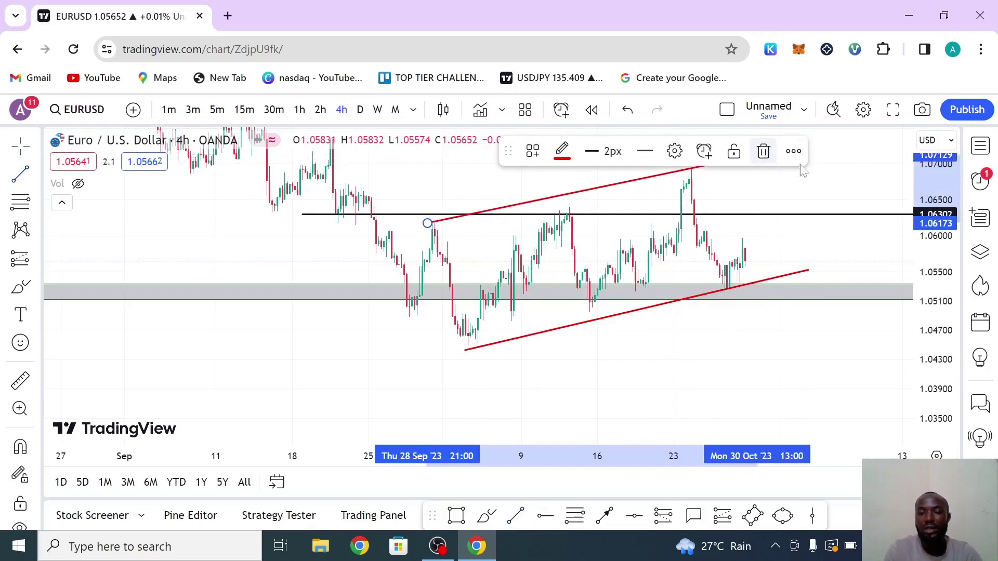
Examine the price swings inside the rising channel relative to the 1.06302 line and the support zone
left_click_drag(804, 198, 695, 234)
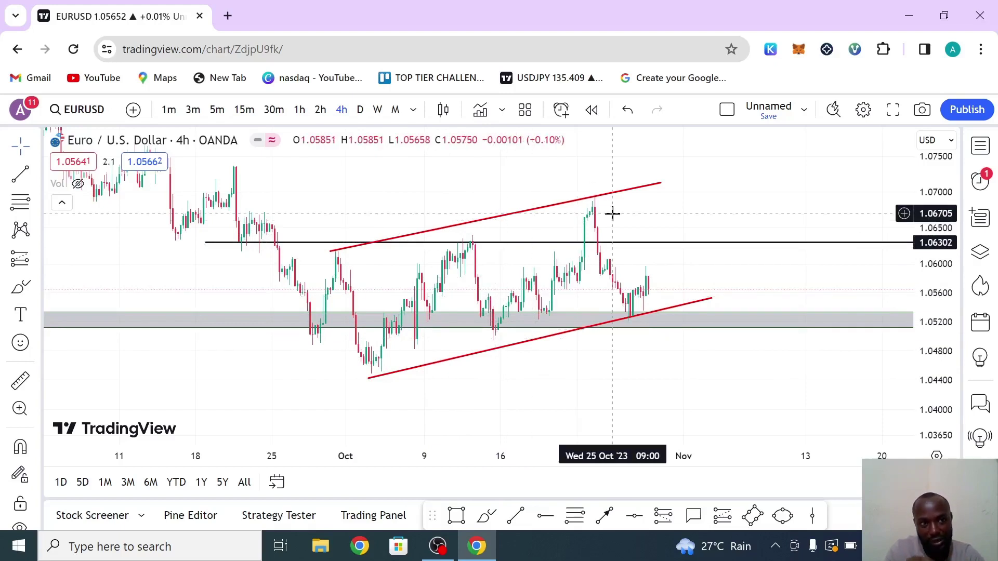
left_click_drag(735, 221, 774, 245)
left_click_drag(494, 331, 521, 364)
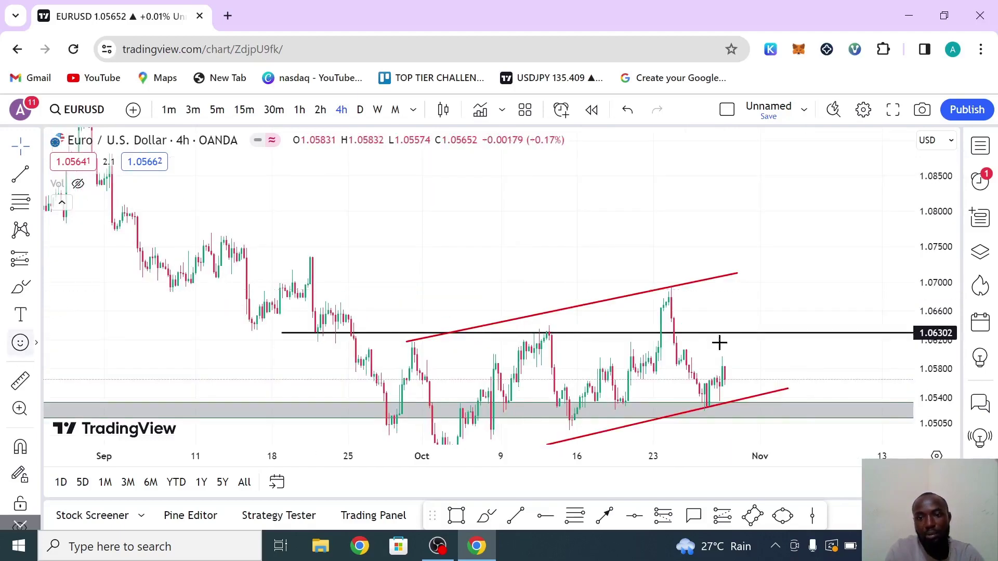
left_click_drag(924, 258, 925, 279)
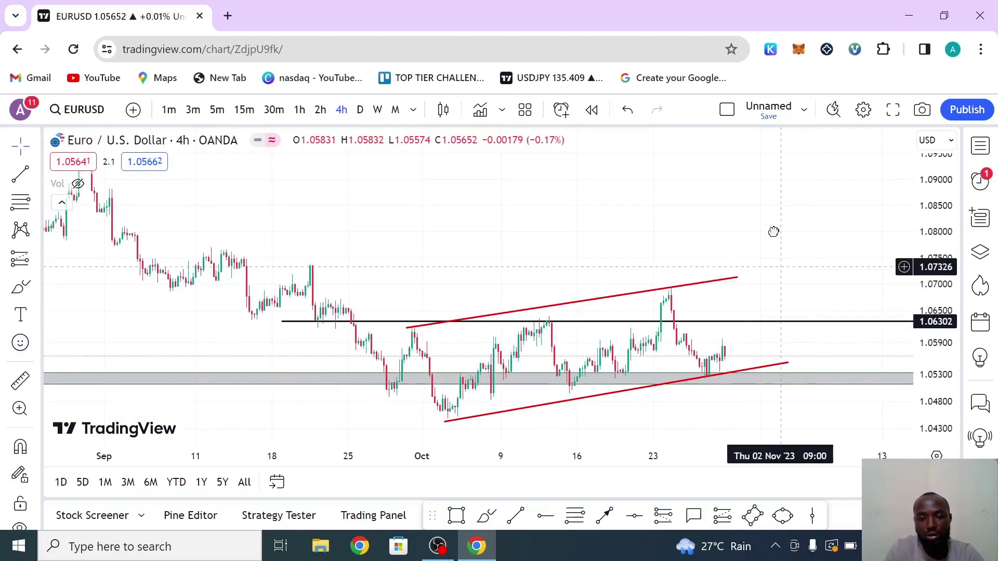
left_click_drag(756, 215, 752, 213)
left_click_drag(940, 346, 939, 312)
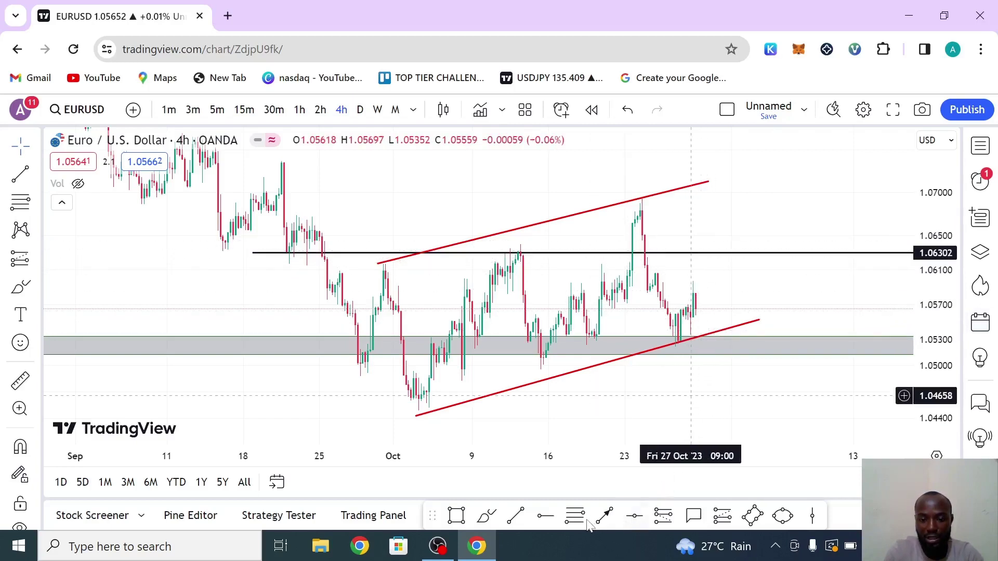
Draw a Fibonacci retracement from the 24 October high at about 1.06914 down to about 1.05256, and delete it after checking the levels
left_click(645, 200)
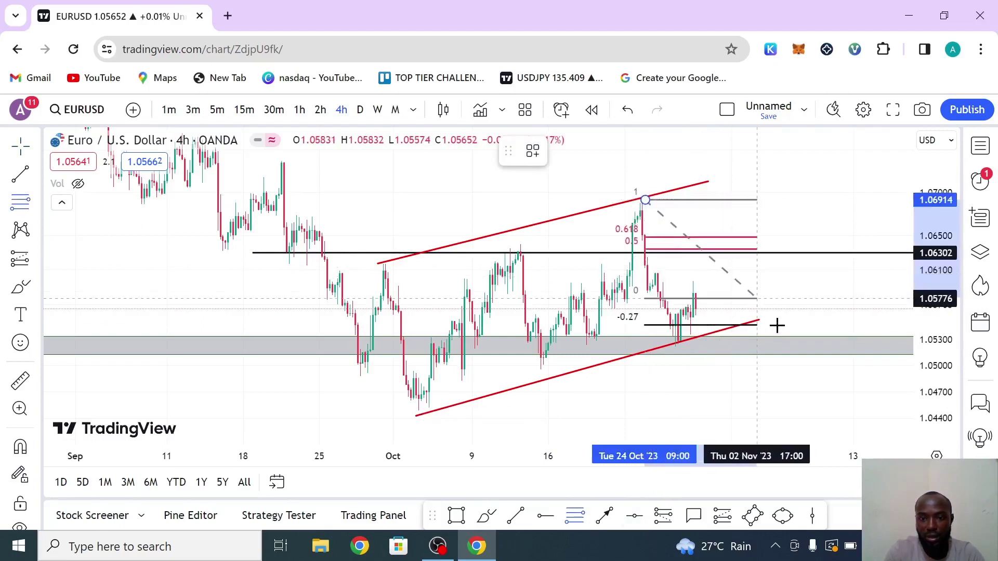
left_click(803, 344)
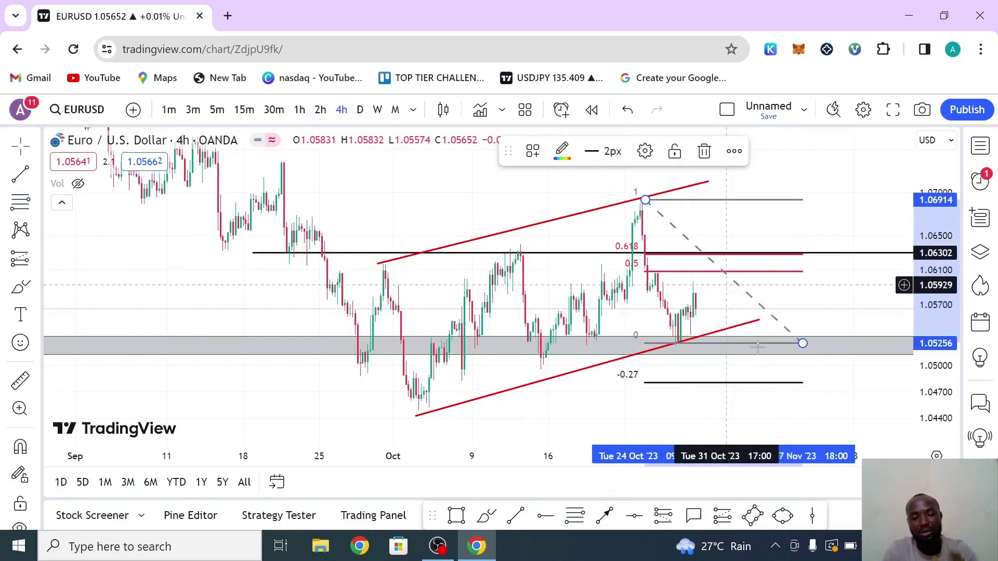
left_click(704, 151)
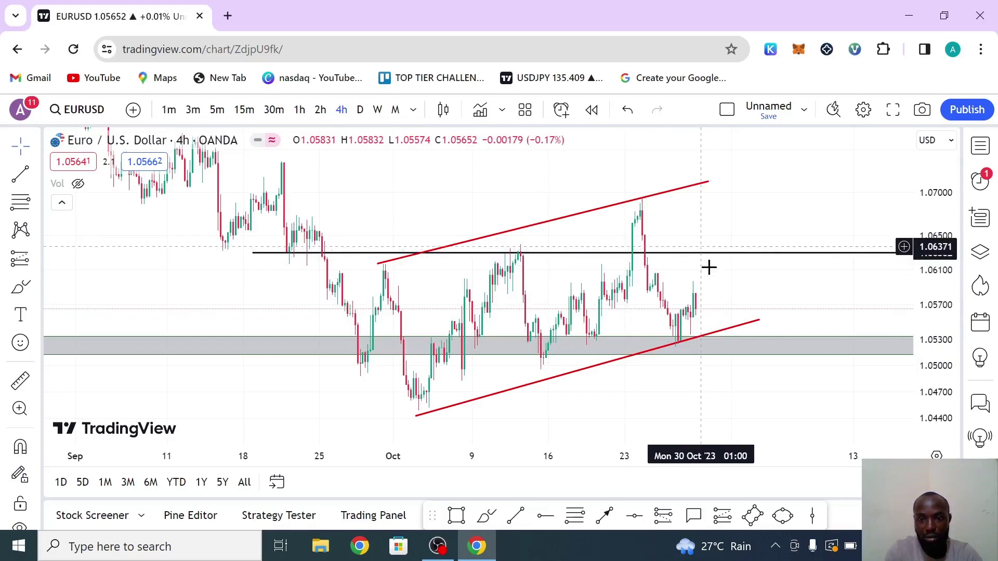
Switch to the daily timeframe and examine price inside the rising channel relative to the 1.06302 line and the support zone
left_click(358, 114)
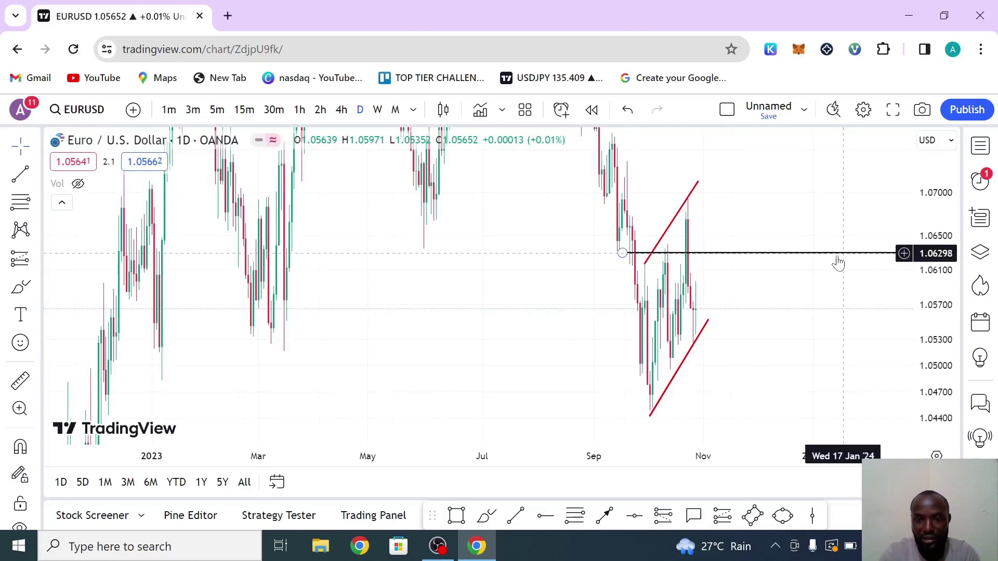
left_click_drag(940, 364, 944, 417)
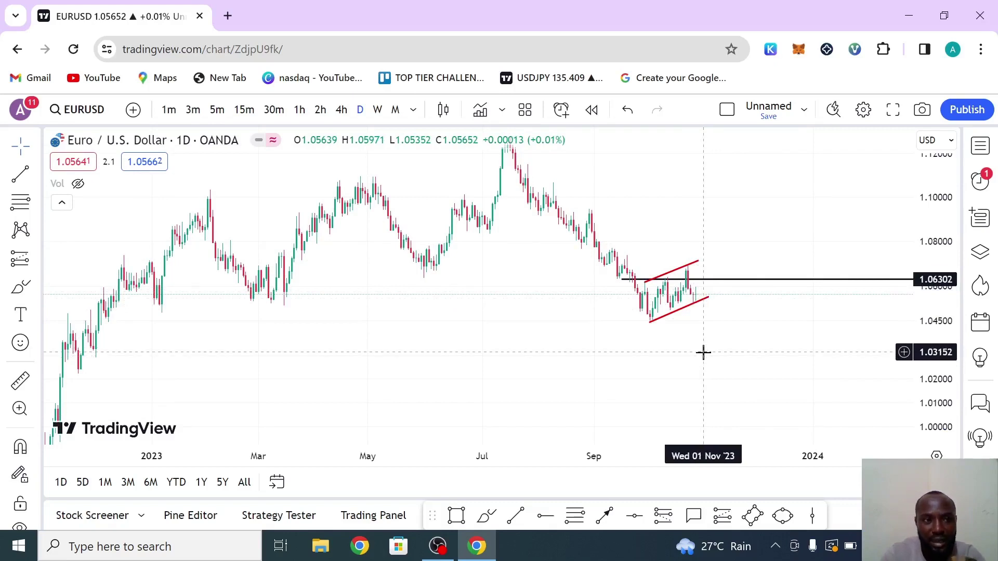
left_click(707, 299)
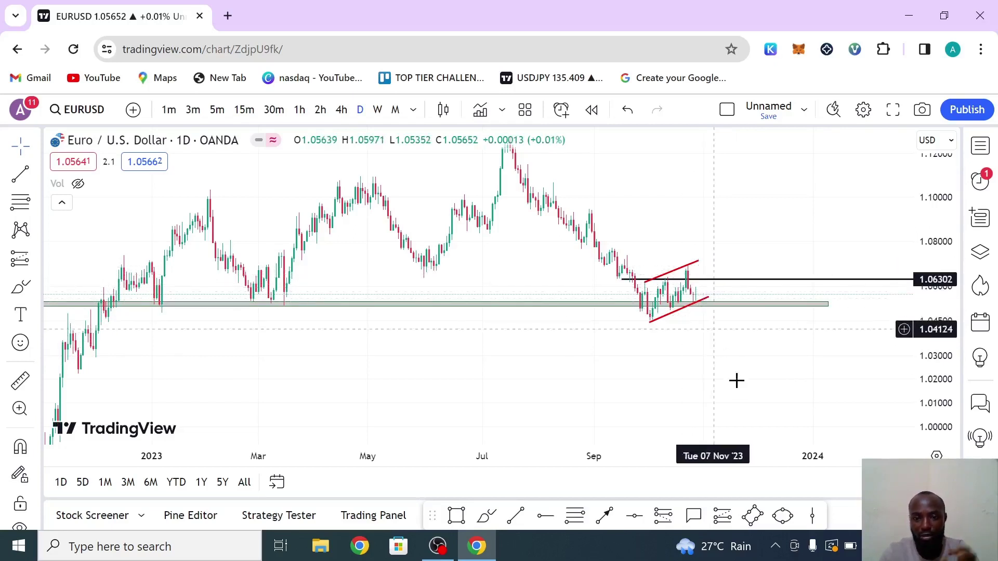
left_click(709, 297)
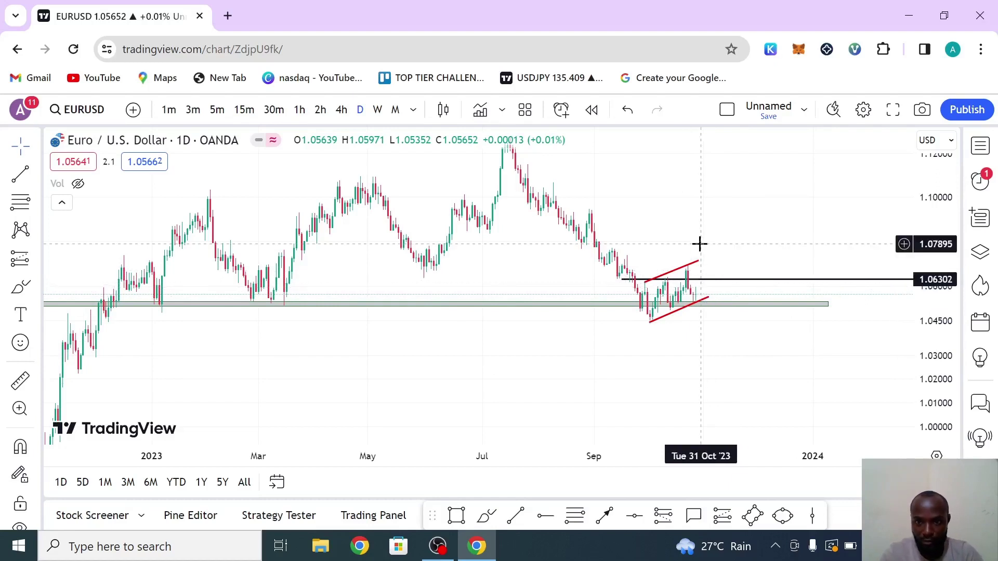
left_click(676, 270)
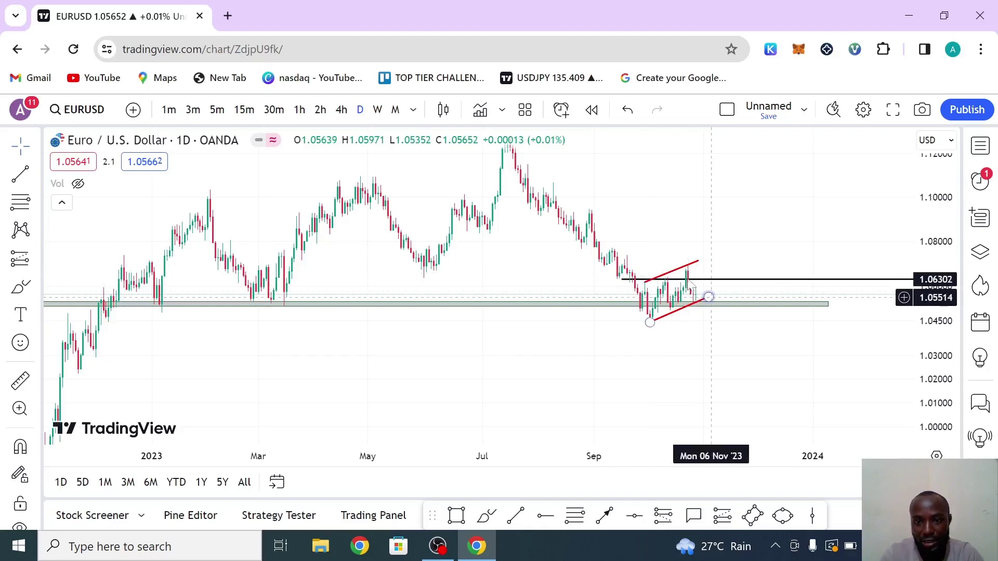
mouse_move(444, 378)
left_click(454, 412)
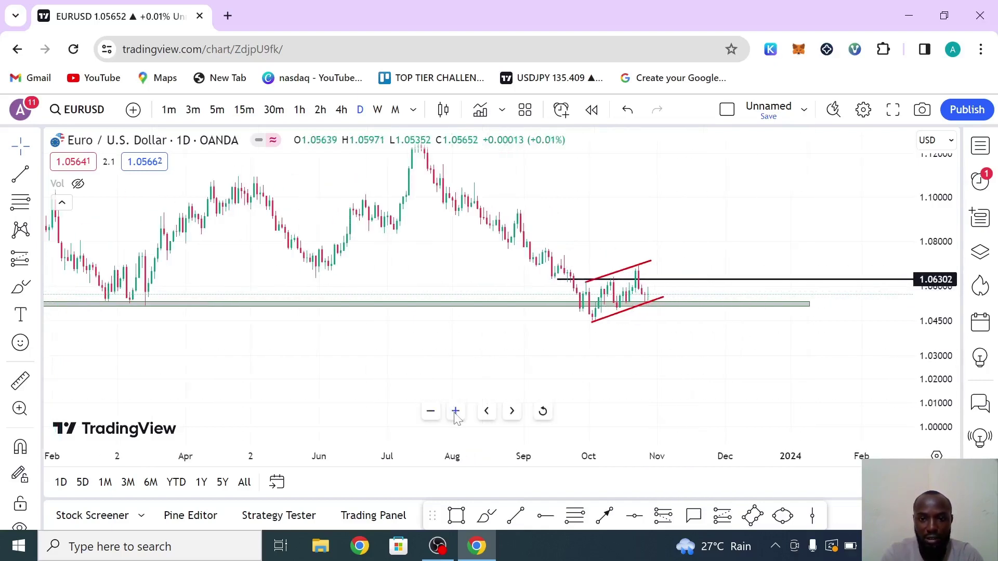
scroll(618, 301, "up", 2)
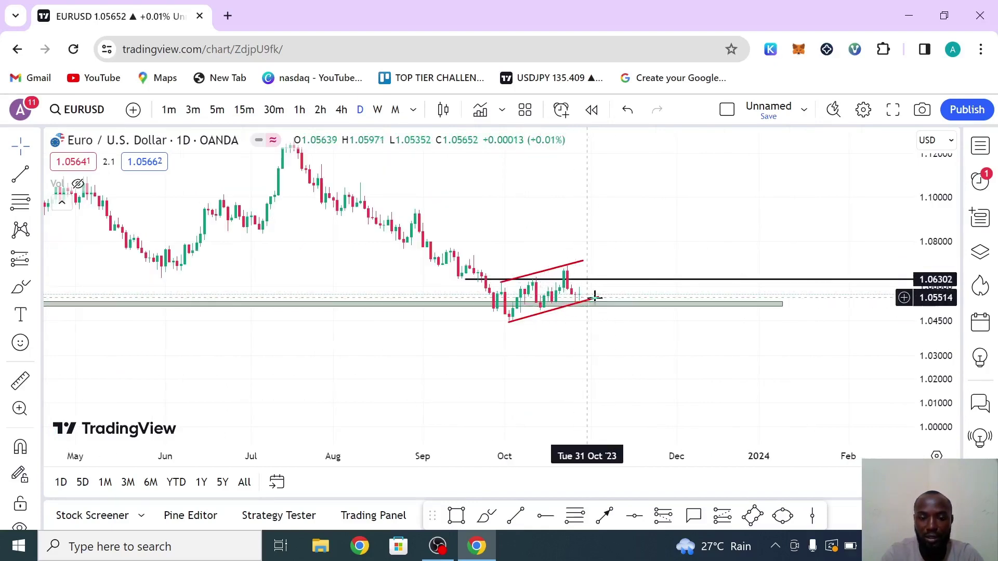
Return to the 4-hour timeframe and examine the channel's swings against the 1.06302 line, going back to late August
left_click(345, 112)
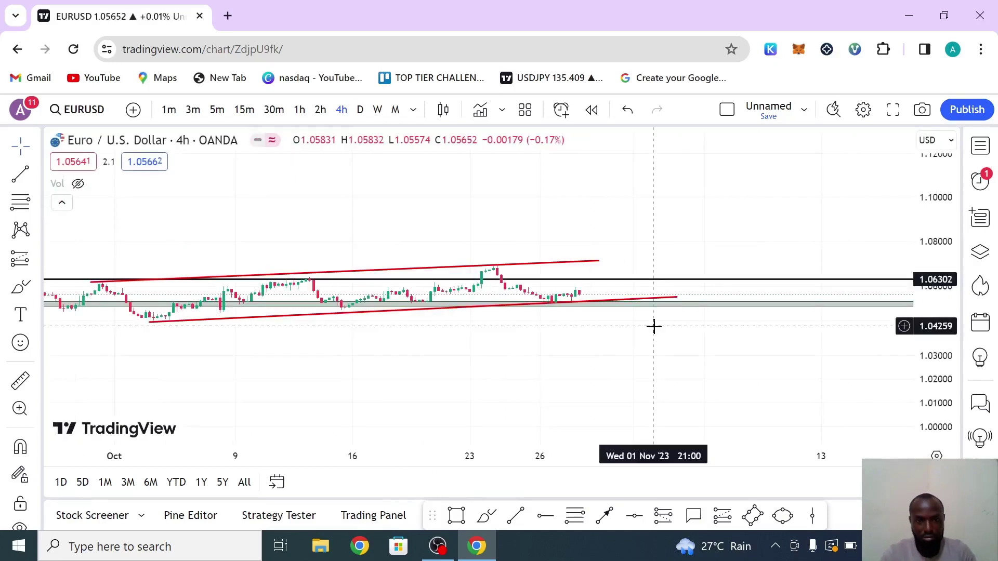
left_click_drag(671, 354, 838, 347)
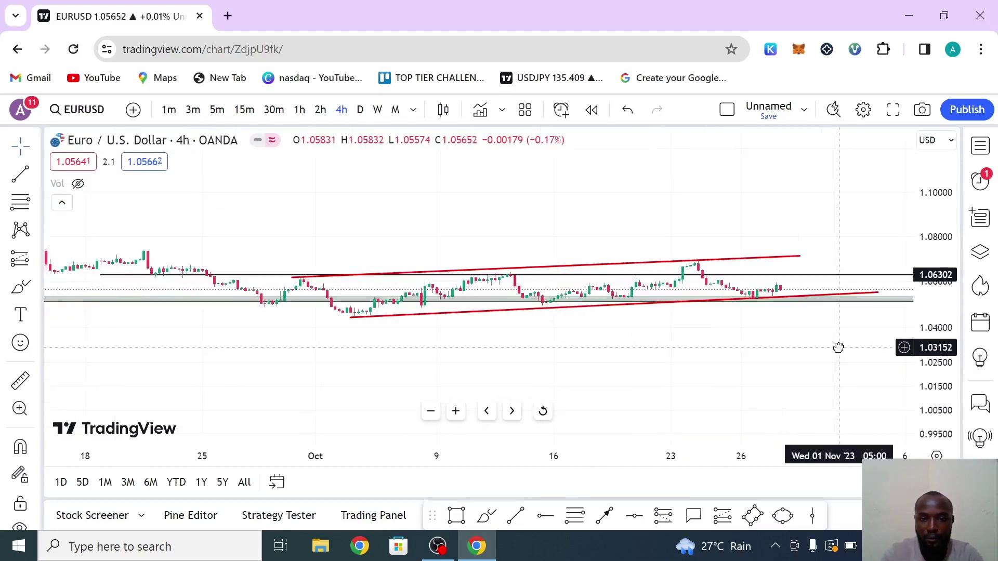
left_click_drag(938, 328, 926, 213)
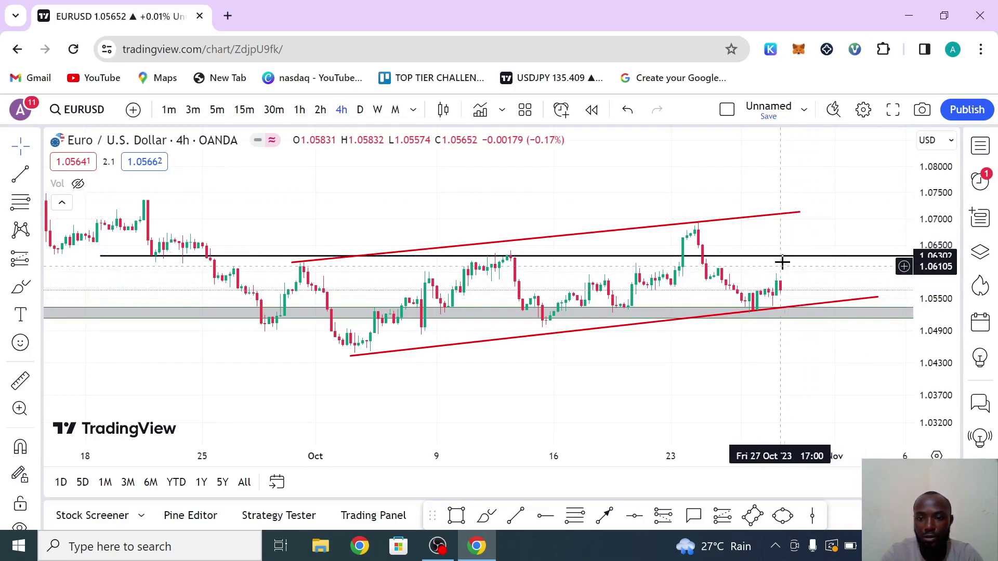
mouse_move(470, 411)
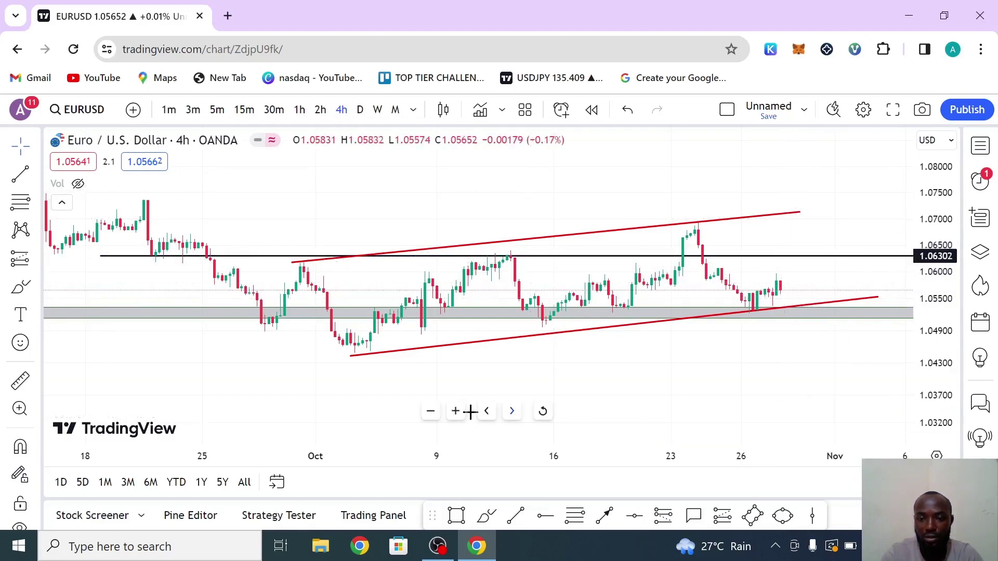
left_click(431, 411)
left_click(431, 411)
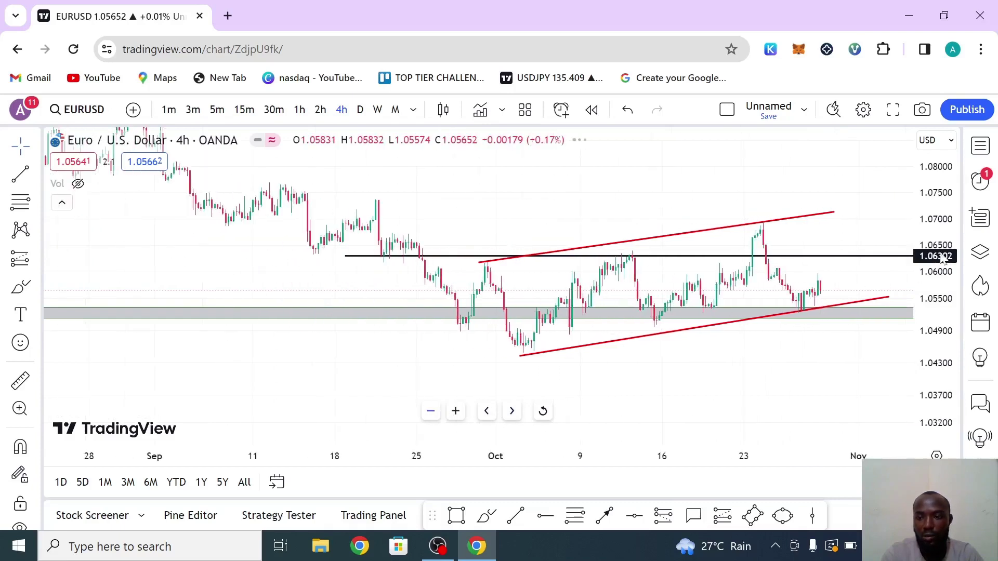
left_click(431, 411)
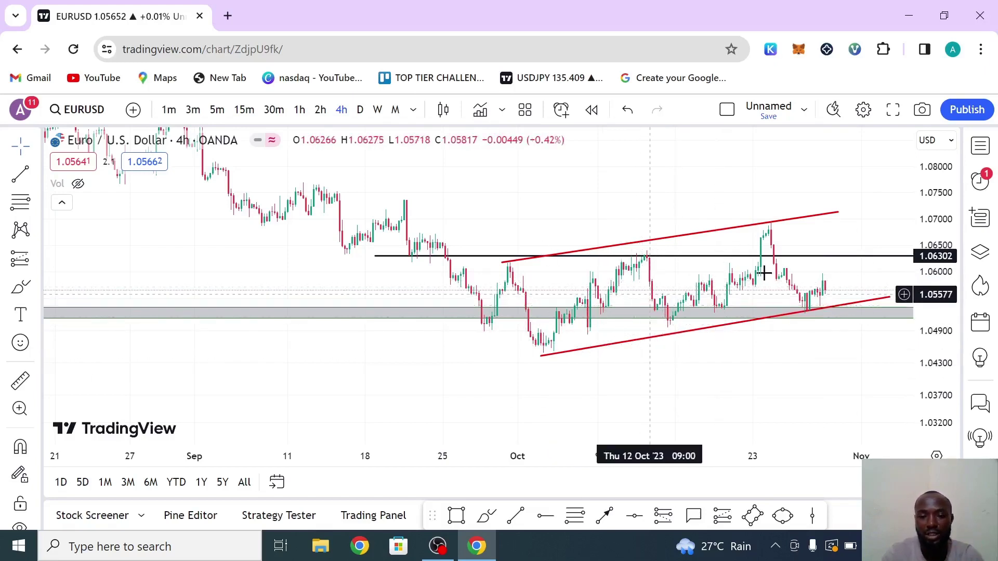
left_click_drag(689, 378, 668, 379)
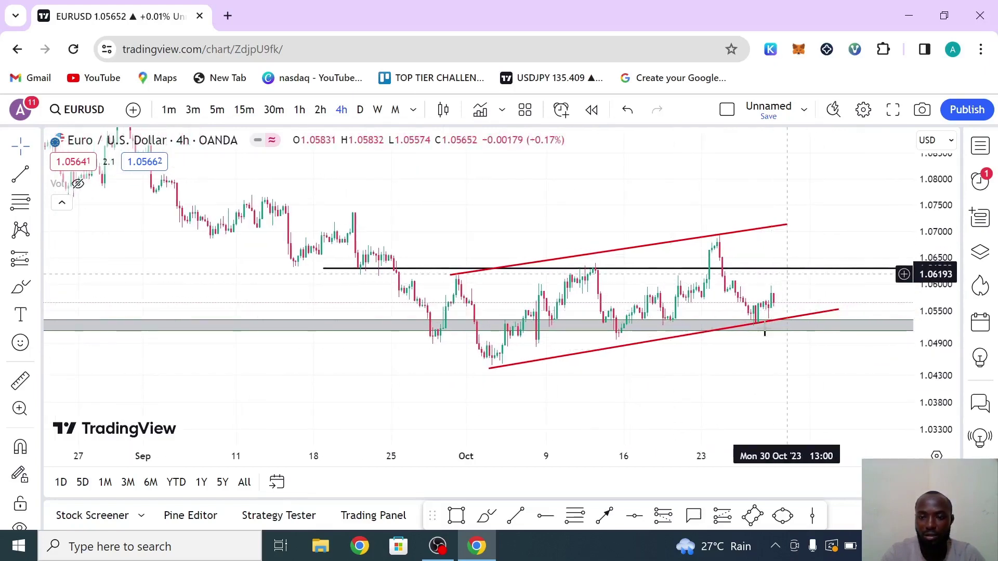
Steepen the channel's lower trend line by raising its November end to about 1.05826, keeping its start at the 3 October low
left_click(490, 369)
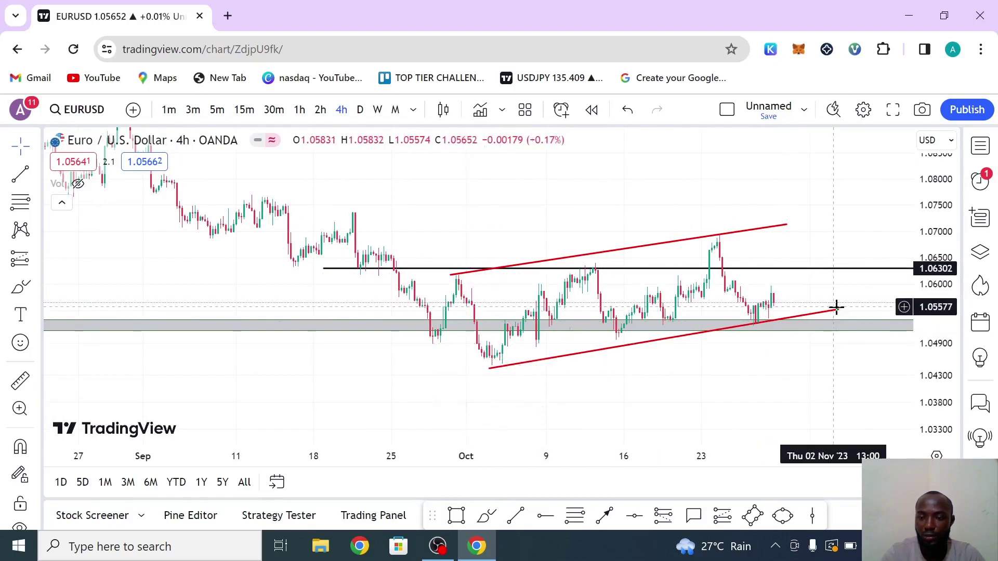
left_click_drag(824, 298, 831, 301)
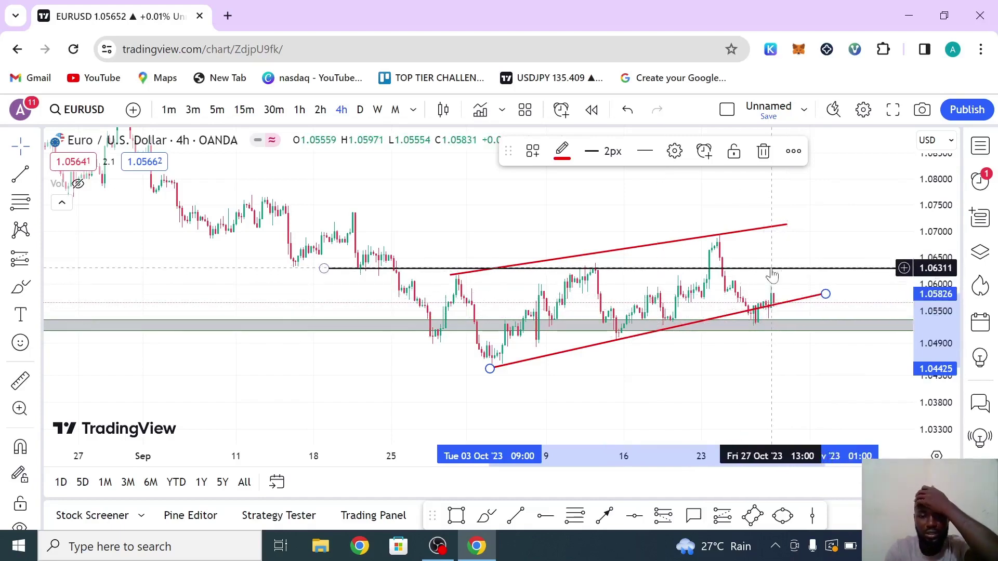
left_click(803, 294)
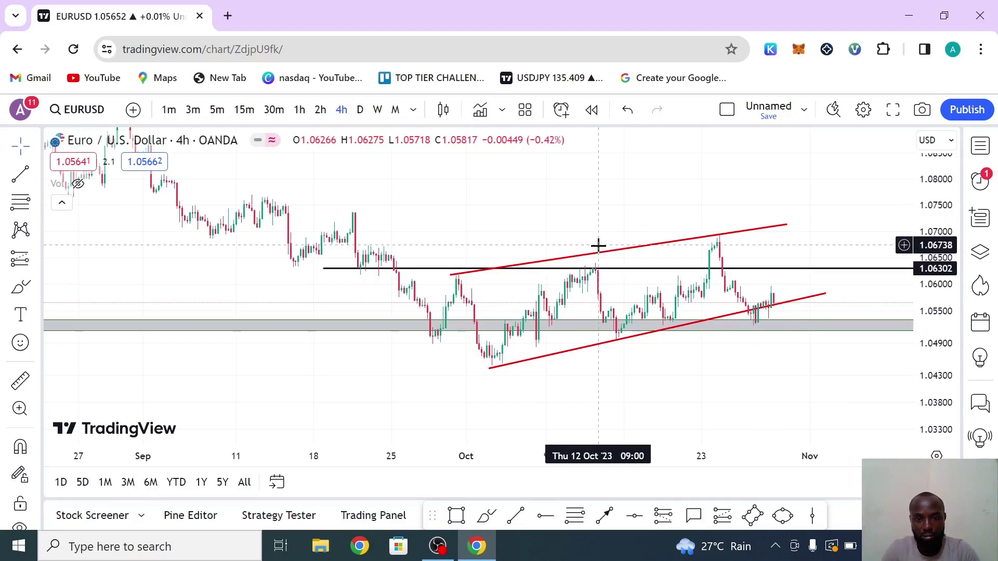
On the daily timeframe, delete the 1.06302 horizontal line and both red channel trend lines
left_click(361, 112)
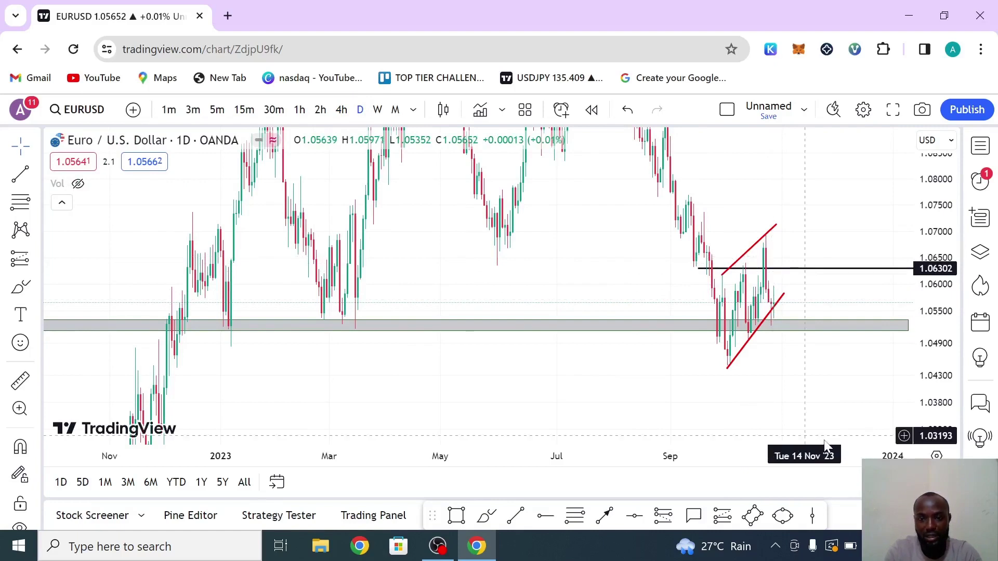
left_click_drag(937, 335, 938, 377)
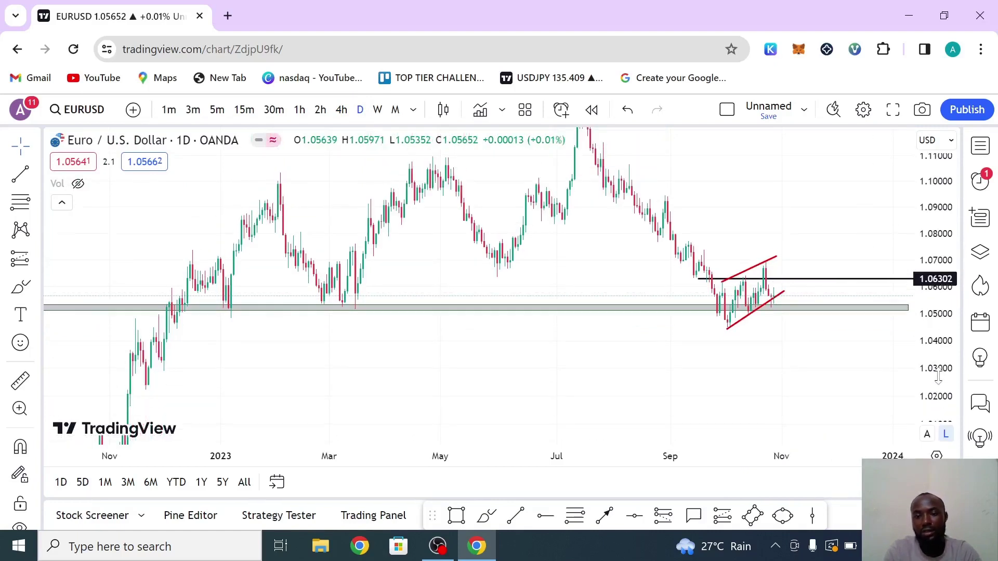
left_click(799, 281)
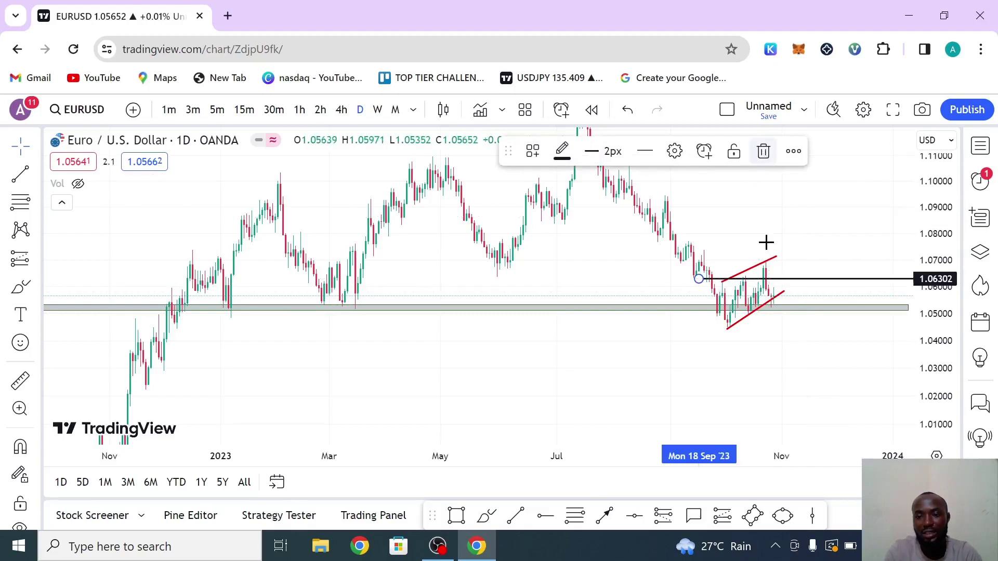
key("Delete")
left_click(754, 275)
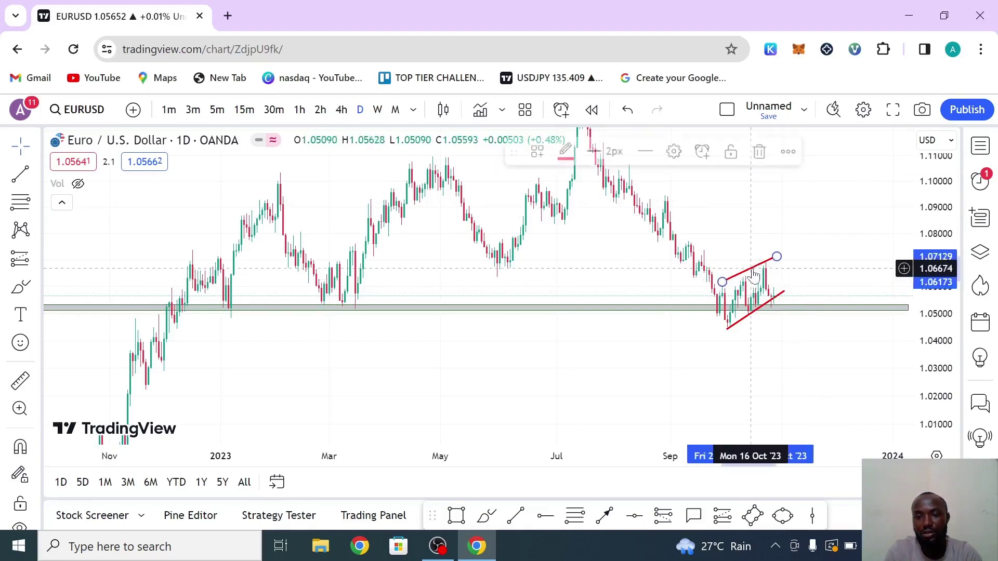
key("Delete")
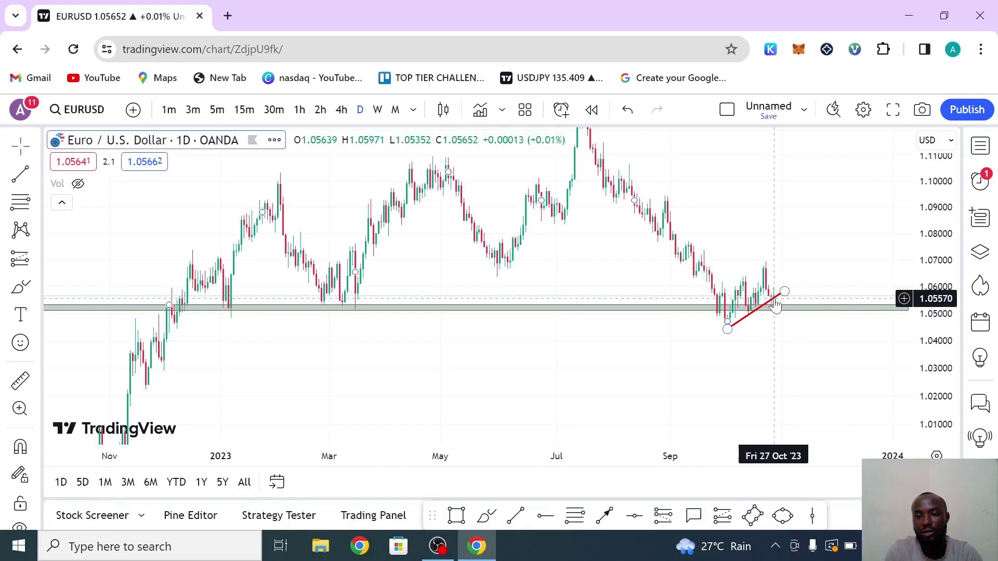
left_click(771, 300)
left_click(764, 152)
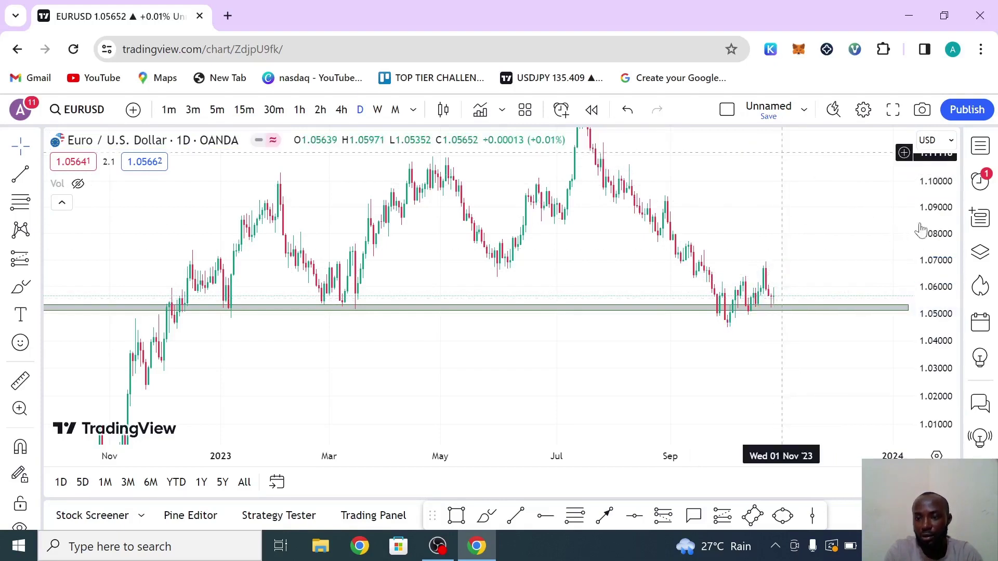
Draw a falling trend line from about 1.12923 on 17 July to about 1.044 on 10 November 2023
left_click_drag(938, 270, 659, 404)
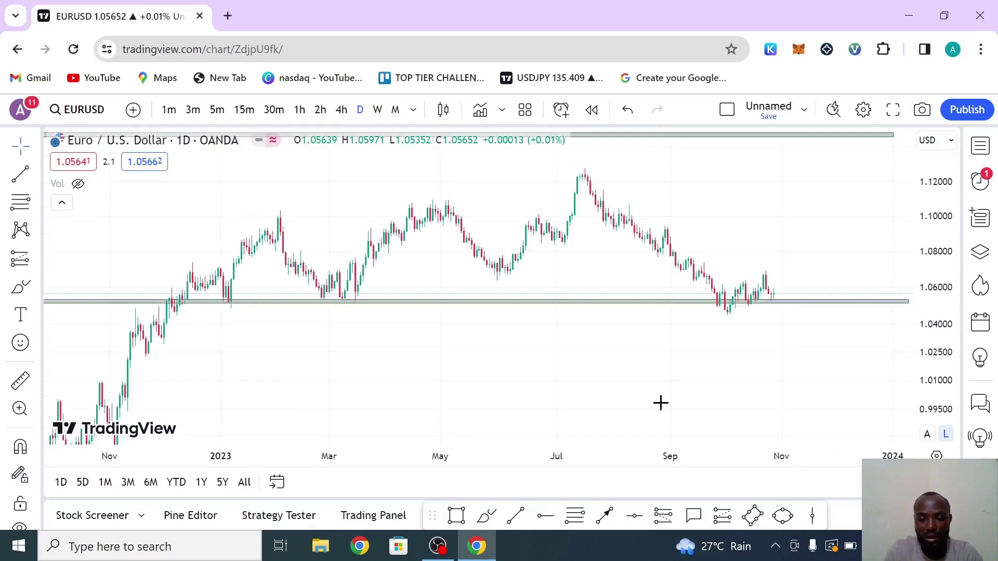
left_click(515, 517)
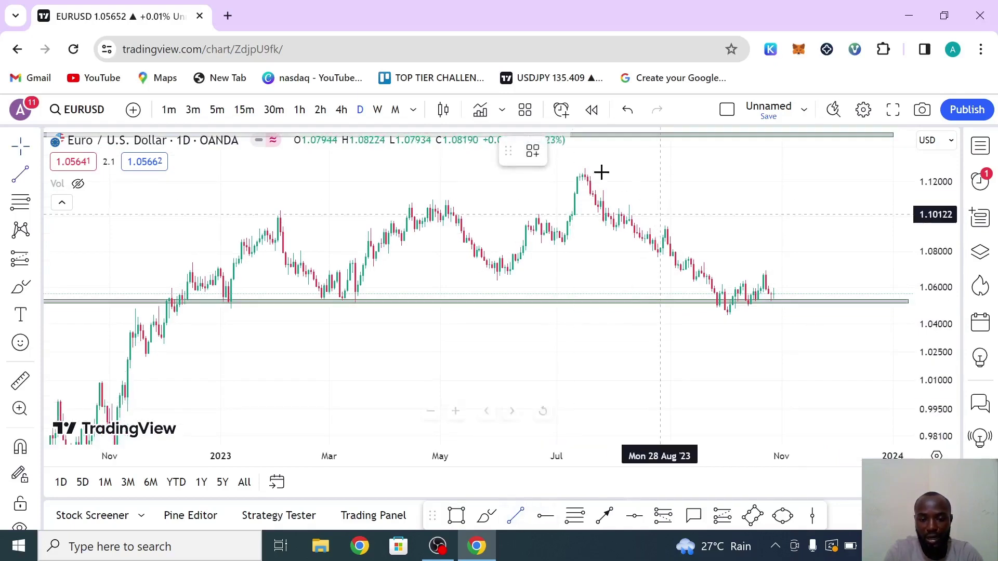
left_click(583, 165)
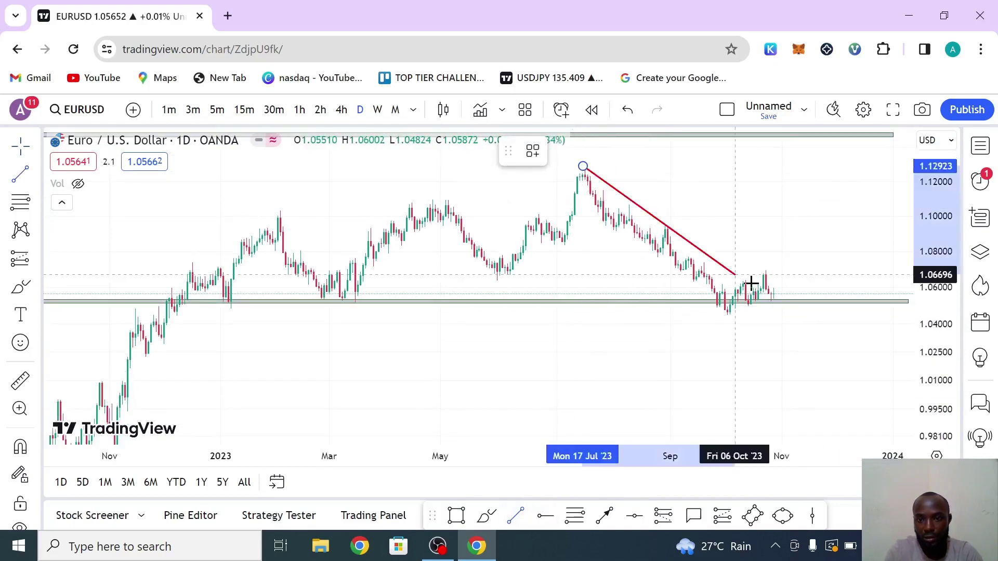
left_click(798, 317)
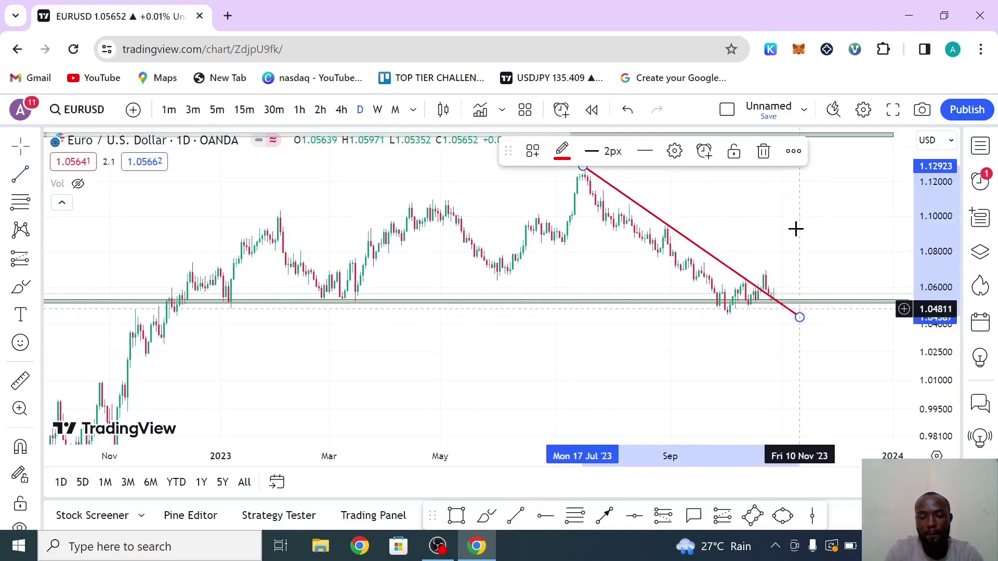
left_click_drag(748, 263, 735, 277)
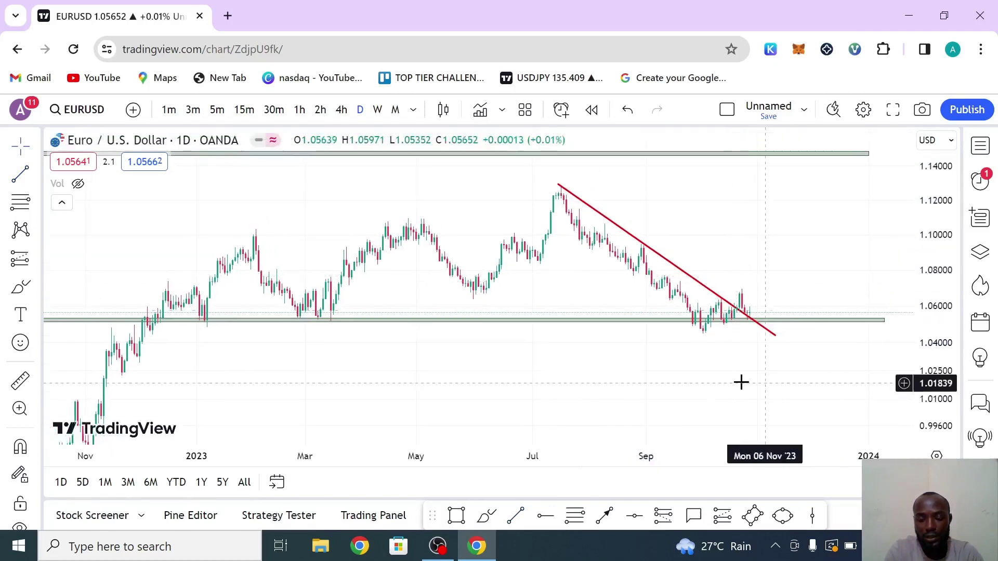
Switch to the 4-hour timeframe and examine how price behaves around the falling trend line and the support zone since July
left_click(345, 116)
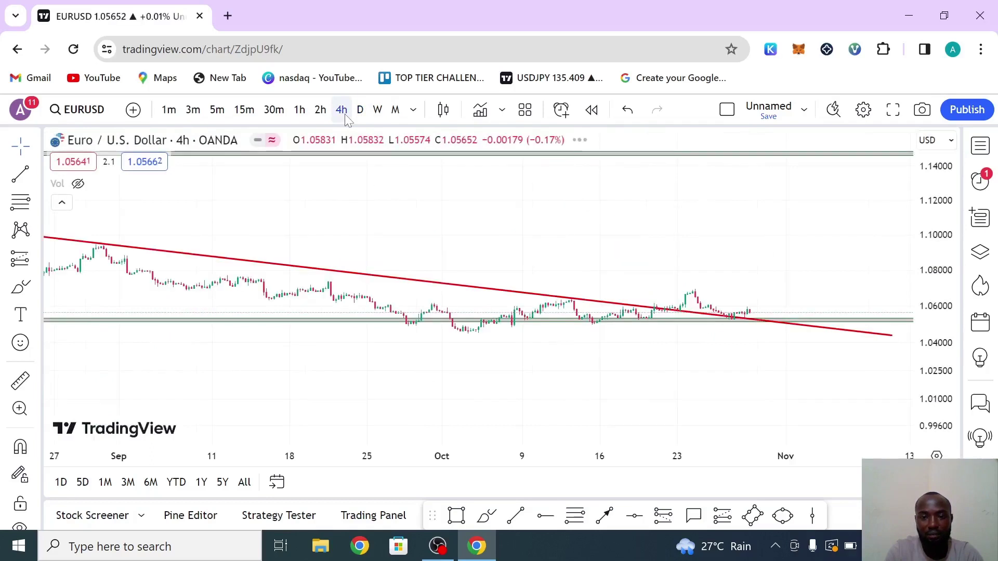
left_click_drag(772, 421, 980, 488)
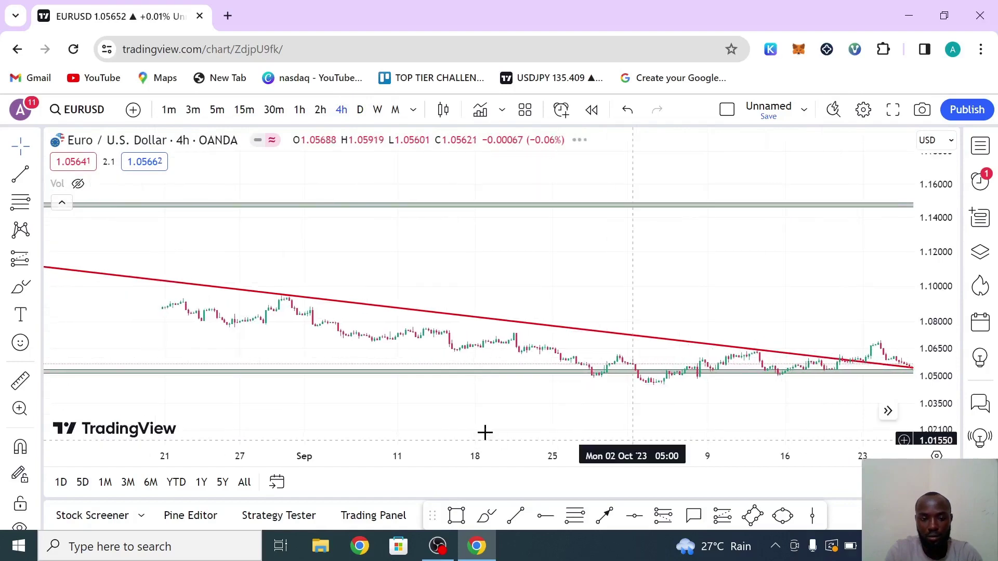
mouse_move(444, 434)
left_click(431, 416)
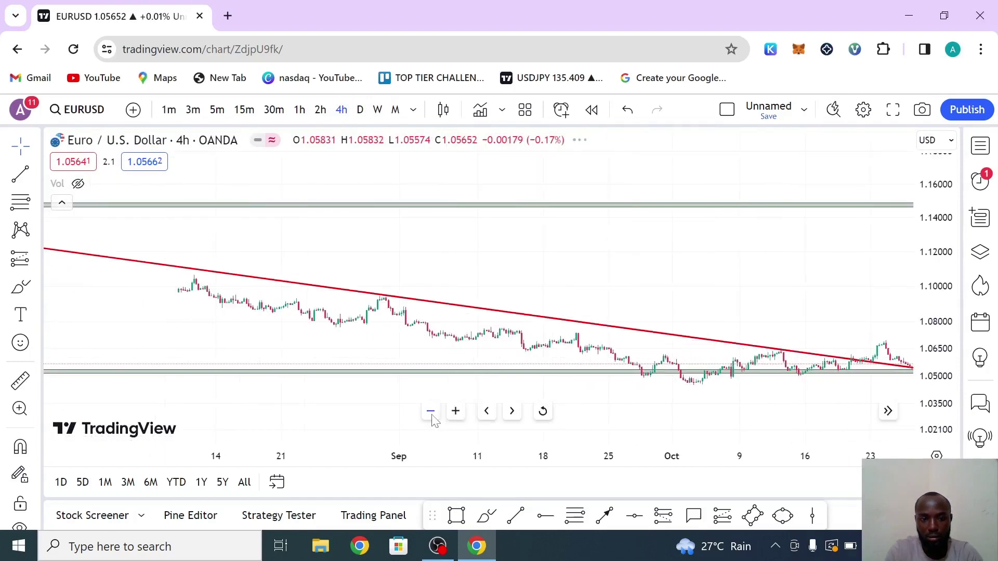
left_click(432, 418)
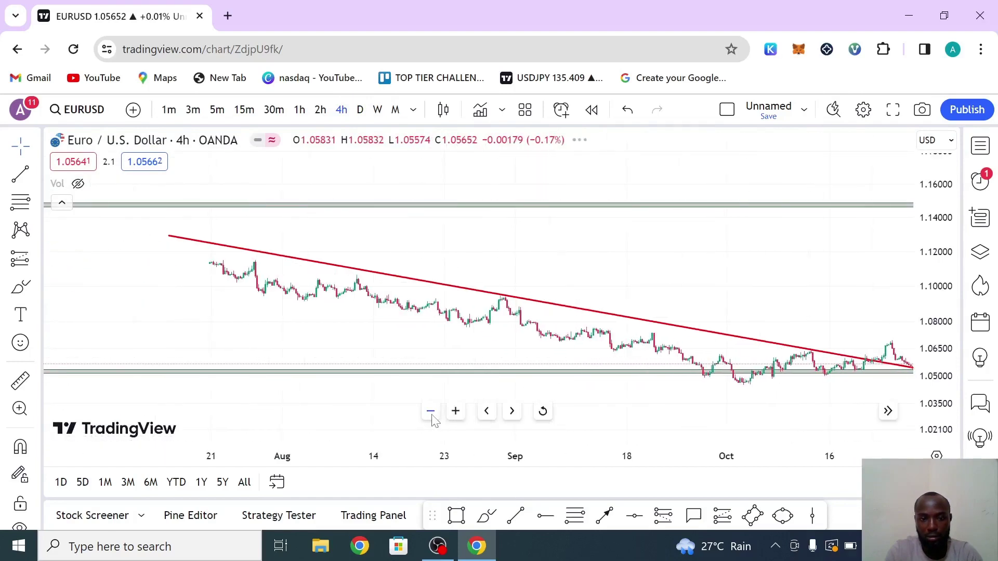
left_click(431, 417)
left_click_drag(468, 252, 405, 244)
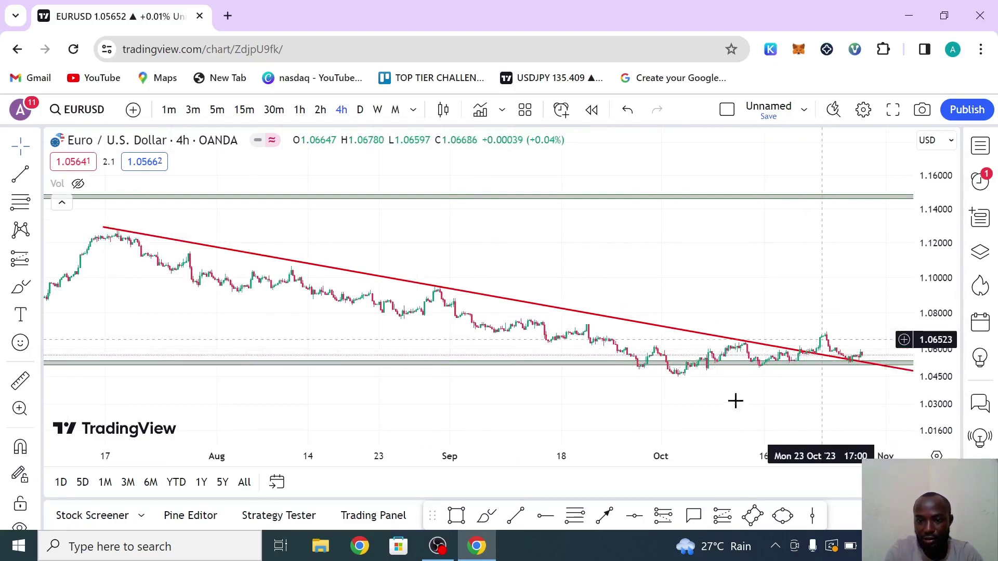
left_click_drag(935, 311, 936, 232)
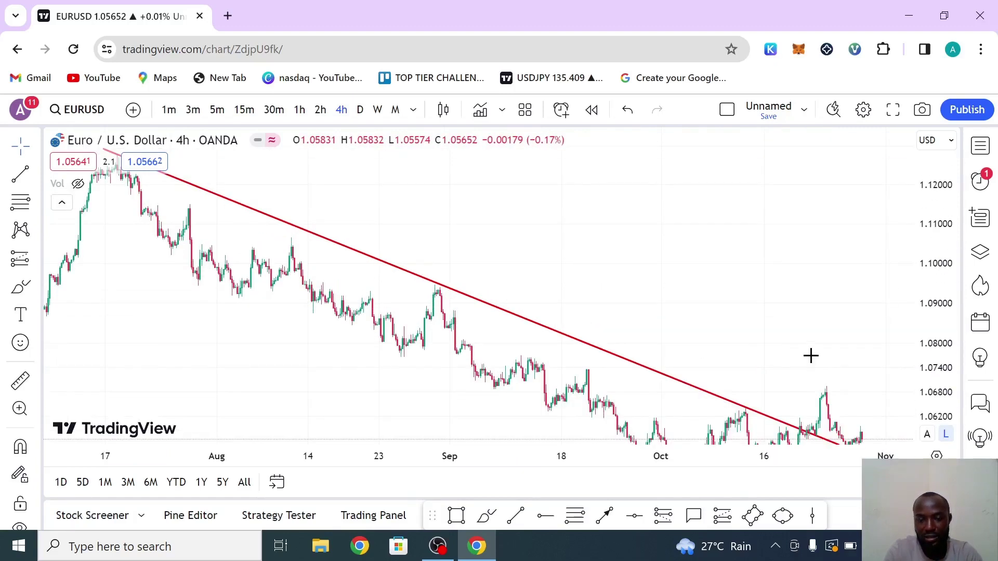
left_click_drag(635, 230, 553, 207)
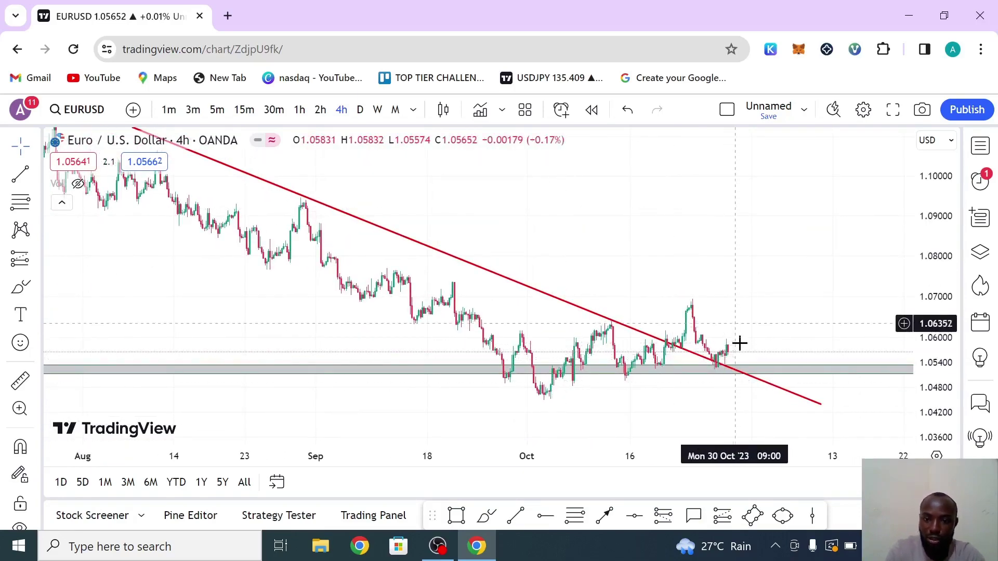
Draw a rising trend line from about 1.0443 on 3 October to about 1.06048 on 9 November 2023
left_click_drag(761, 286, 757, 265)
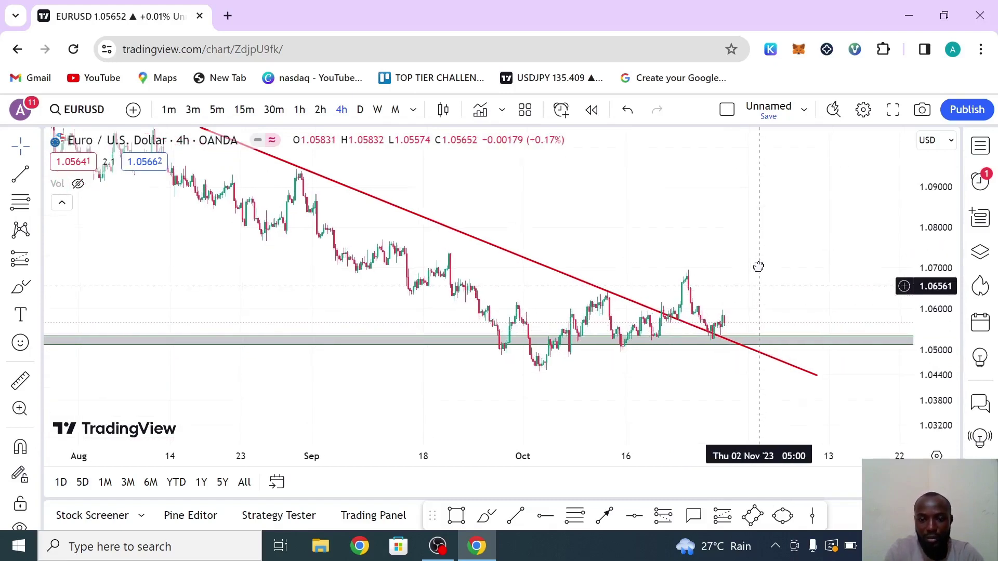
left_click(518, 516)
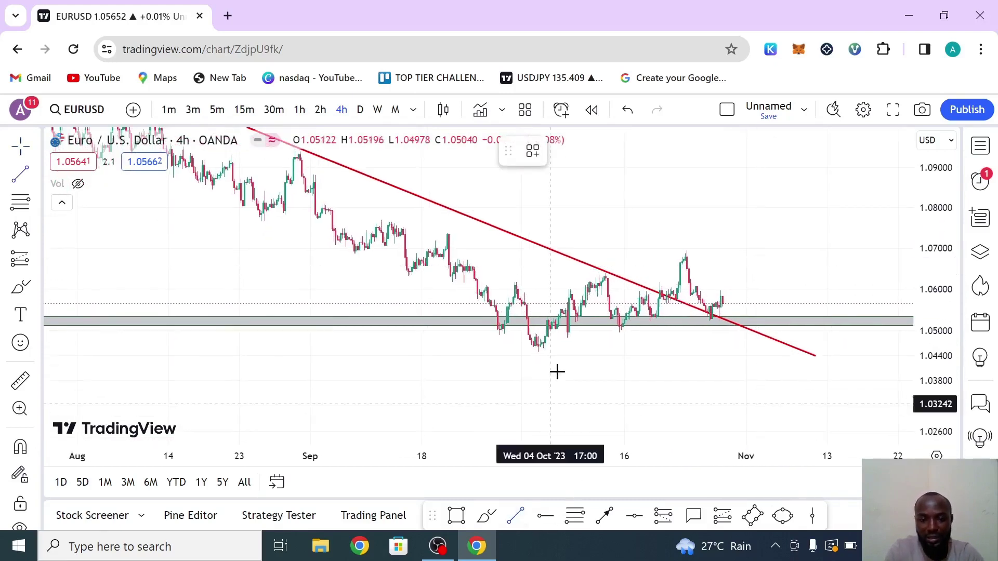
left_click(533, 355)
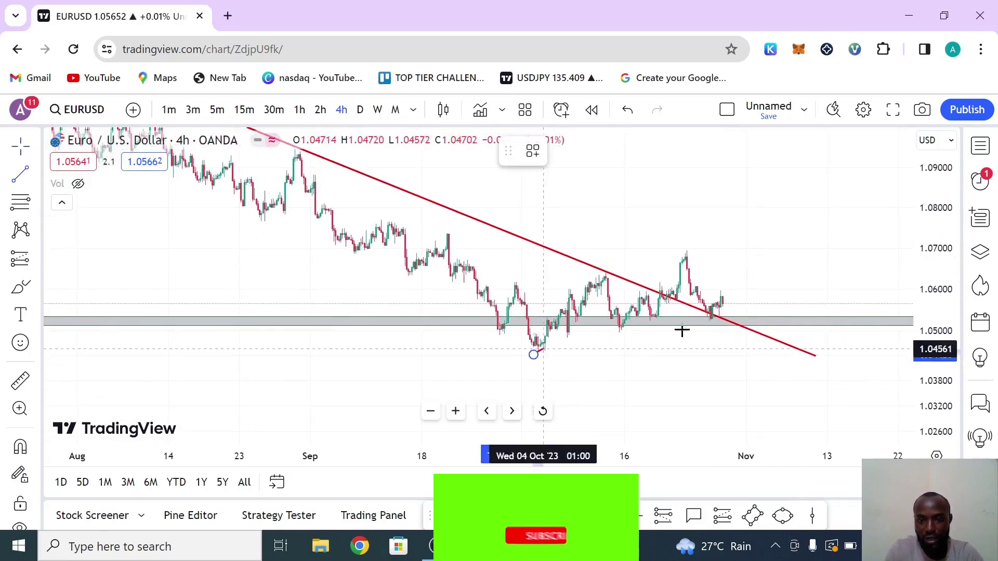
left_click(809, 287)
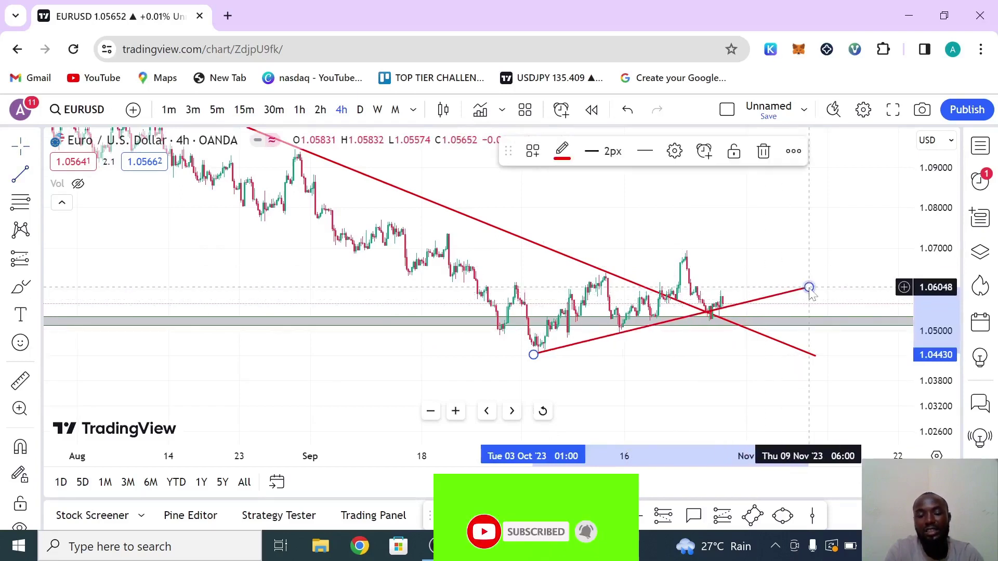
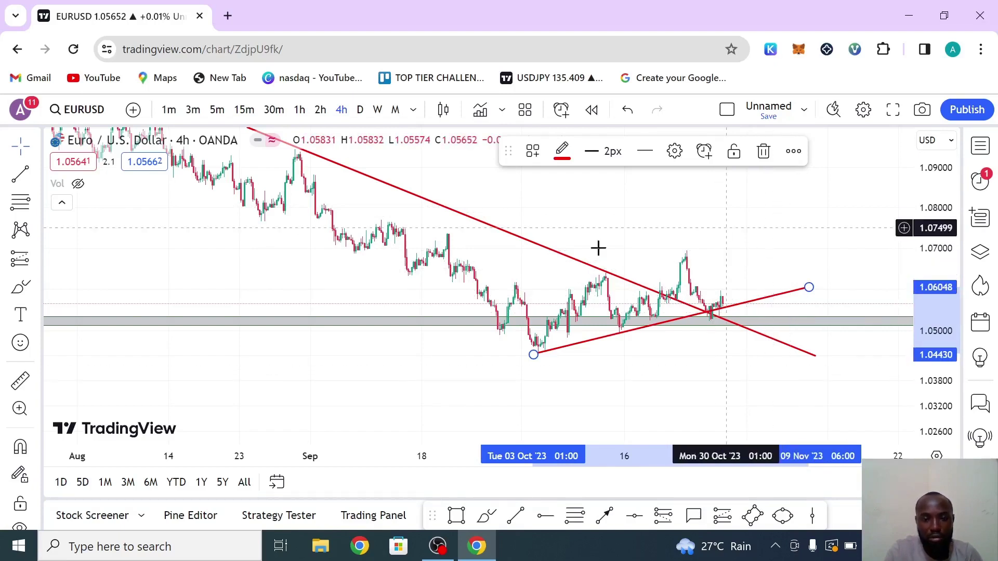
left_click_drag(756, 285, 750, 289)
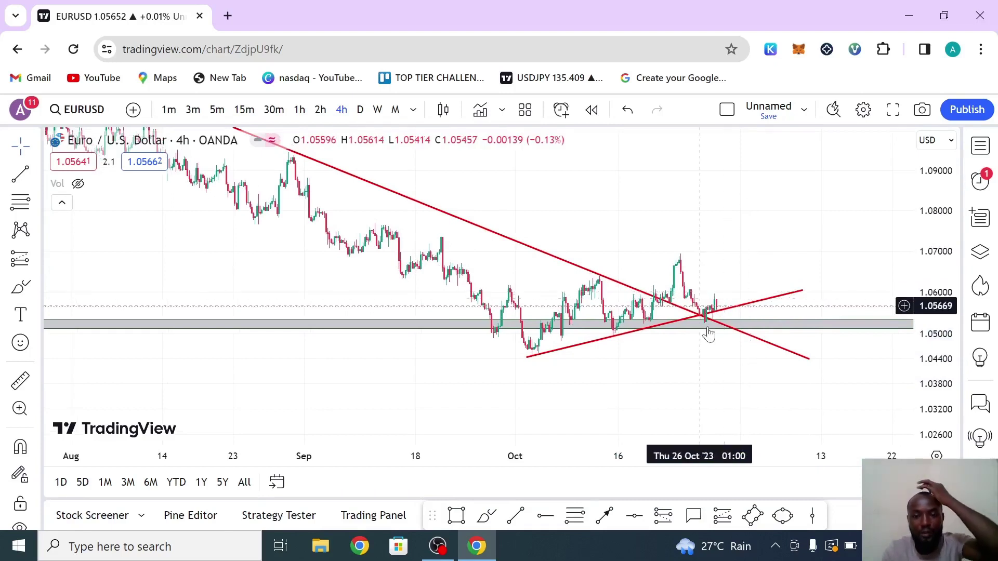
Place a trial horizontal ray at about 1.0639 from 18 September, and delete it along with the rising trend line
left_click(748, 304)
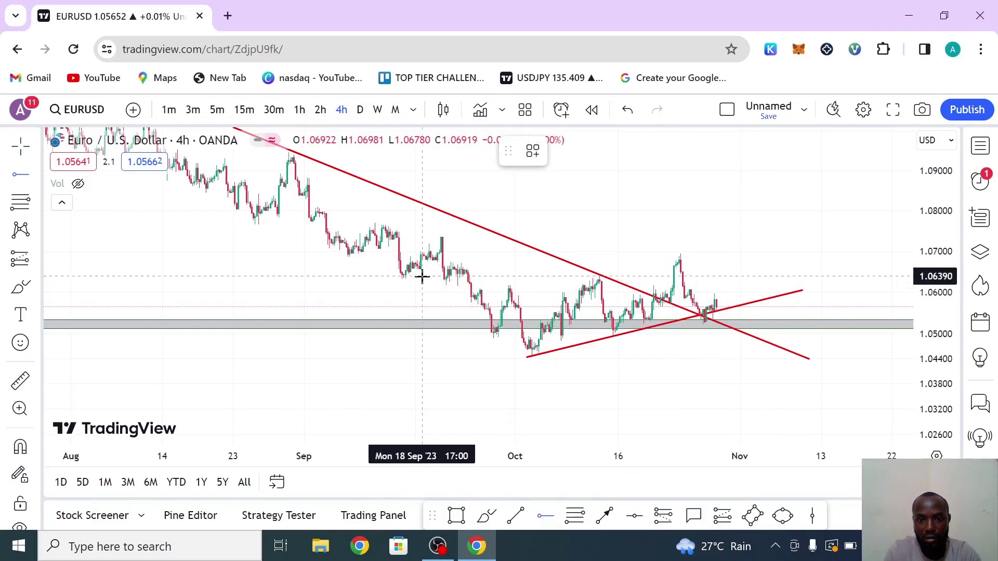
left_click(422, 277)
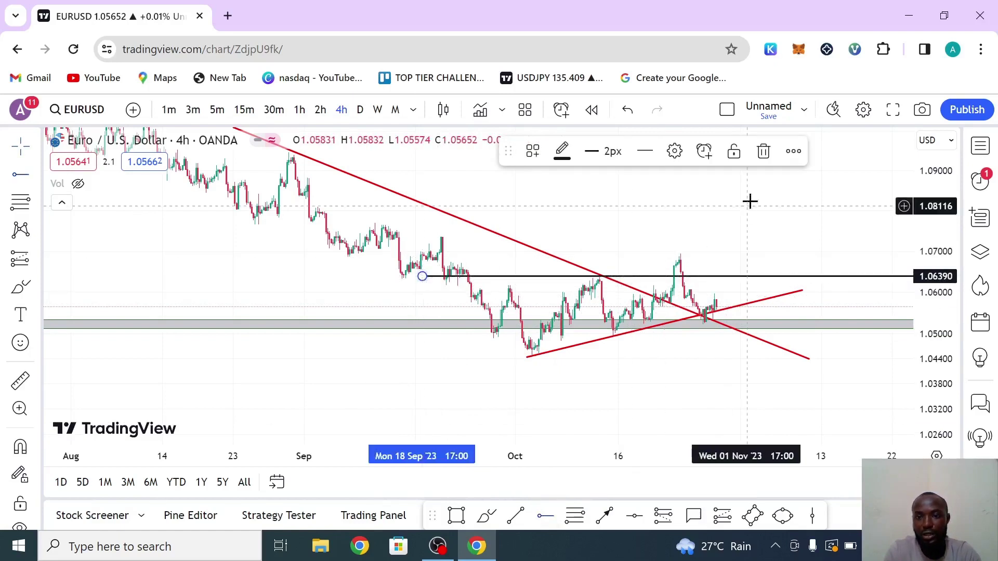
left_click(763, 151)
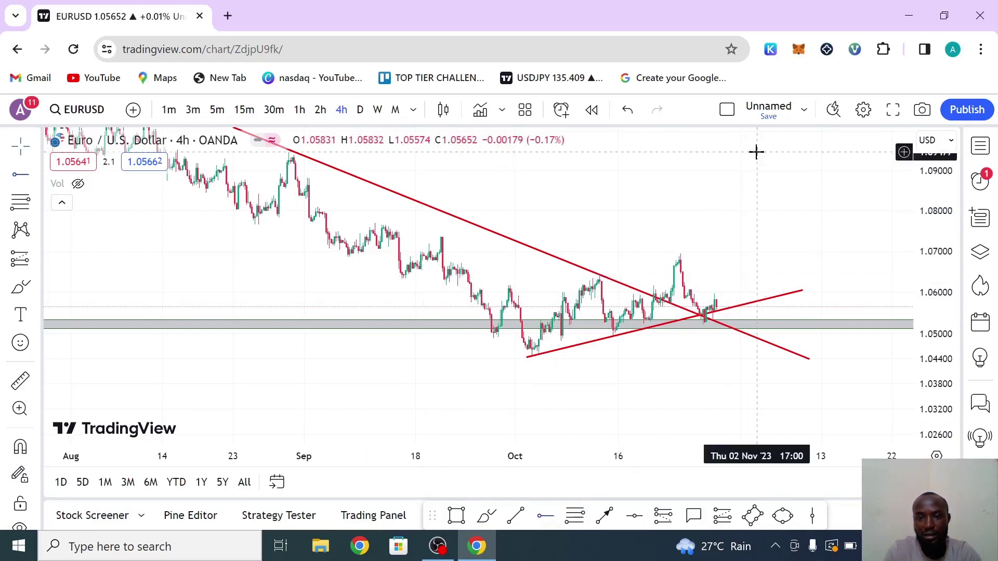
left_click(616, 338)
left_click(762, 152)
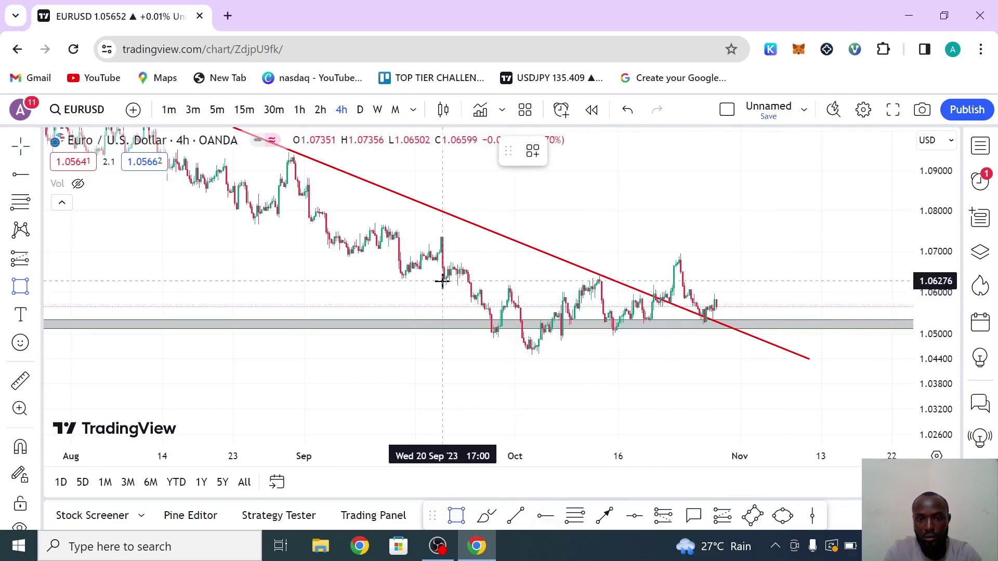
Draw a rectangle over the ranging price from about 1.06276 on 20 September to about 1.04579 on 31 October 2023
mouse_move(442, 281)
left_mouse_down()
mouse_move(679, 341)
mouse_move(759, 345)
mouse_move(792, 336)
mouse_move(736, 351)
left_mouse_up()
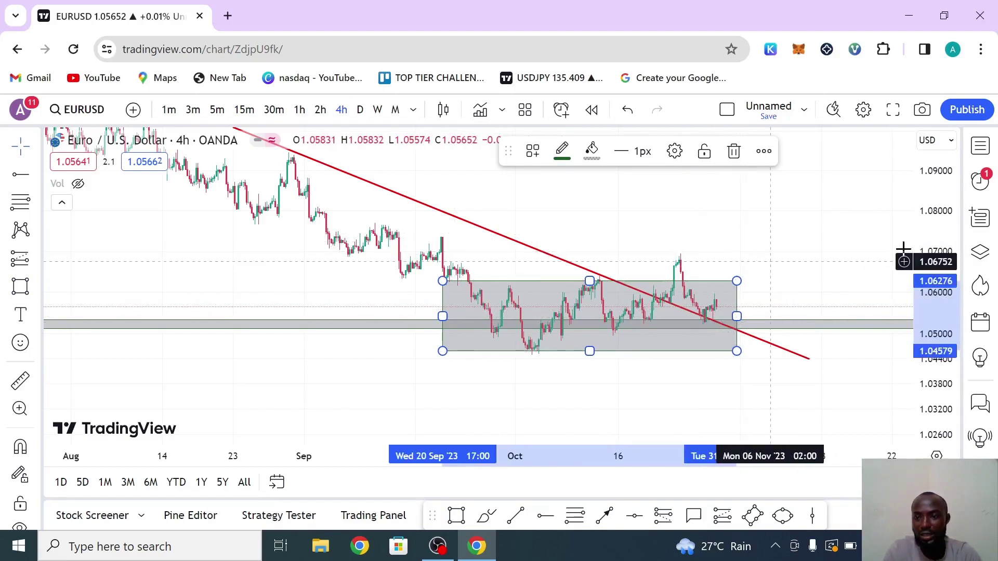
left_click_drag(938, 250, 939, 267)
left_click_drag(749, 294, 743, 354)
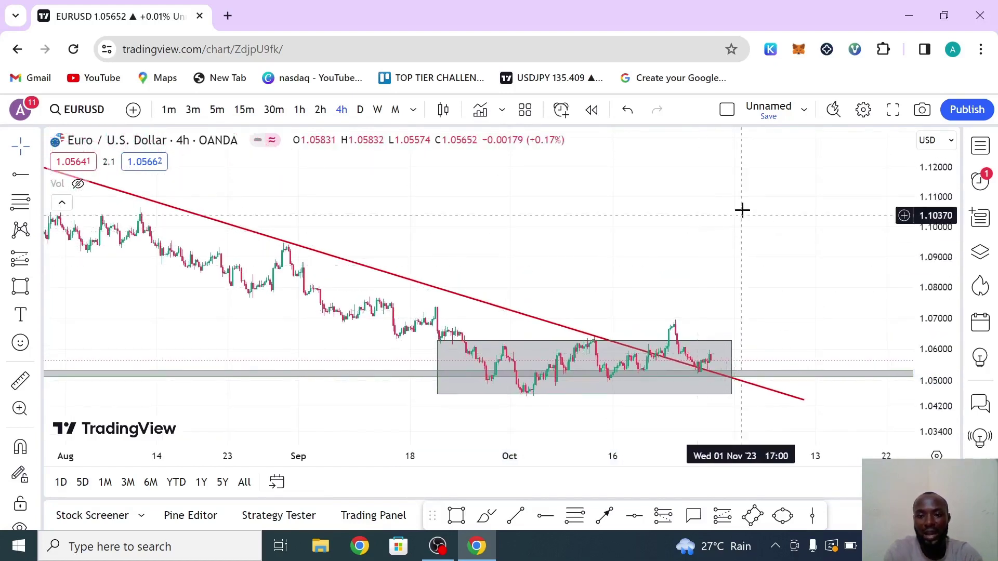
left_click(706, 341)
left_click(747, 283)
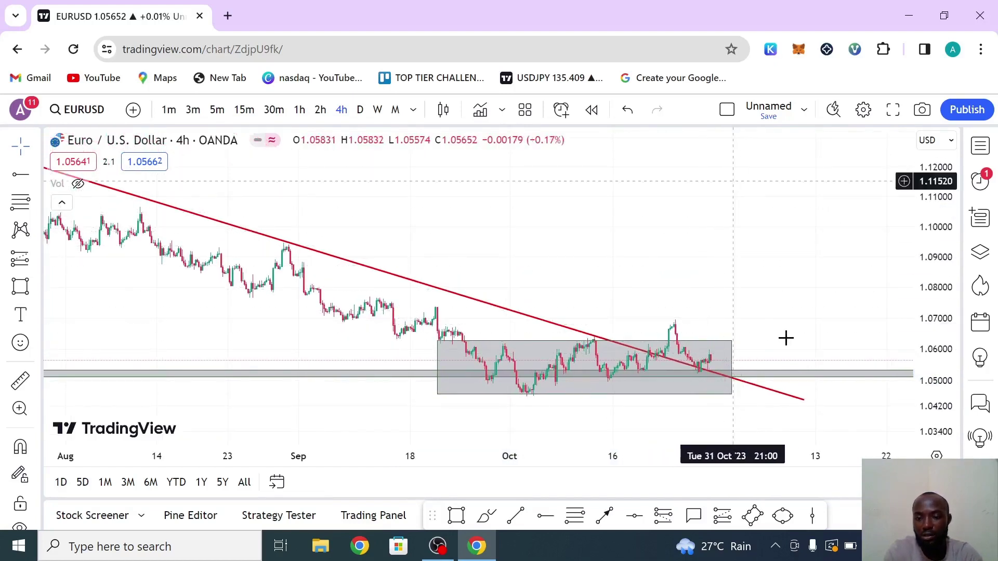
Shorten the consolidation rectangle so that it starts at about 27 September 2023
left_click_drag(751, 194, 743, 131)
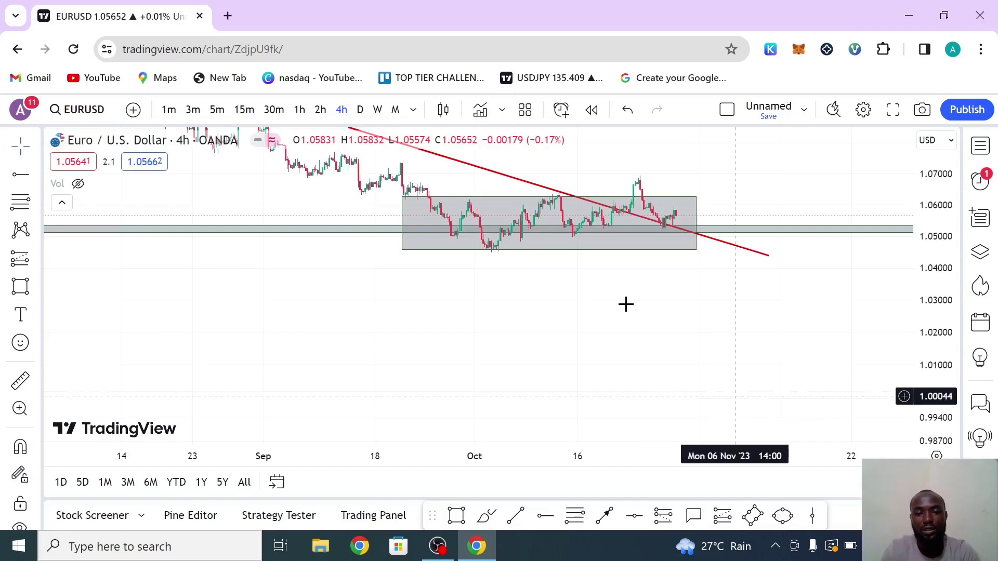
left_click_drag(682, 433, 697, 455)
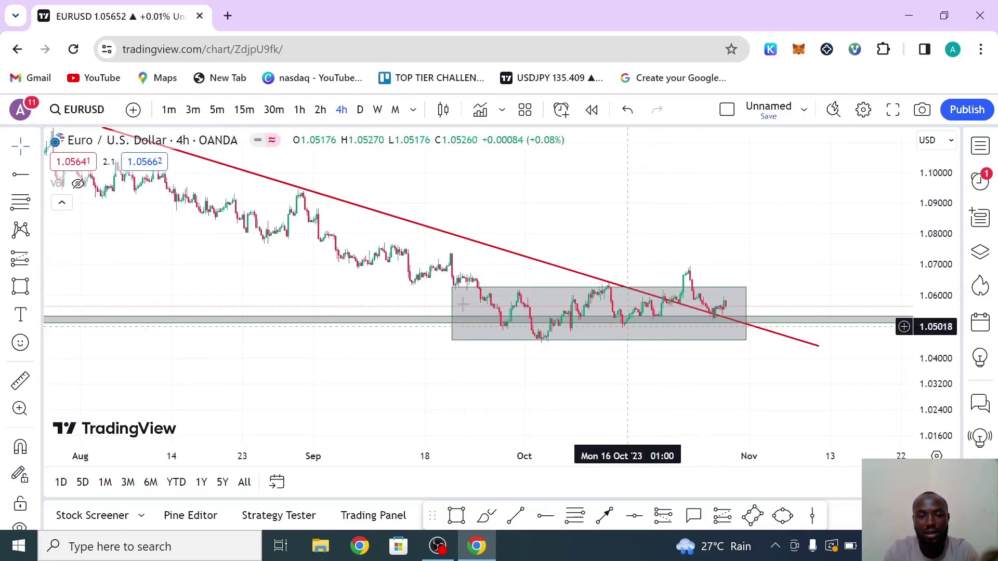
left_click_drag(447, 314, 498, 314)
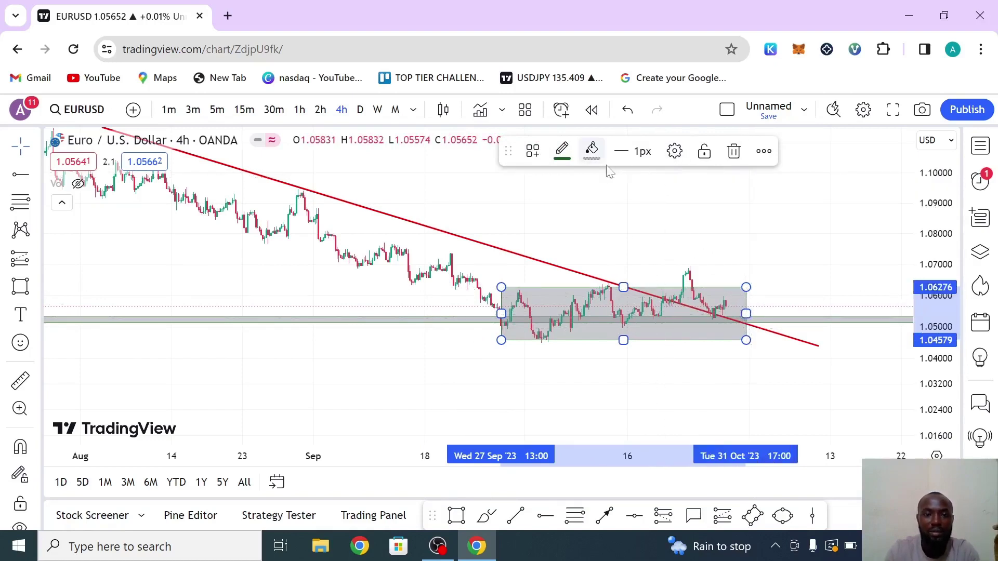
Examine the consolidation rectangle against the daily price structure and return to the 4-hour timeframe
left_click(362, 118)
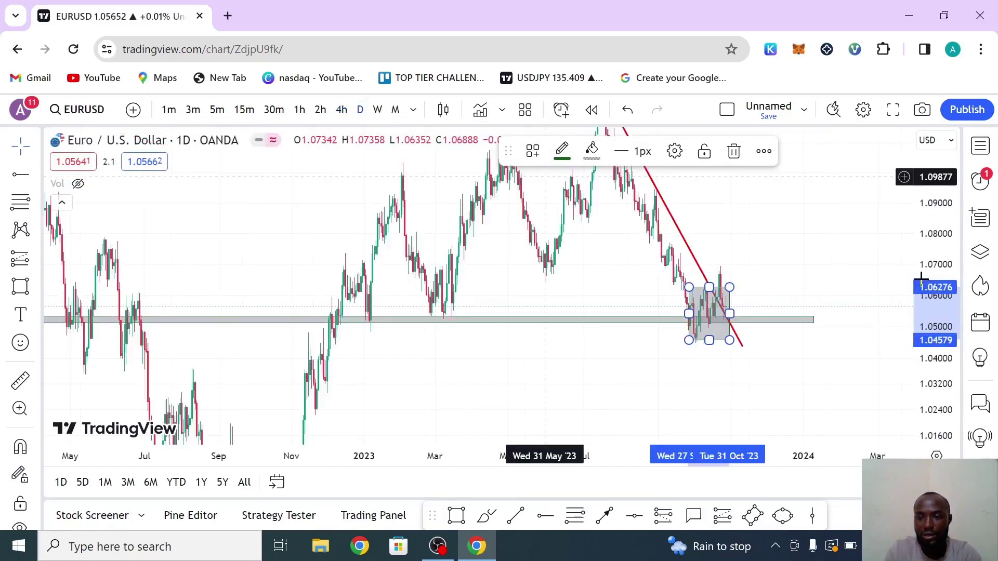
left_click_drag(945, 234, 943, 270)
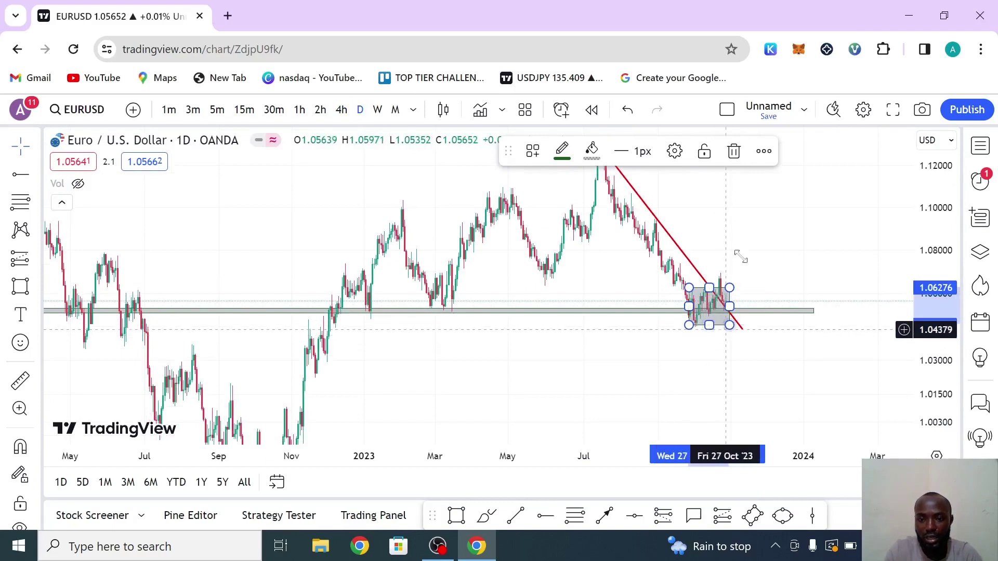
left_click(342, 112)
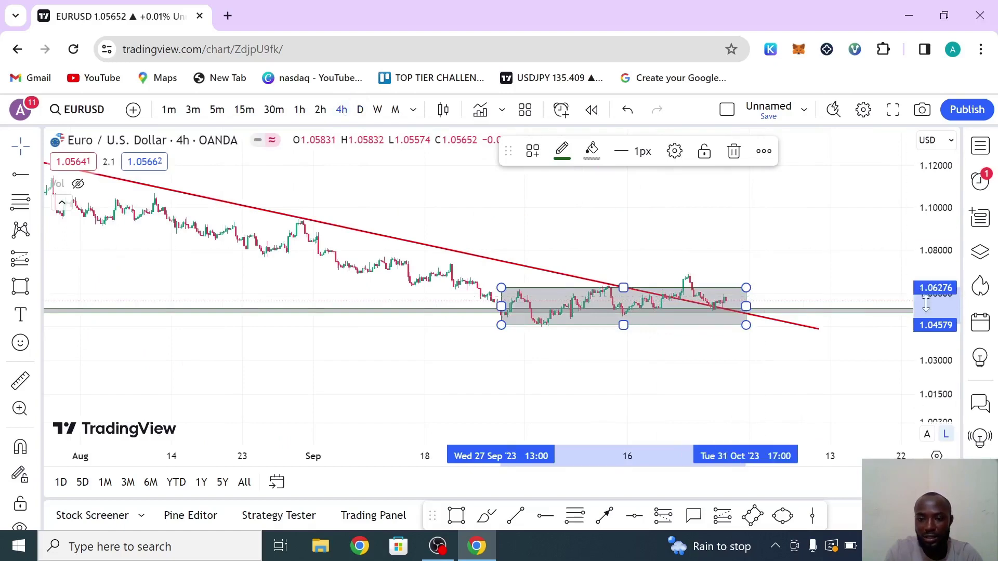
left_click_drag(924, 263, 921, 225)
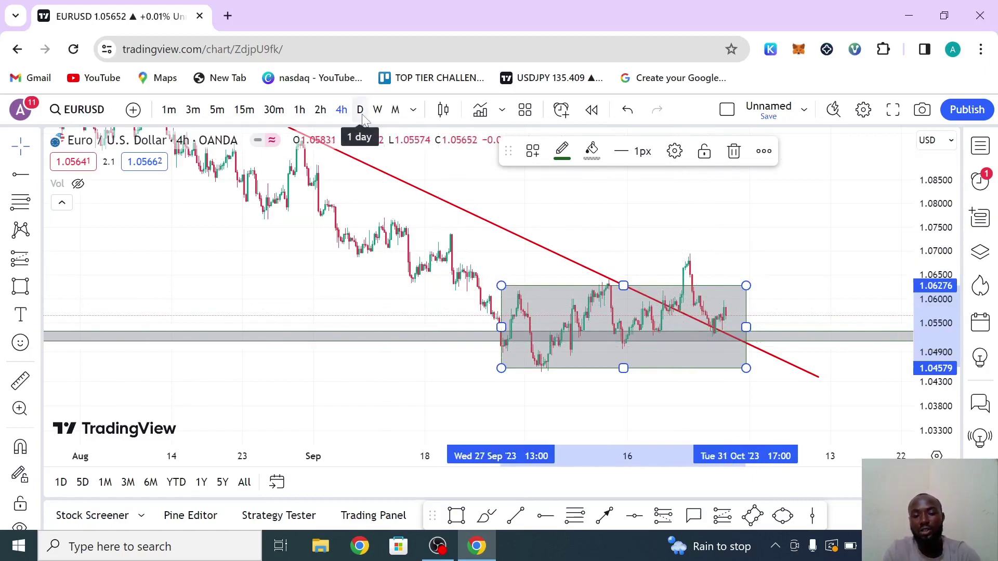
Load the AUDUSD chart from the watchlist and hide the watchlist again
left_click(979, 147)
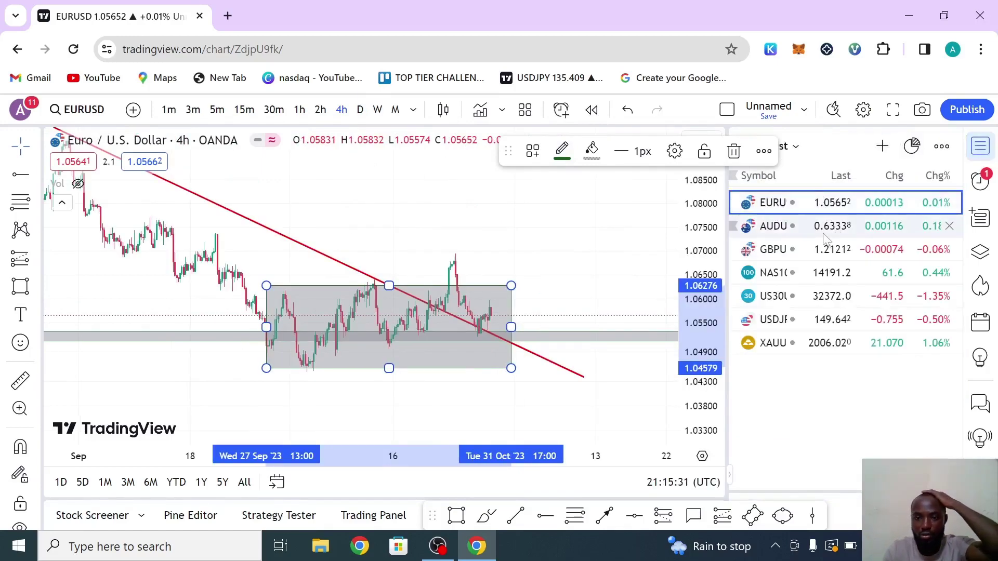
left_click(814, 234)
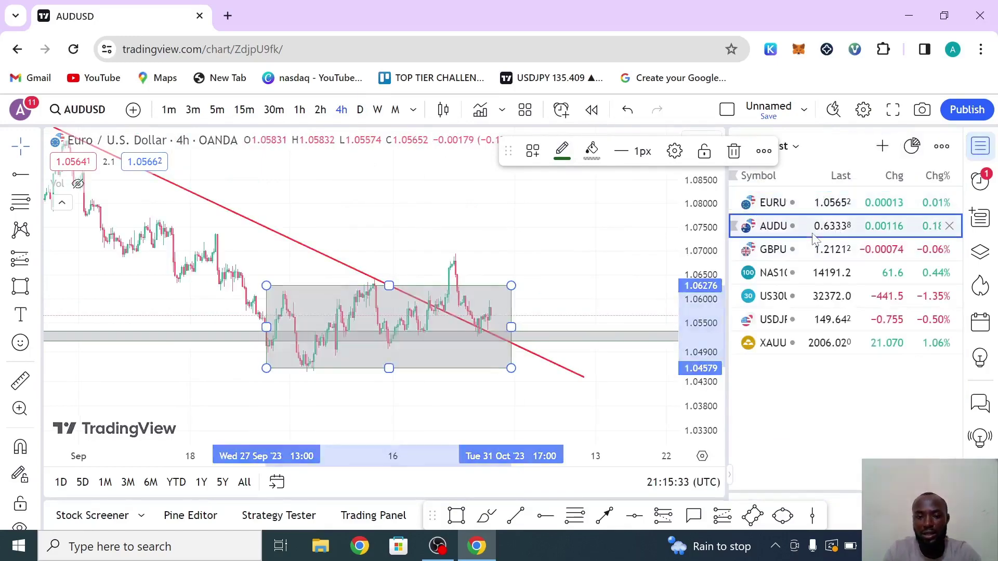
left_click(988, 154)
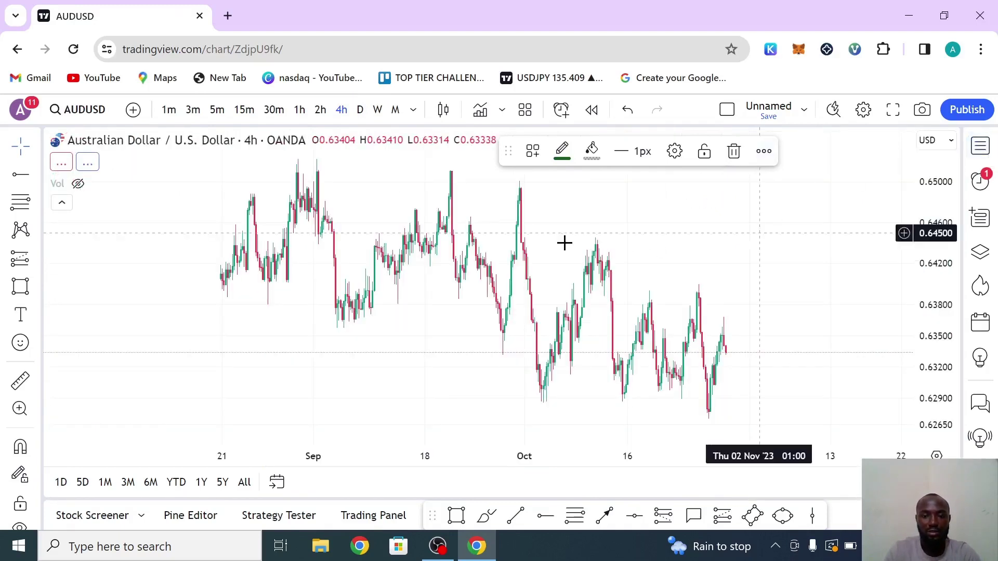
On the weekly timeframe of AUDUSD, remove the 0.63562 horizontal line and the short red trend line at the latest candles
left_click(380, 113)
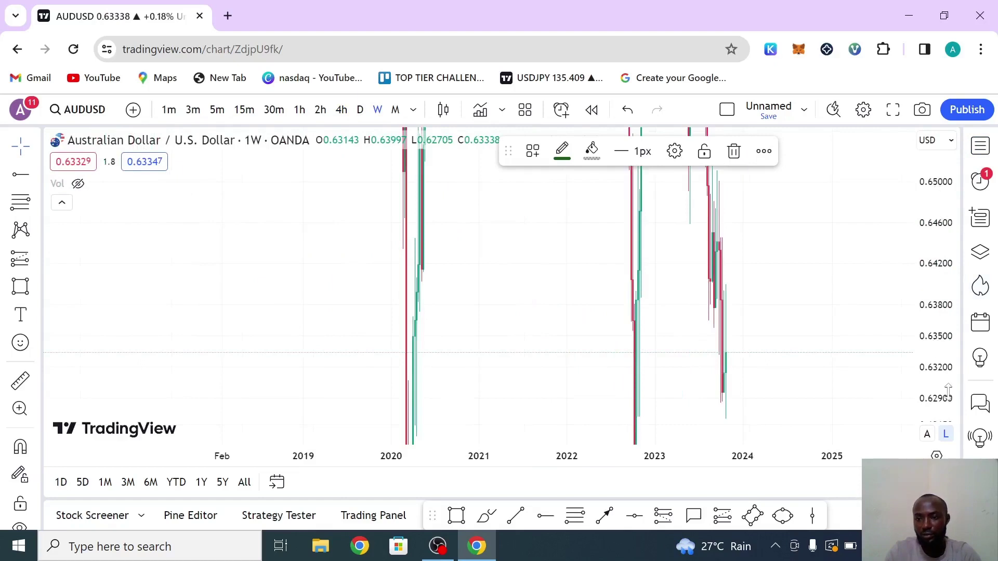
mouse_move(948, 391)
left_mouse_down()
mouse_move(951, 251)
mouse_move(942, 270)
mouse_move(936, 254)
mouse_move(940, 373)
left_mouse_up()
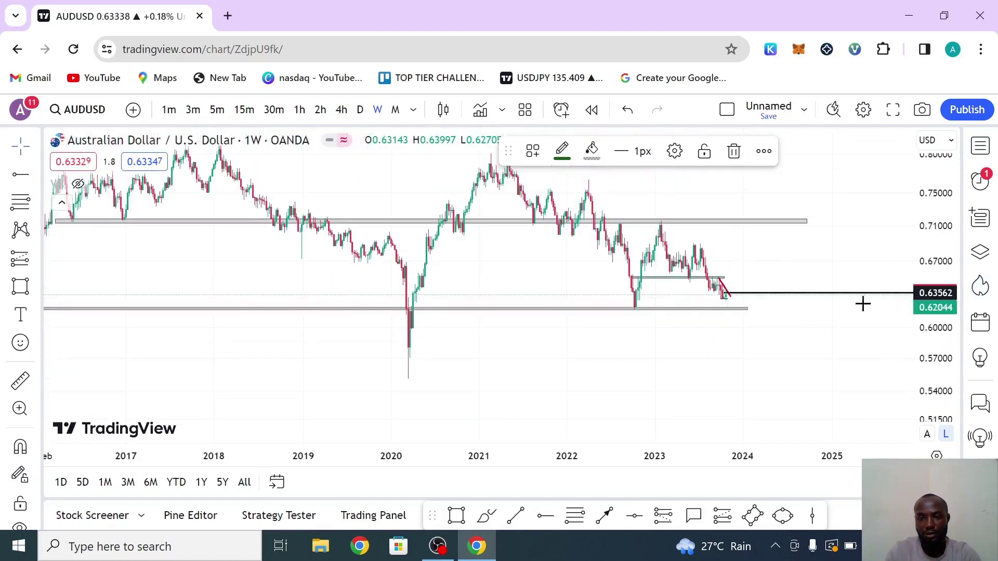
left_click_drag(781, 286, 732, 299)
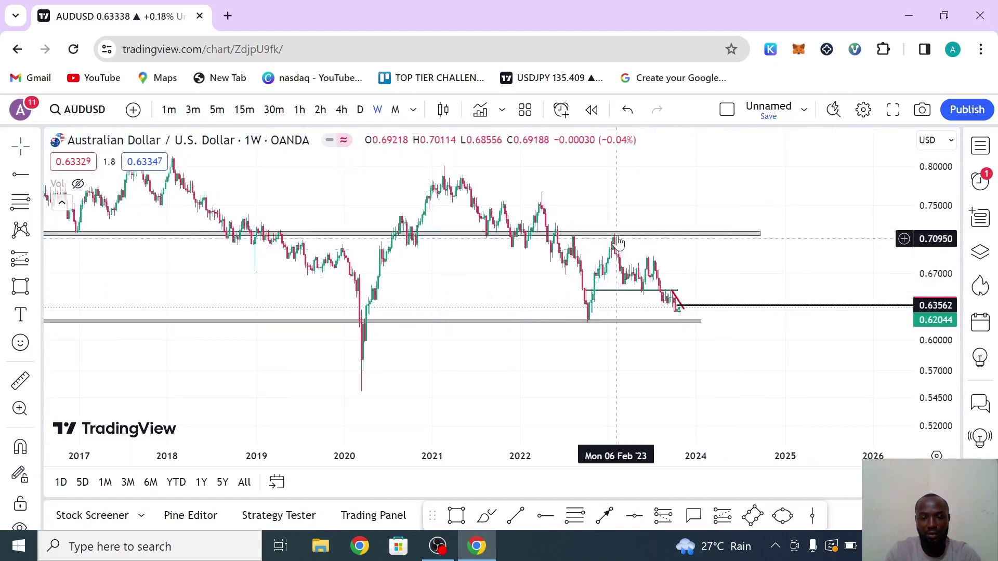
key("ctrl+z")
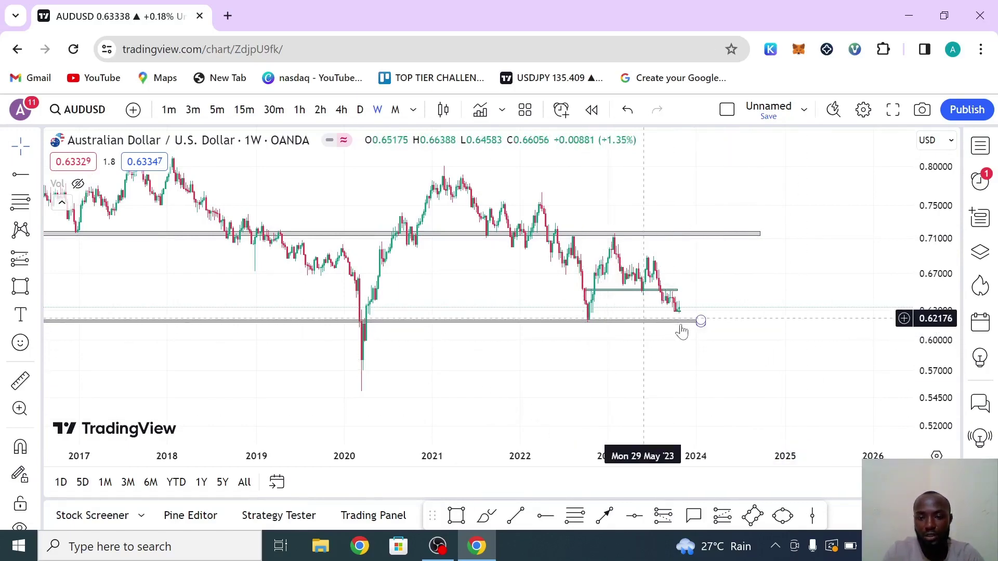
Examine how AUDUSD trades between its support and resistance zones on the weekly timeframe and on the daily timeframe
left_click_drag(931, 385, 941, 295)
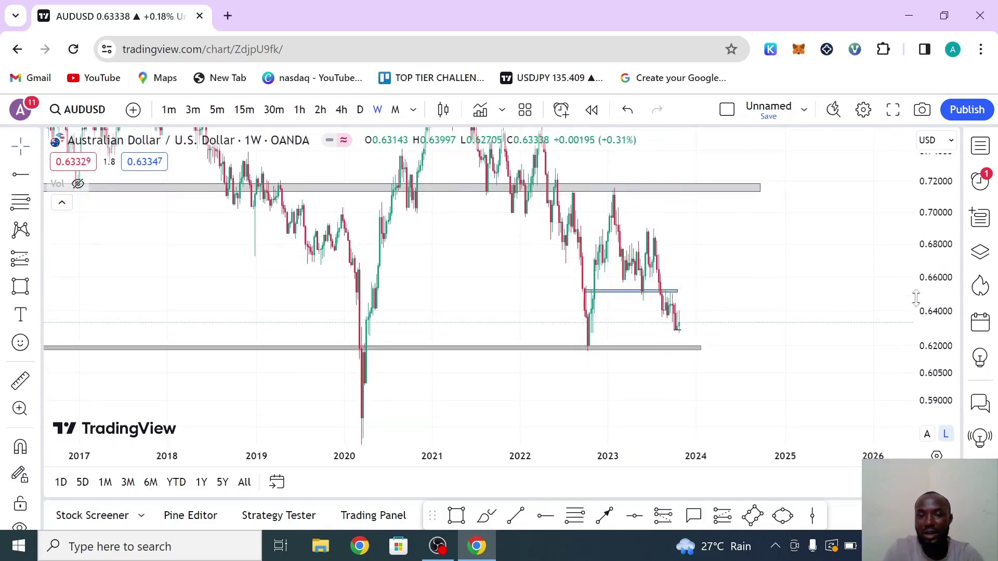
left_click_drag(913, 297, 918, 346)
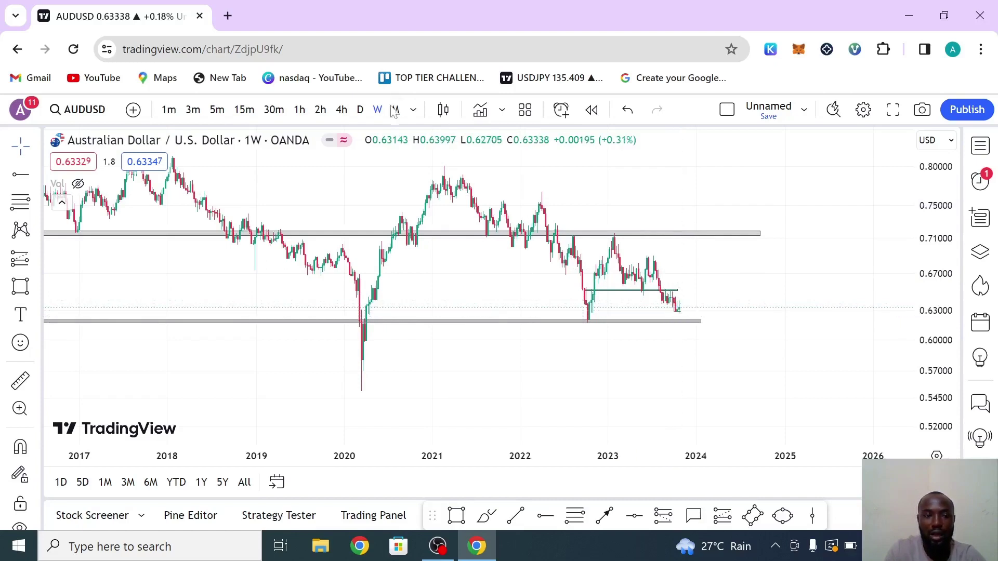
left_click(361, 111)
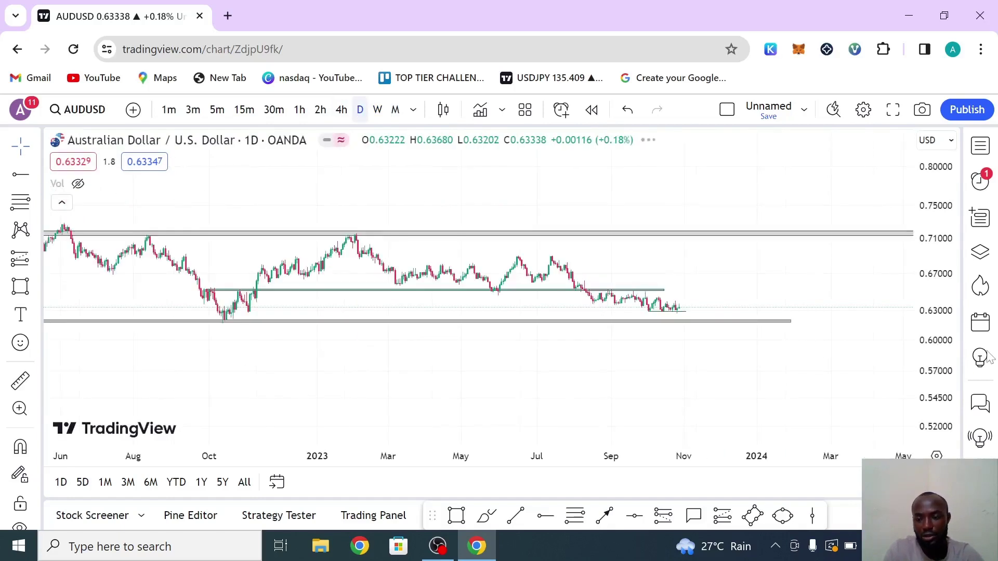
left_click_drag(938, 335, 941, 250)
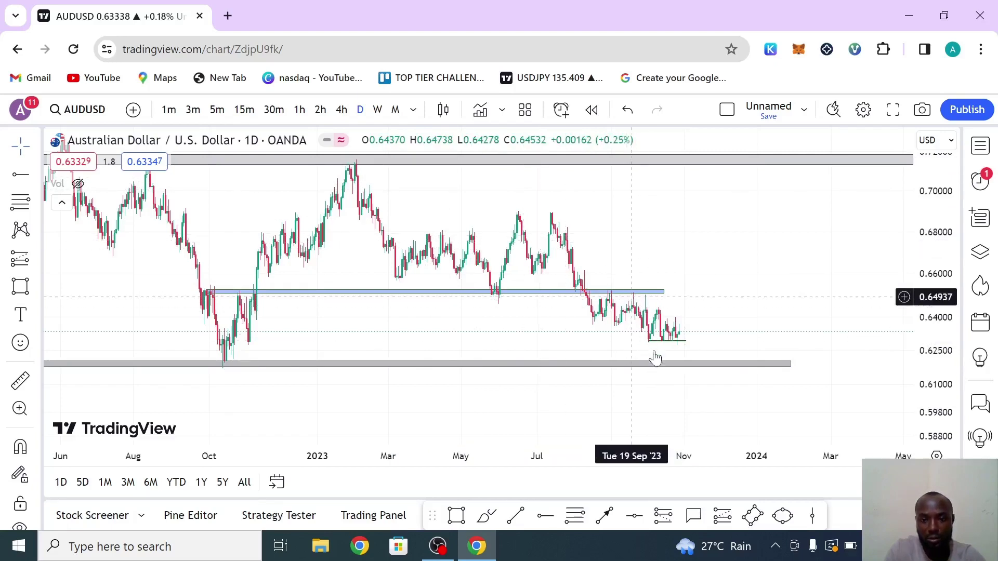
left_click(667, 341)
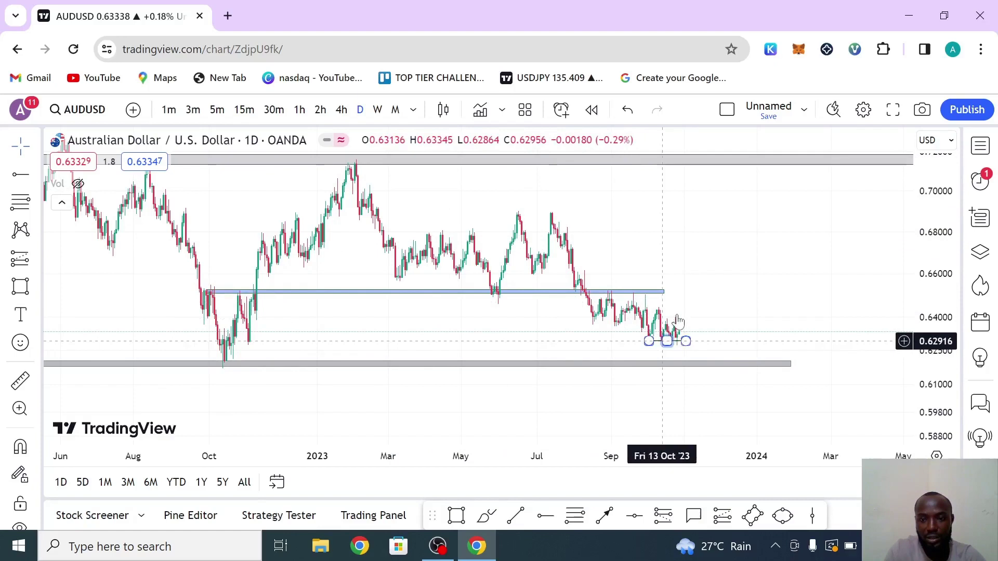
left_click(691, 358)
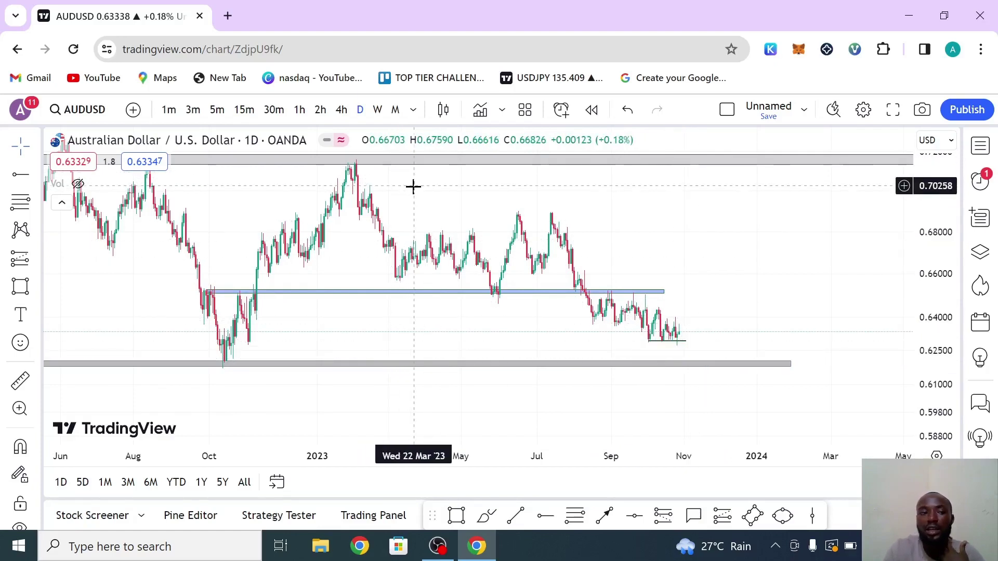
Switch AUDUSD to the 4-hour timeframe and examine recent price action between the blue resistance zone and the support line at the October lows
left_click(341, 114)
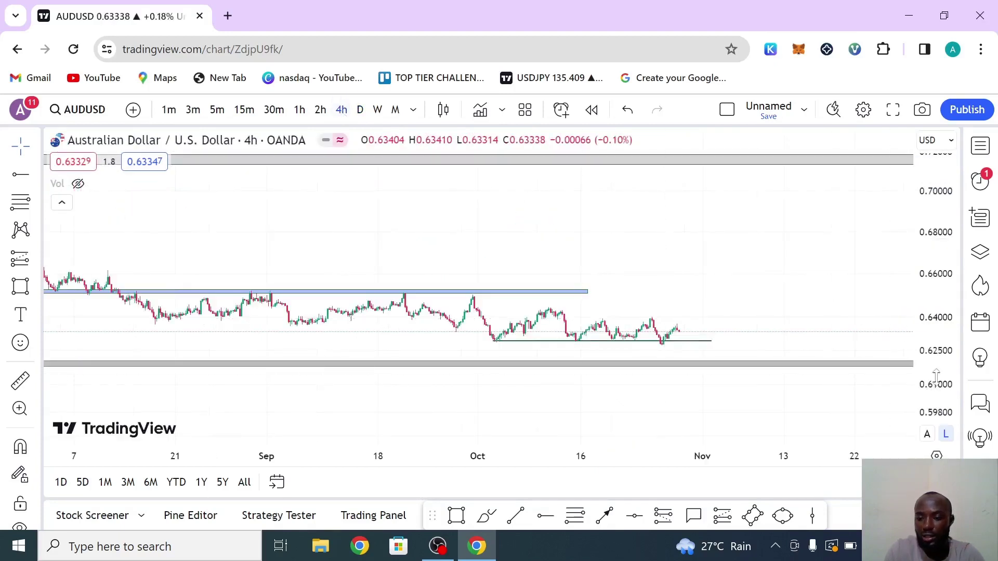
left_click_drag(938, 246, 940, 221)
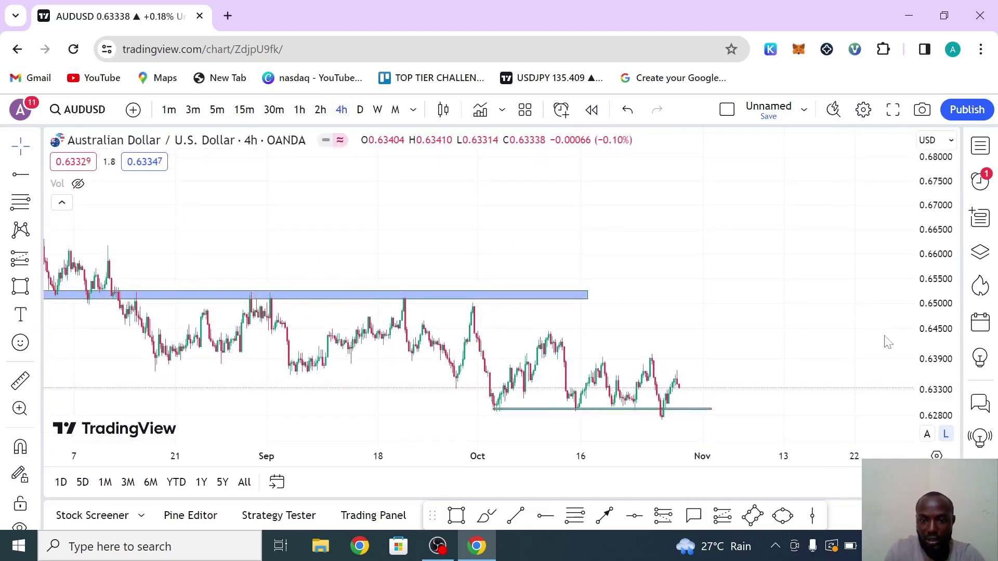
left_click_drag(844, 223, 844, 187)
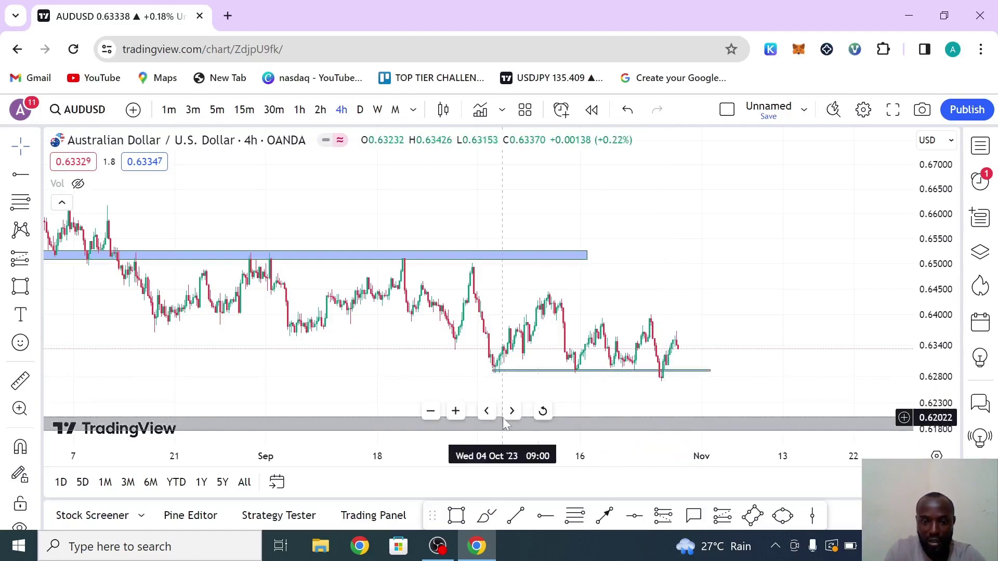
left_click(456, 411)
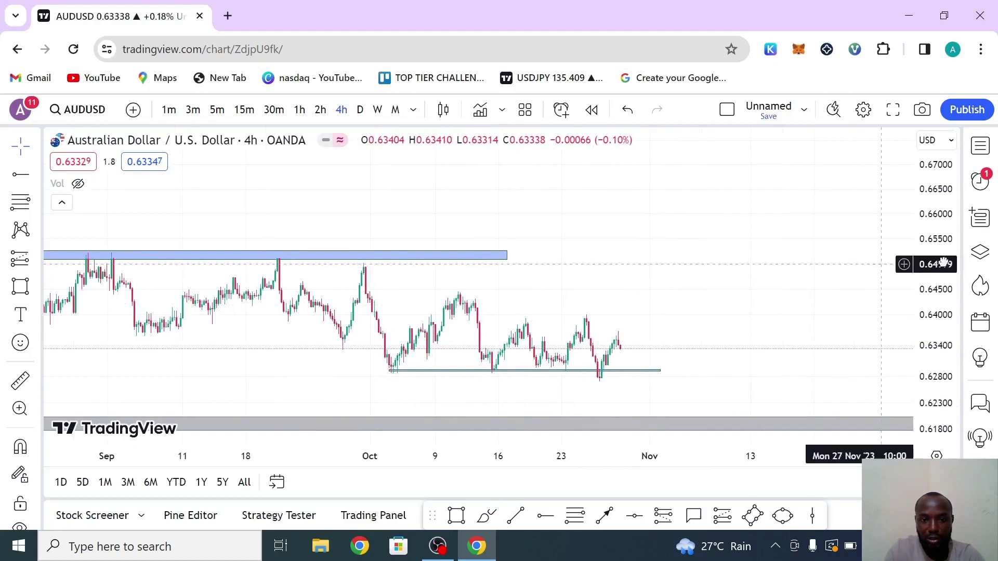
scroll(945, 261, "left", 5)
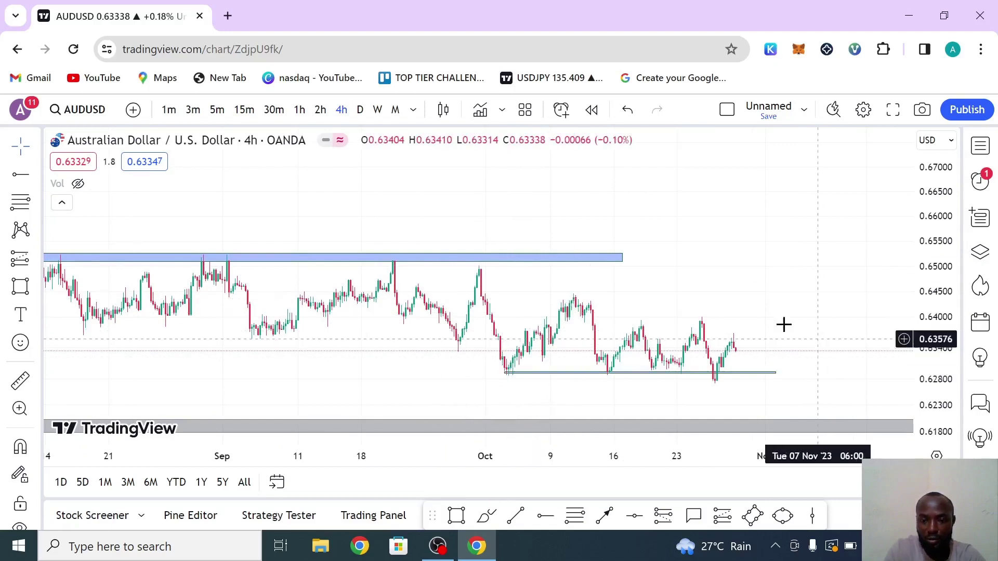
left_click_drag(782, 322, 725, 303)
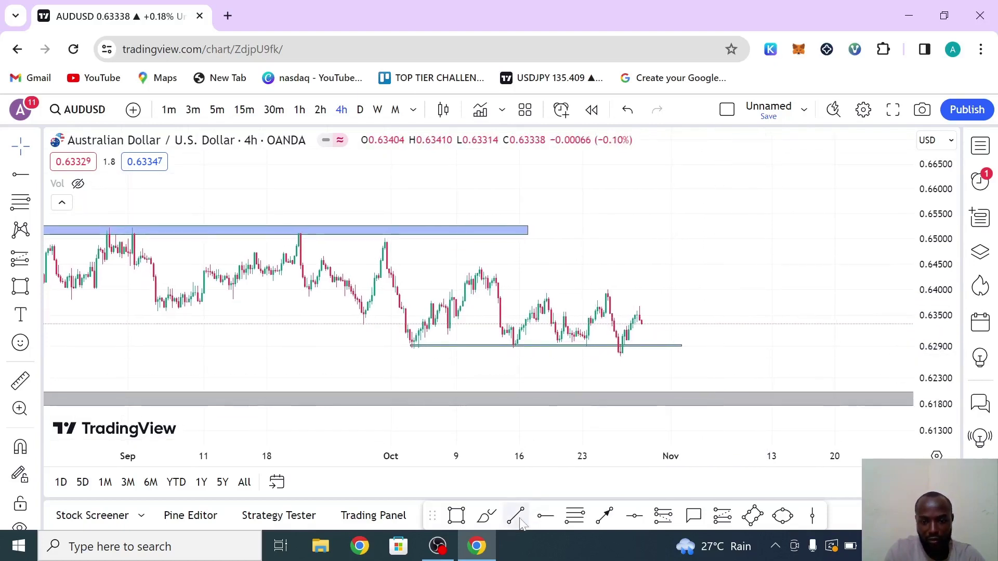
left_click(383, 238)
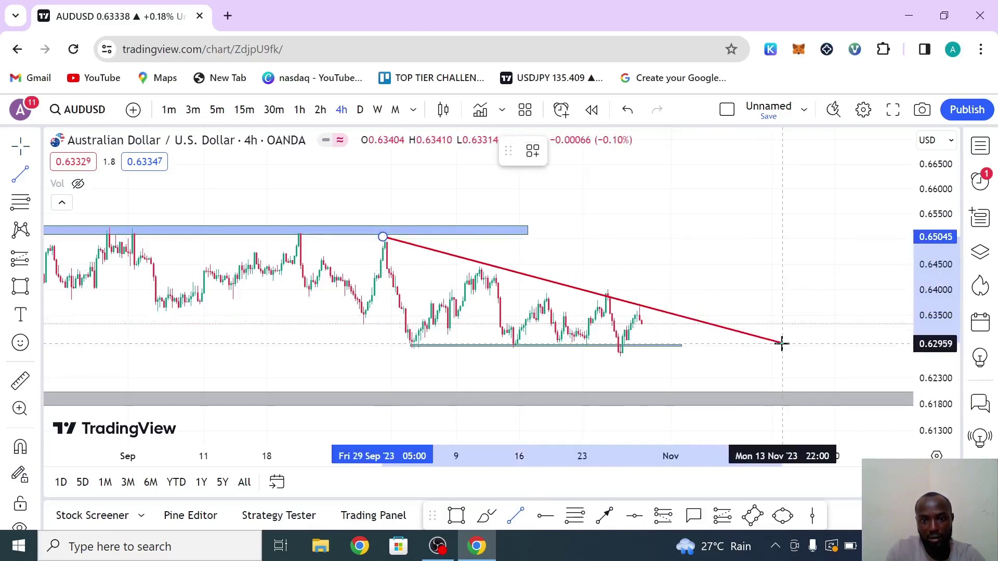
left_click(654, 277)
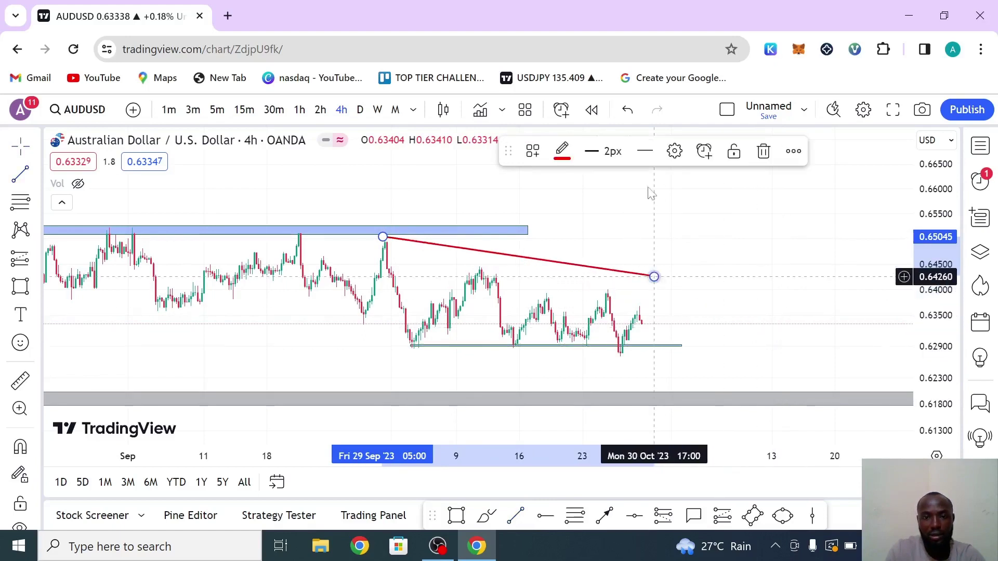
left_click(763, 152)
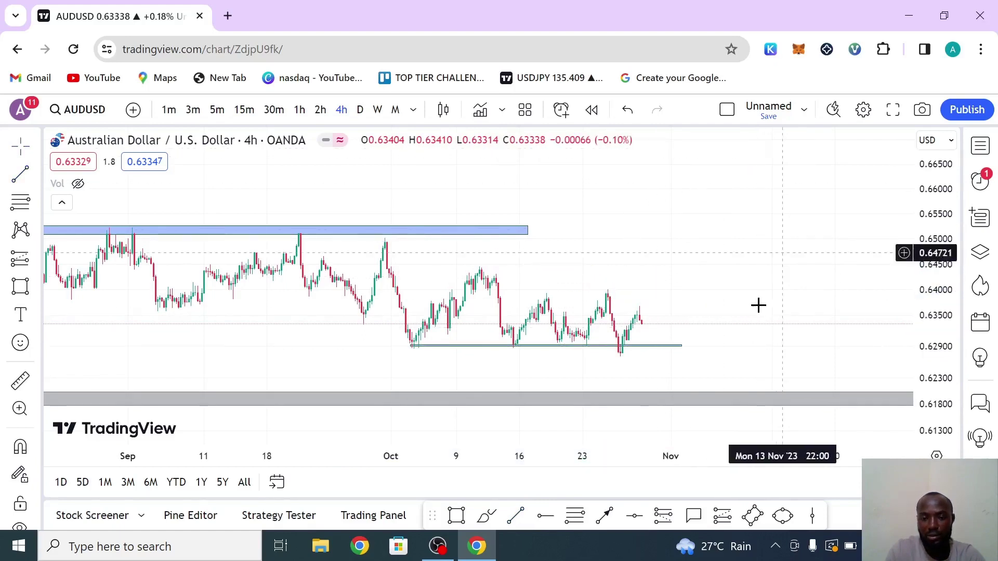
Place a horizontal line at about 0.63652 on the 4-hour chart, along the mid-September lows and the latest highs
left_click_drag(716, 285, 707, 261)
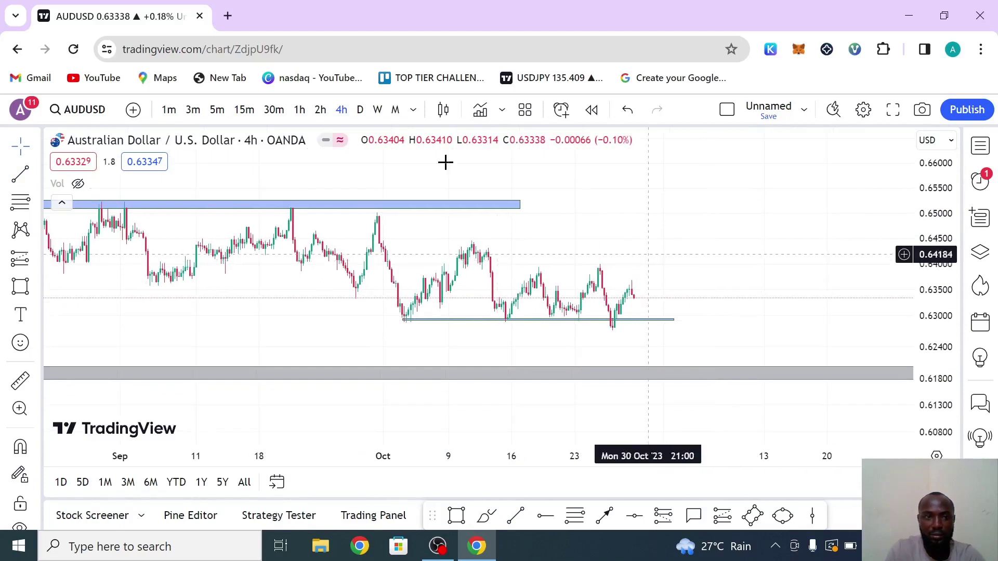
mouse_move(497, 426)
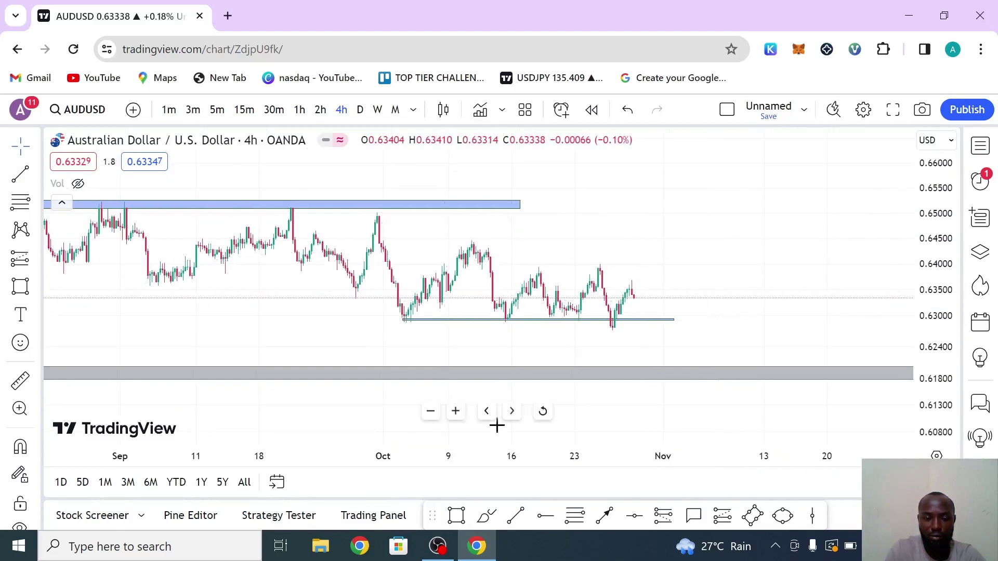
left_click(455, 412)
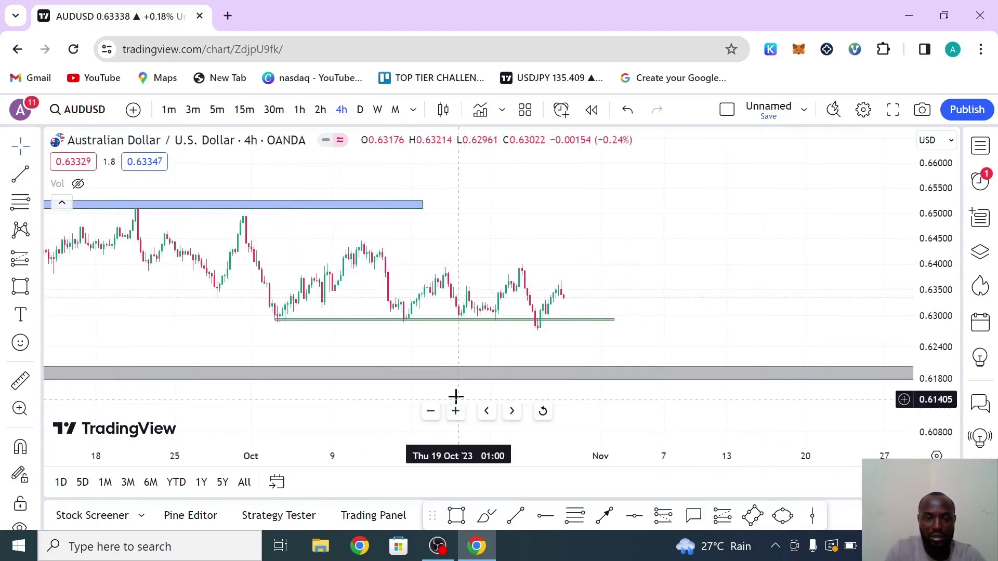
left_click(430, 412)
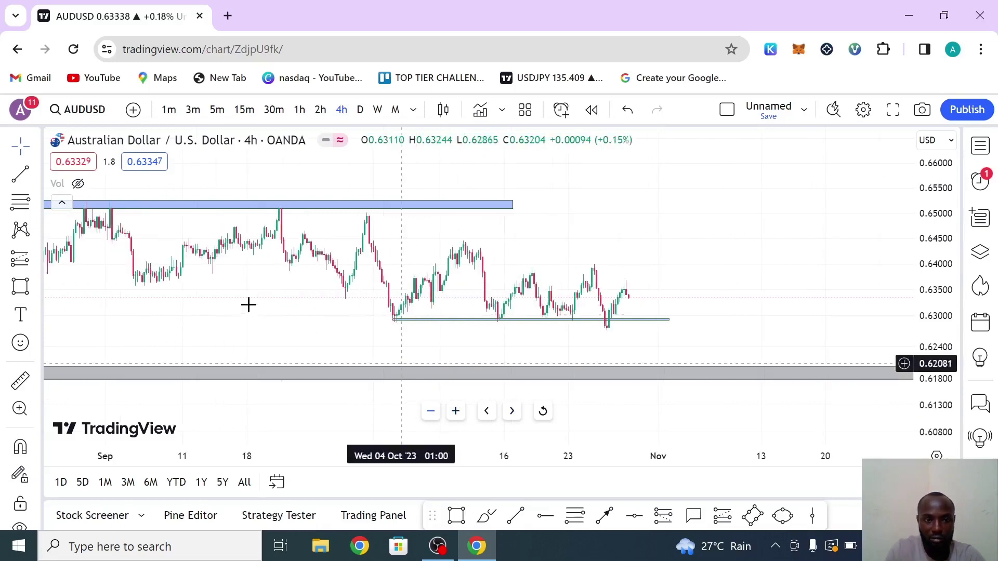
left_click_drag(249, 305, 560, 331)
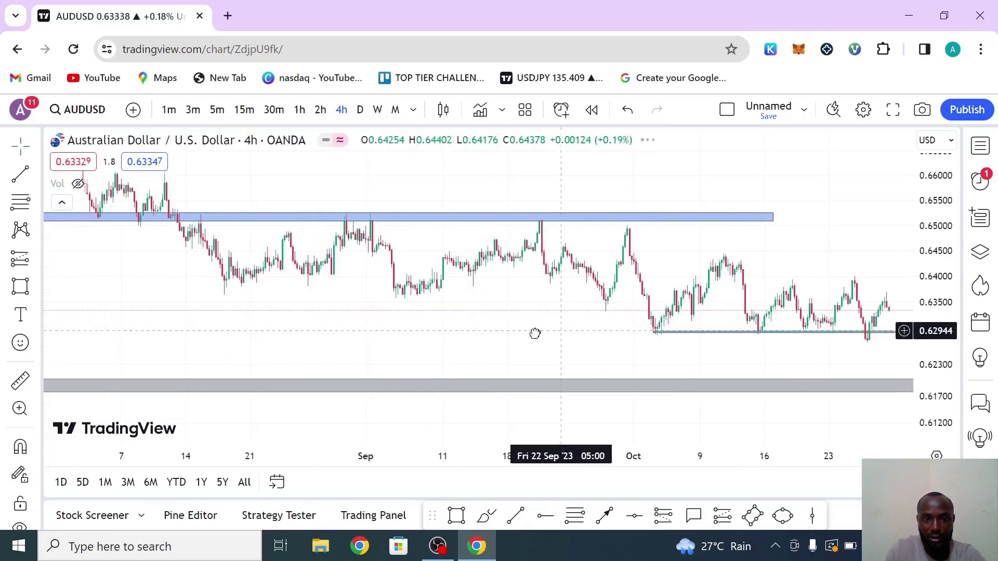
left_click_drag(472, 331, 383, 333)
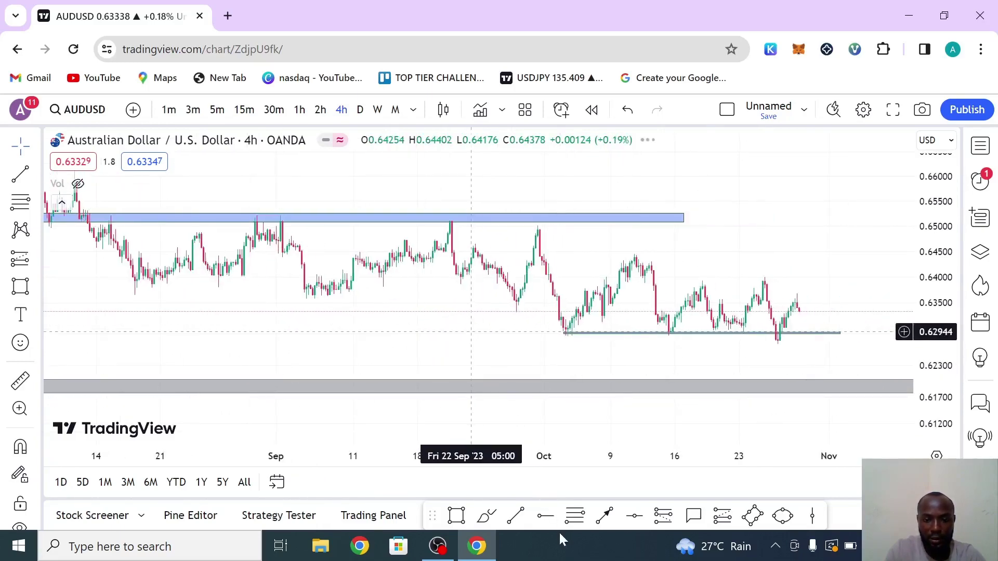
left_click(633, 520)
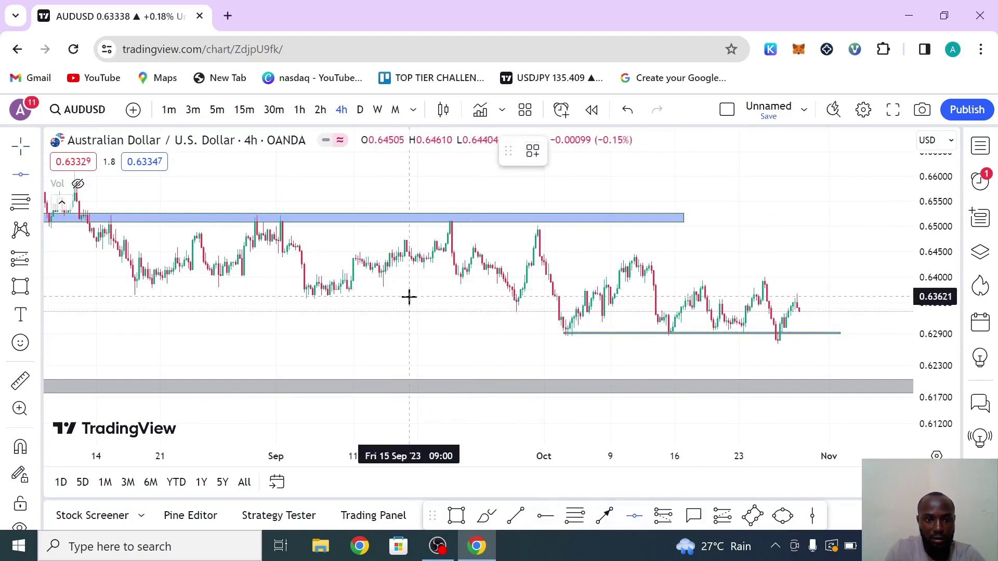
left_click(409, 295)
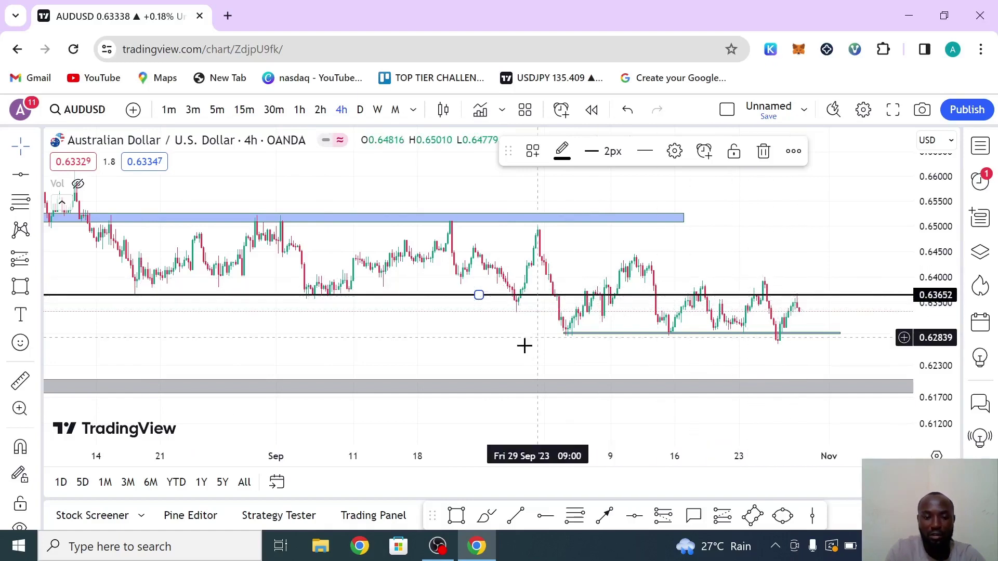
Draw a Fibonacci retracement over the latest 4-hour down-leg, from the 25 October high at 0.63990 to the low at 0.62709
left_click(455, 411)
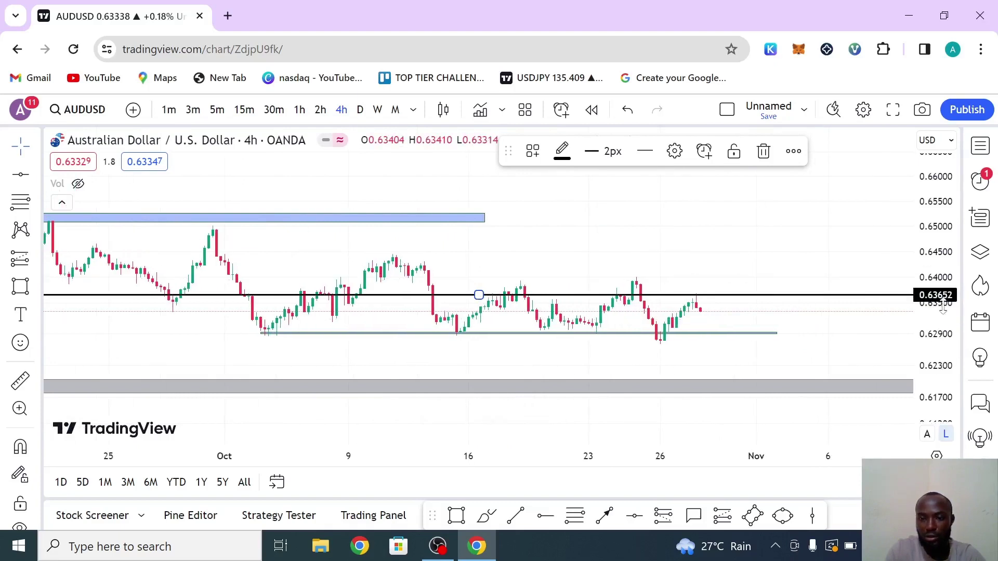
left_click_drag(943, 307, 943, 263)
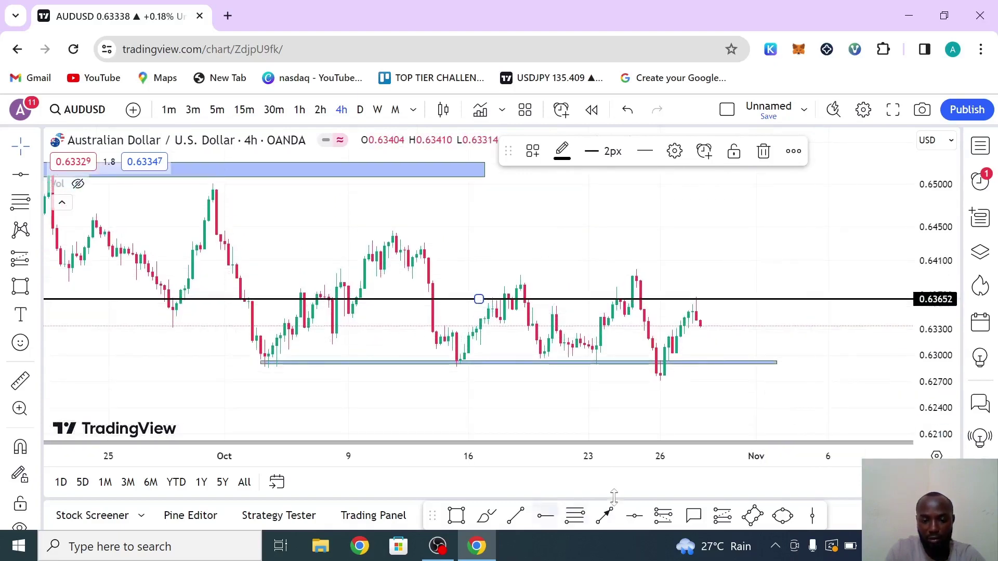
left_click(576, 522)
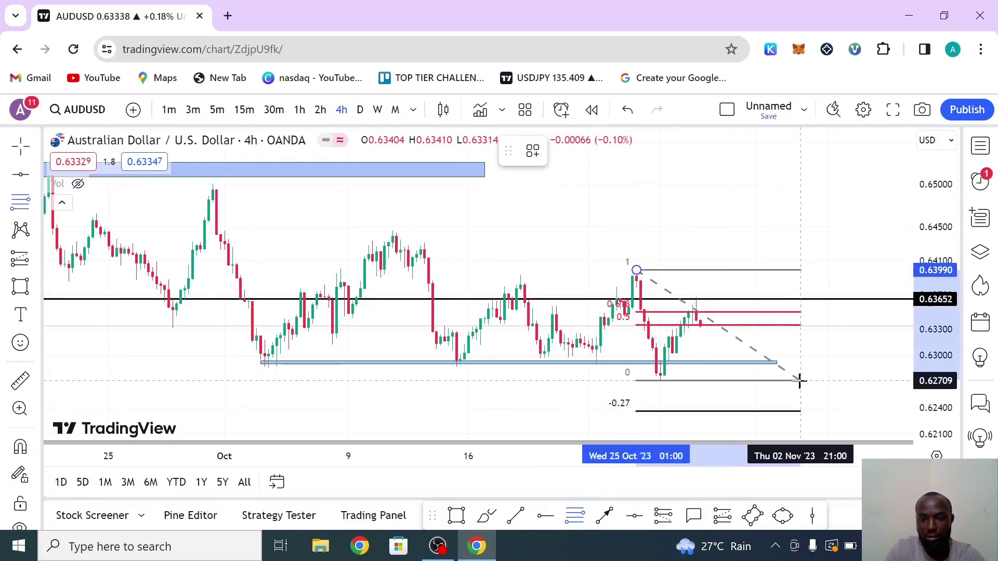
left_click(692, 339)
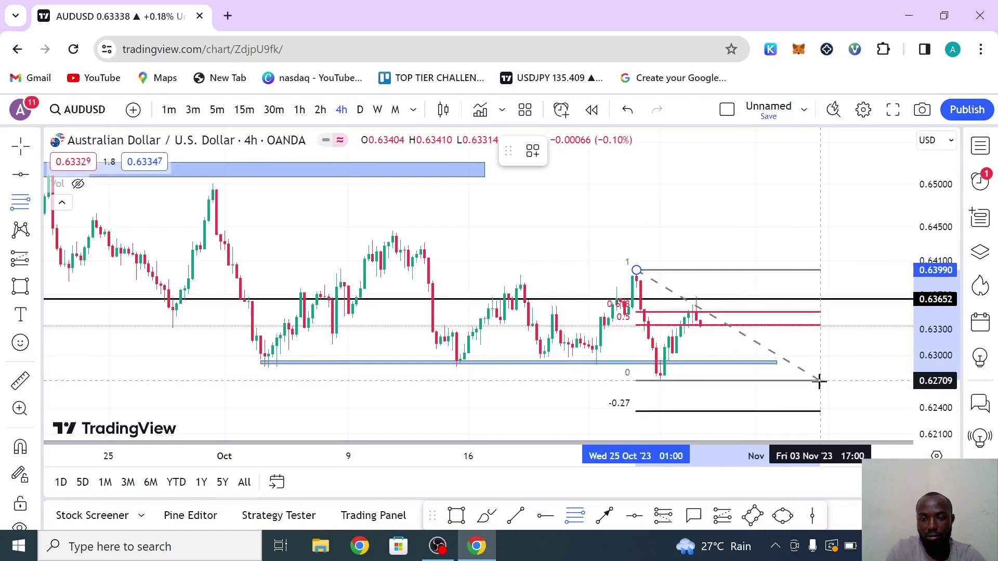
left_click(820, 380)
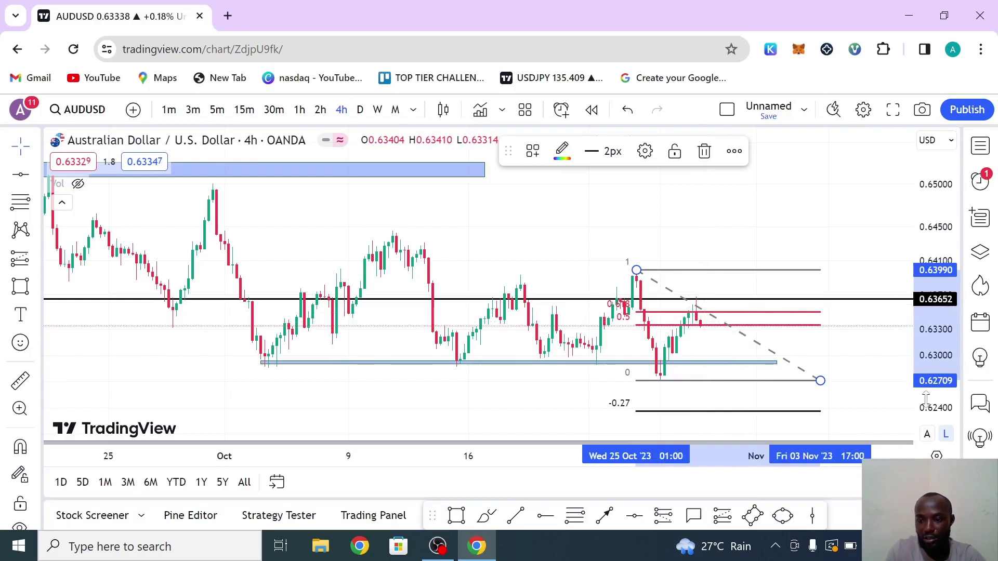
On the 1-hour timeframe, draw a rising trend line under the latest rally, from about 0.62651 on 26 October to about 0.63698 on 30 October
left_click_drag(936, 347, 933, 304)
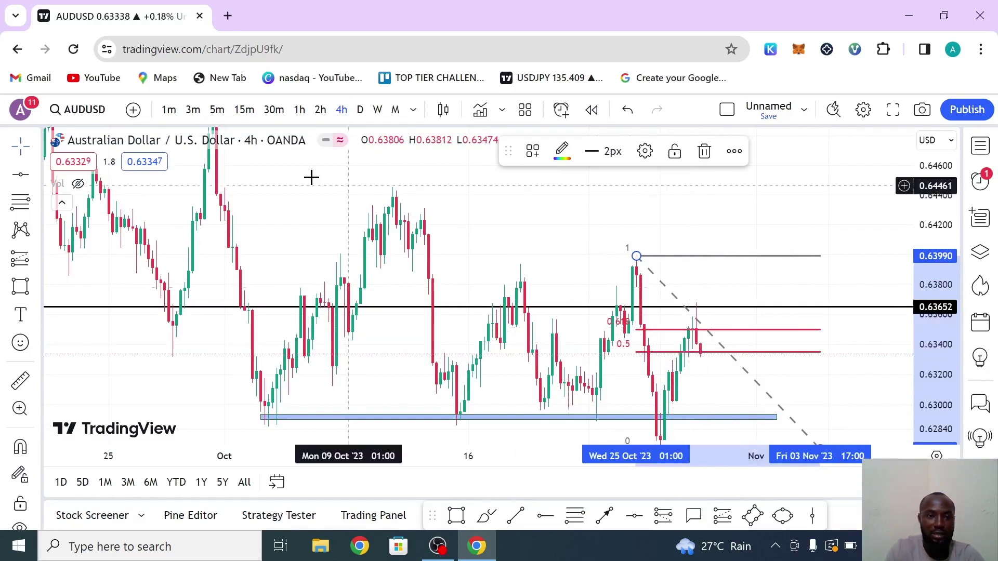
left_click(319, 110)
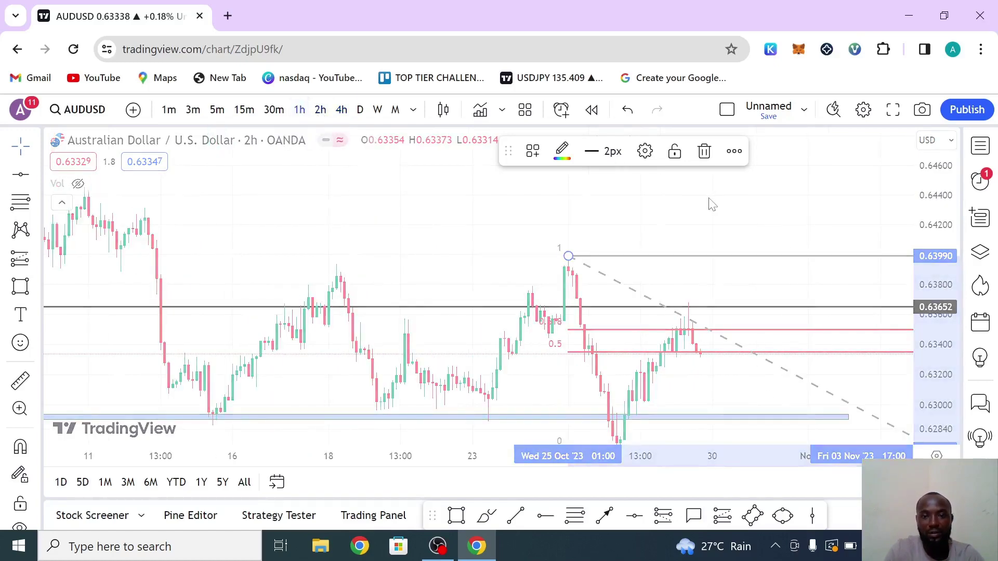
left_click(722, 190)
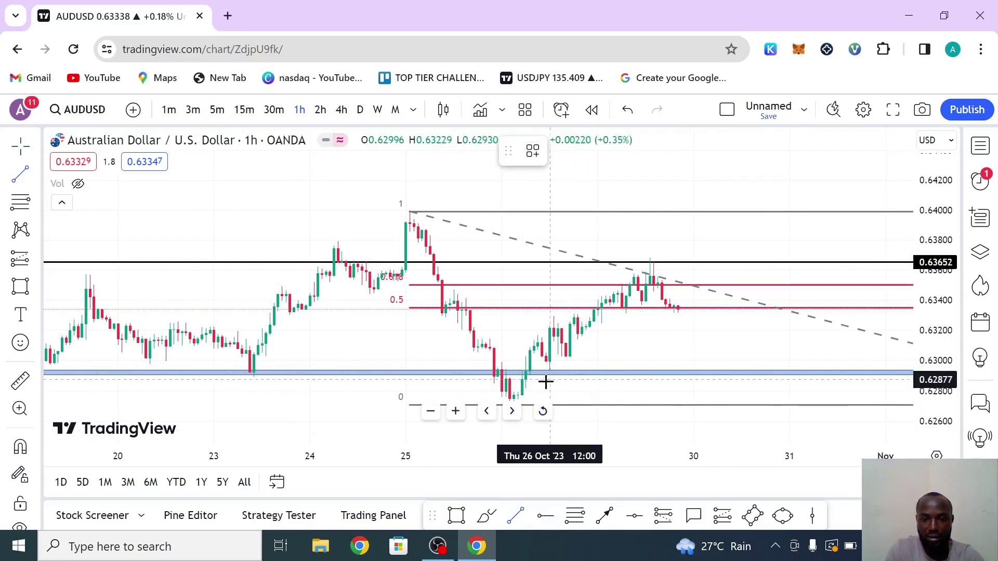
left_click(526, 391)
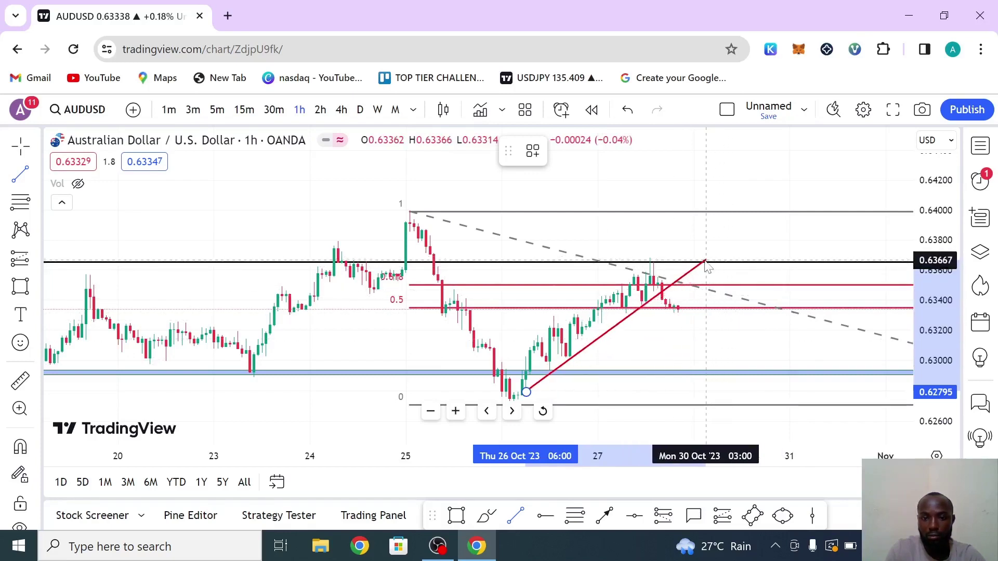
left_click(705, 261)
left_click_drag(701, 267, 700, 231)
left_click(700, 229)
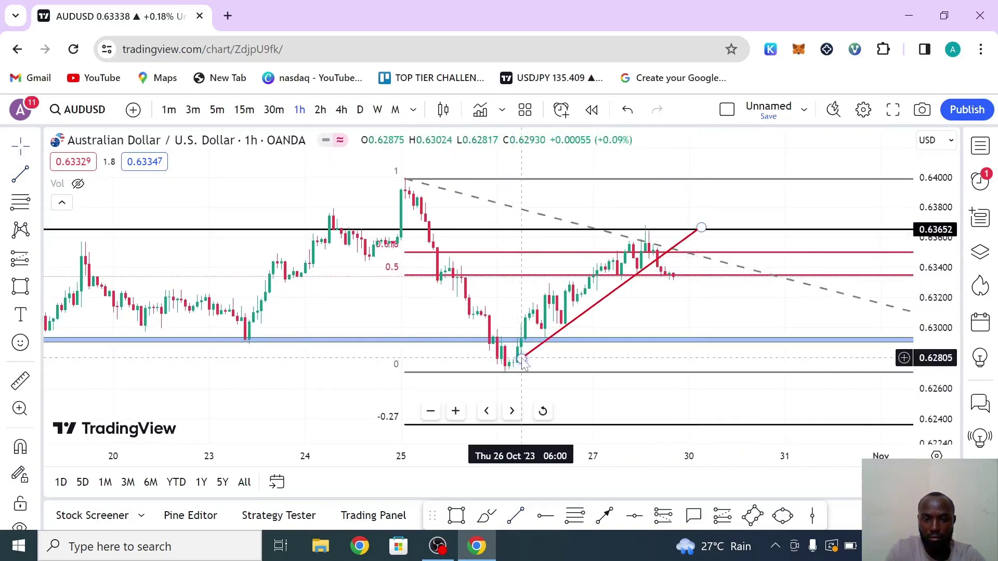
left_click_drag(521, 361, 497, 381)
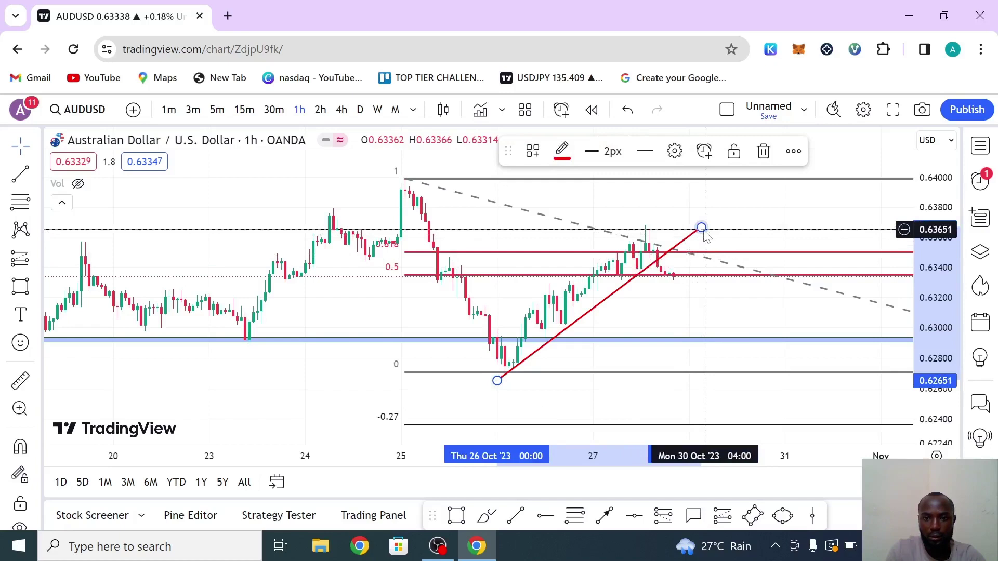
left_click_drag(697, 231, 706, 226)
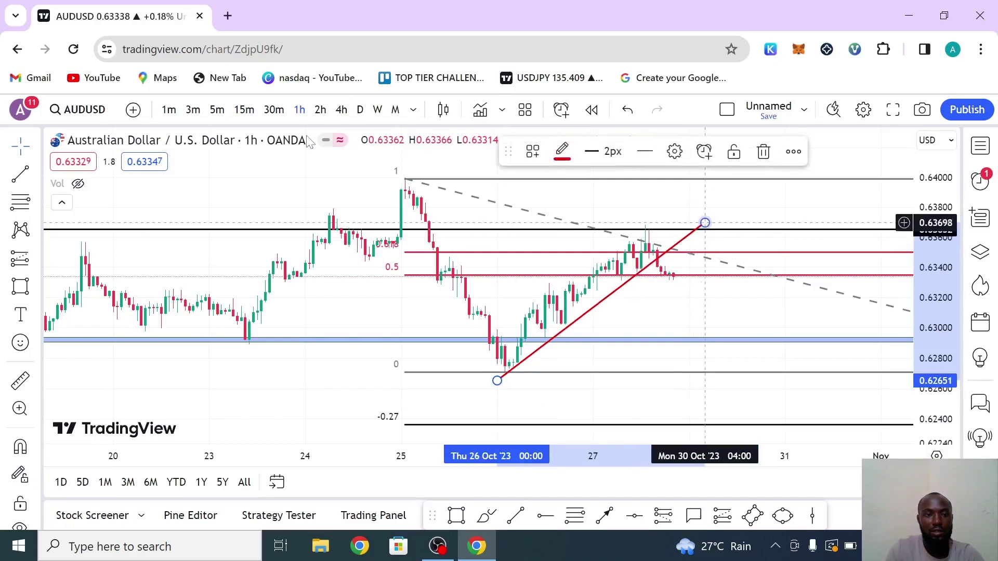
On the 30-minute timeframe, place a short position with entry 0.63433, stop 0.63838 and target 0.62605, and return to the 4-hour timeframe
left_click(274, 111)
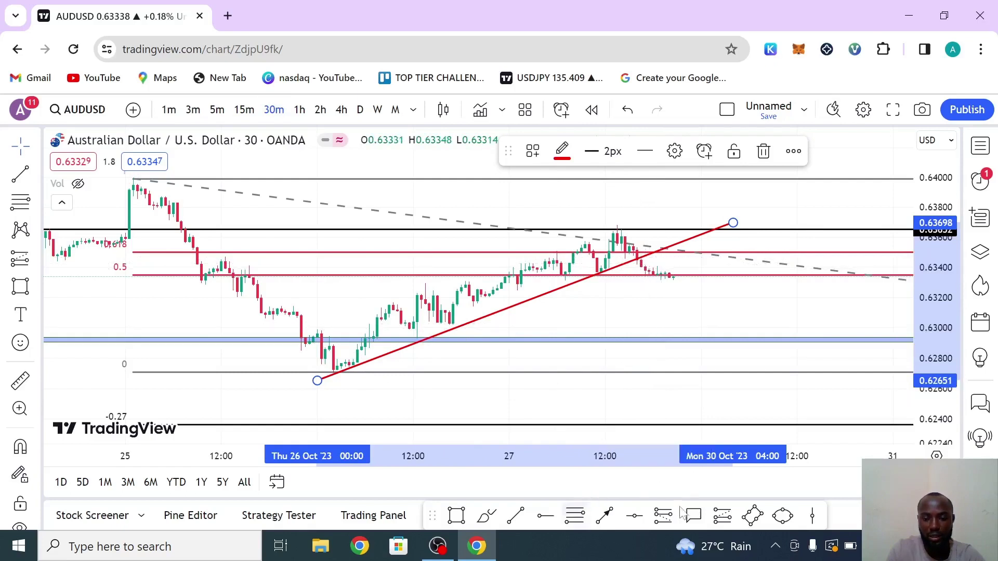
left_click(656, 313)
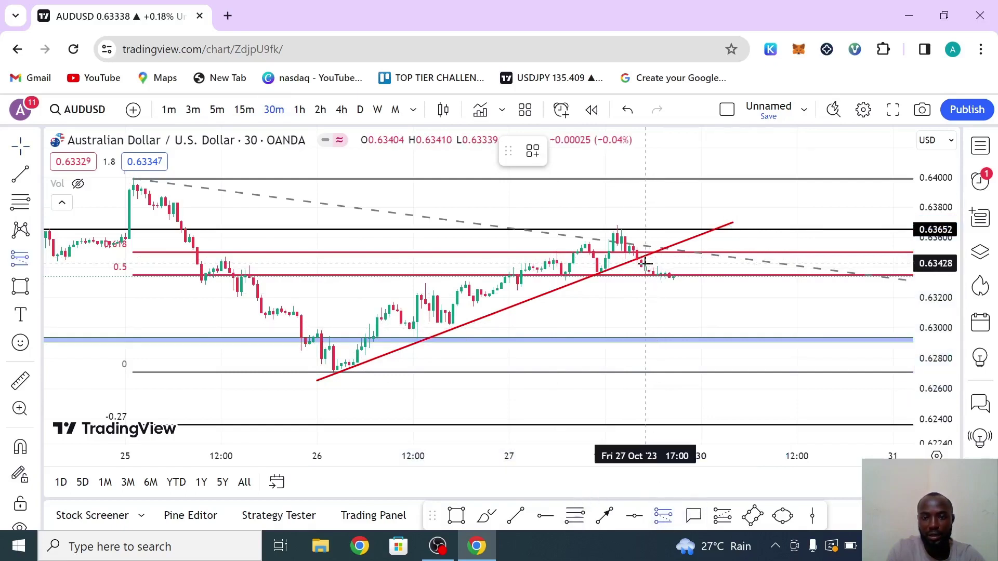
left_click(644, 262)
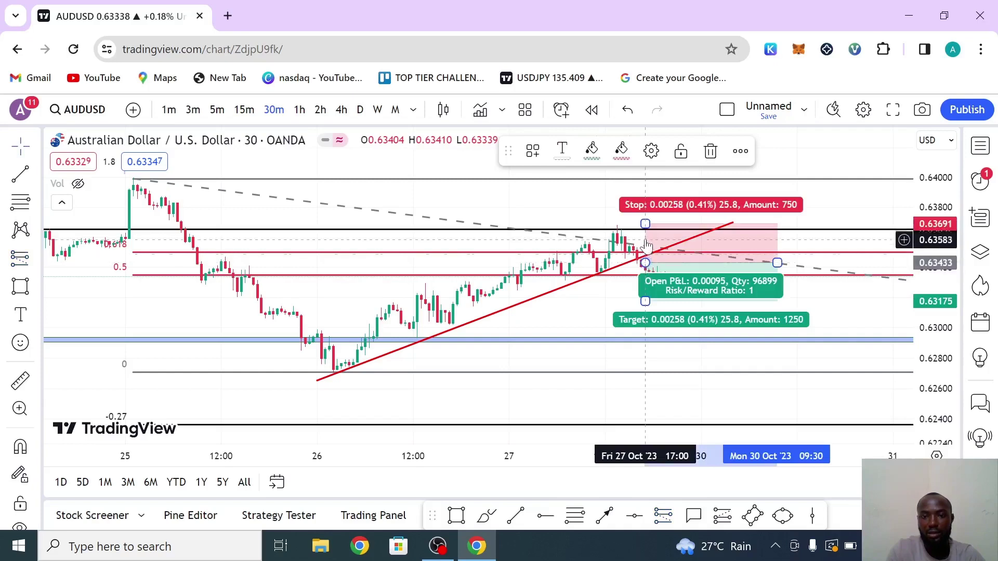
left_click_drag(645, 222, 645, 202)
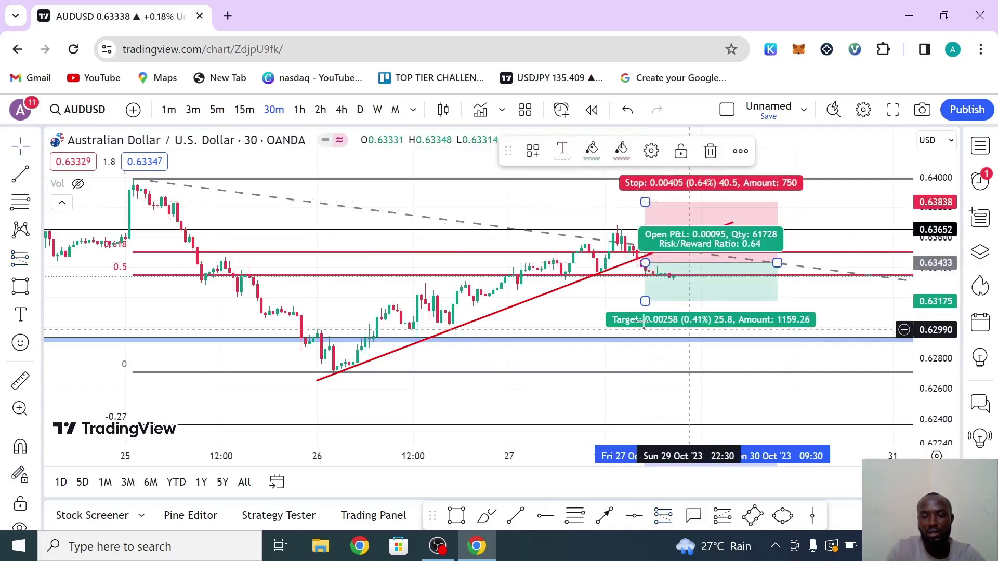
left_click_drag(645, 301, 645, 388)
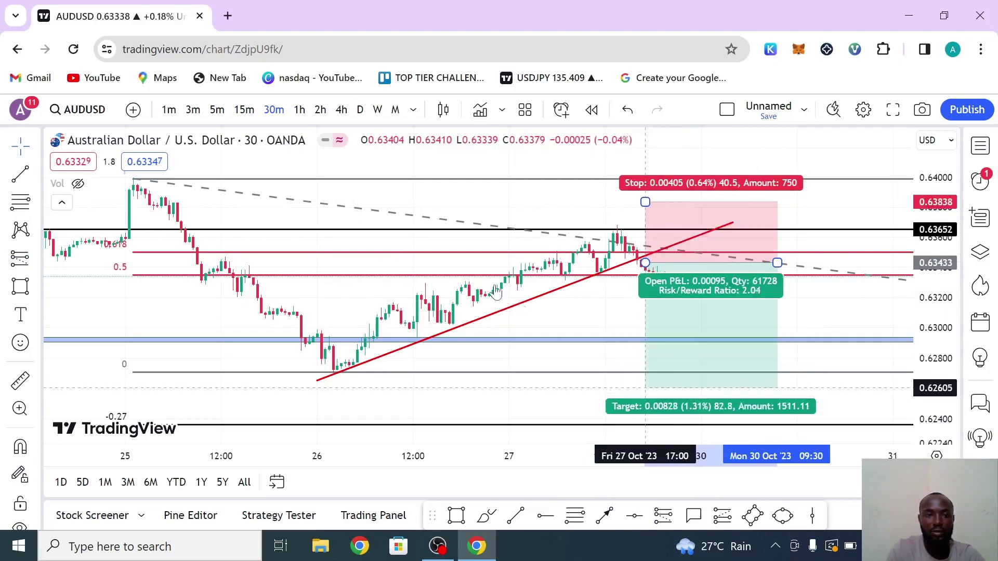
left_click(342, 110)
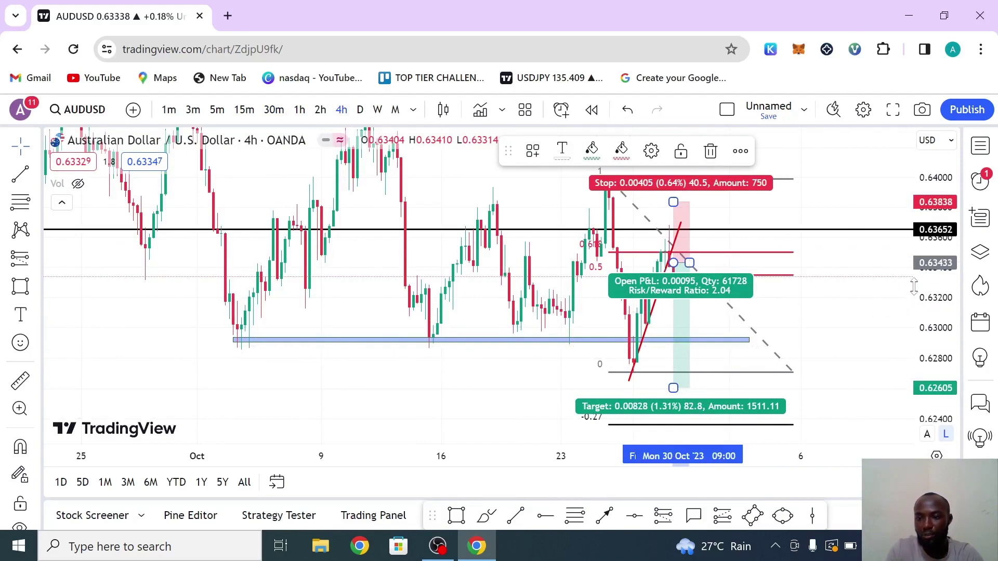
Extend the short position's target on the 4-hour chart down to 0.61996, inside the grey support zone
left_click_drag(935, 262, 810, 344)
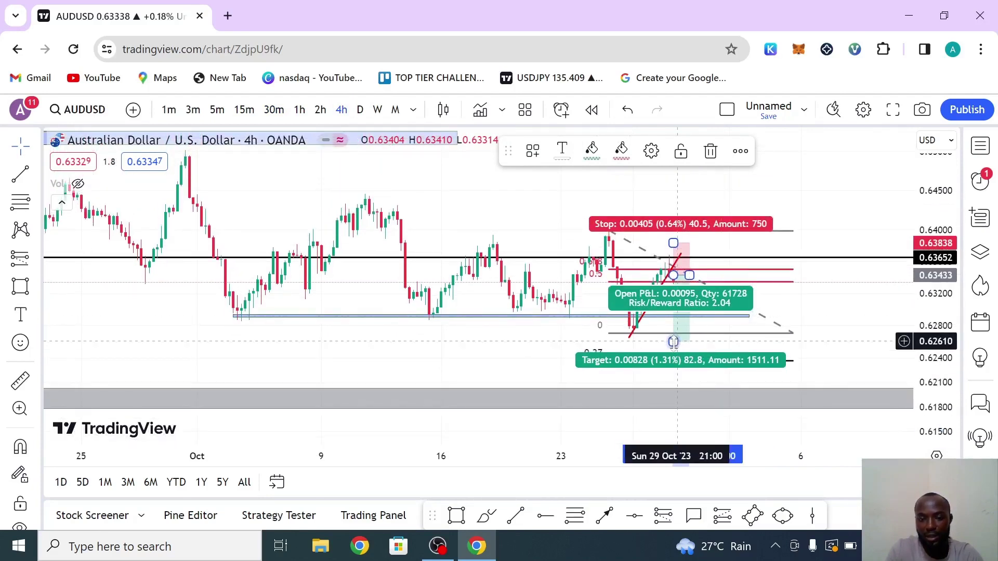
left_click_drag(673, 342, 691, 390)
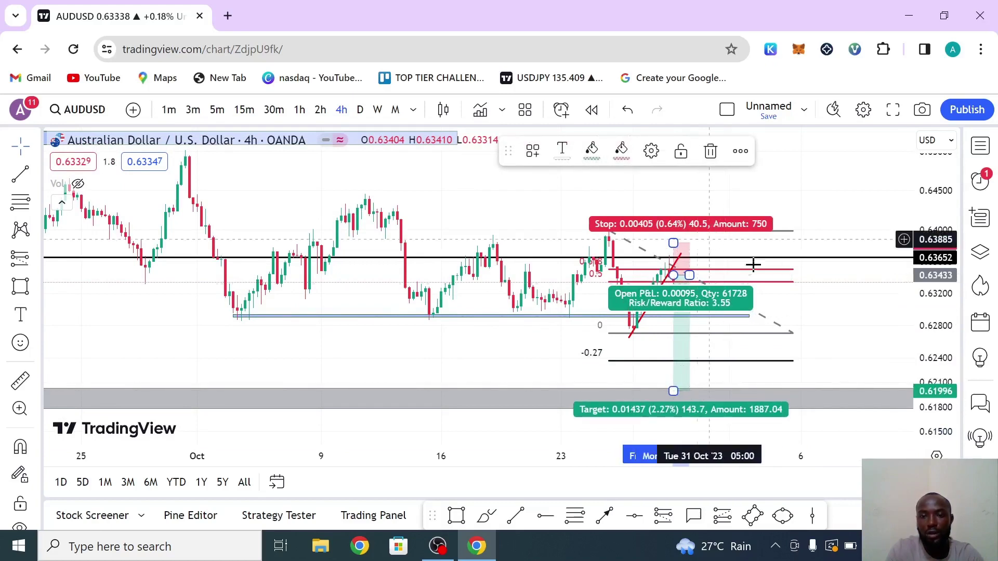
left_click(869, 331)
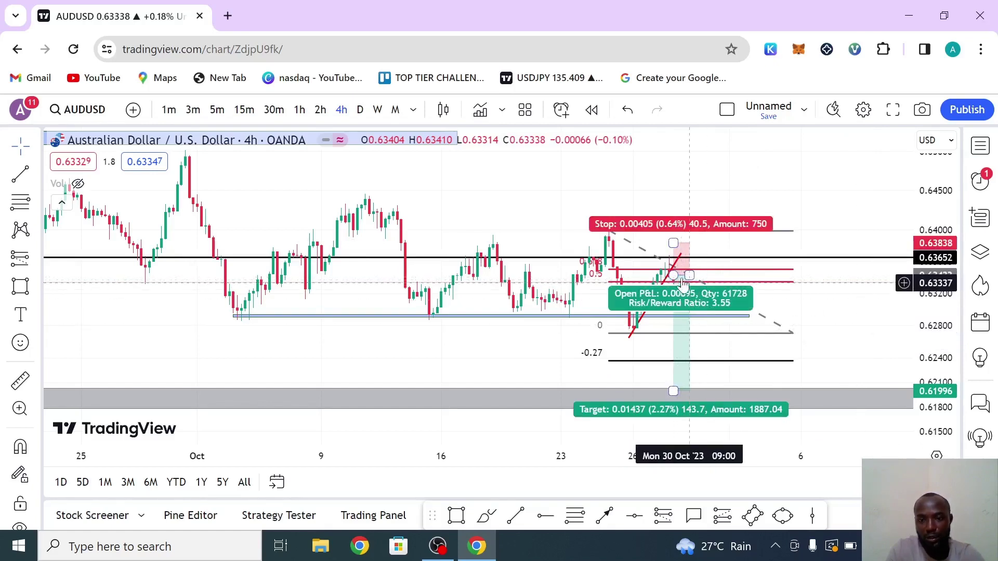
Delete the Fibonacci retracement drawn over the latest down-leg on the 4-hour AUDUSD chart
left_click(754, 281)
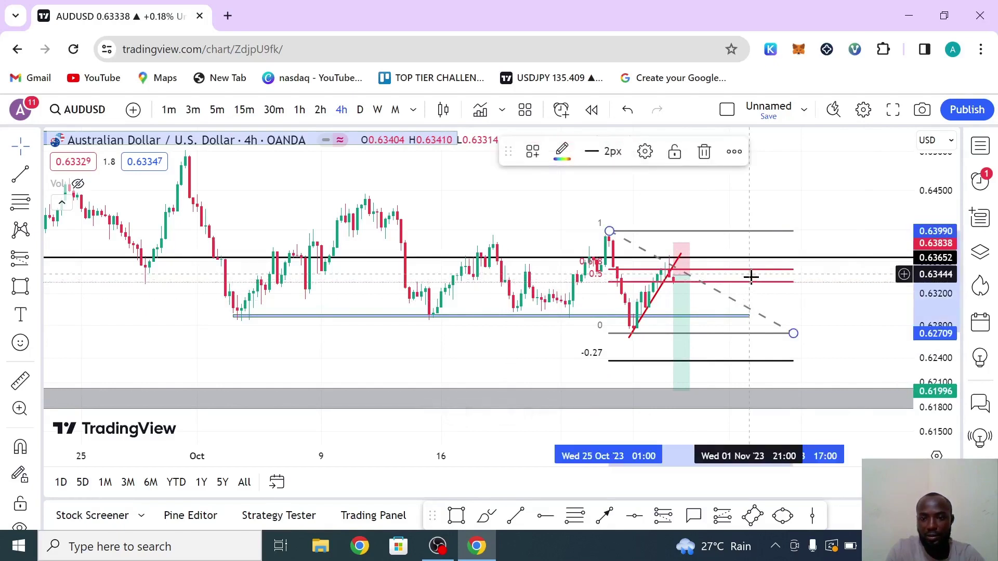
left_click(702, 151)
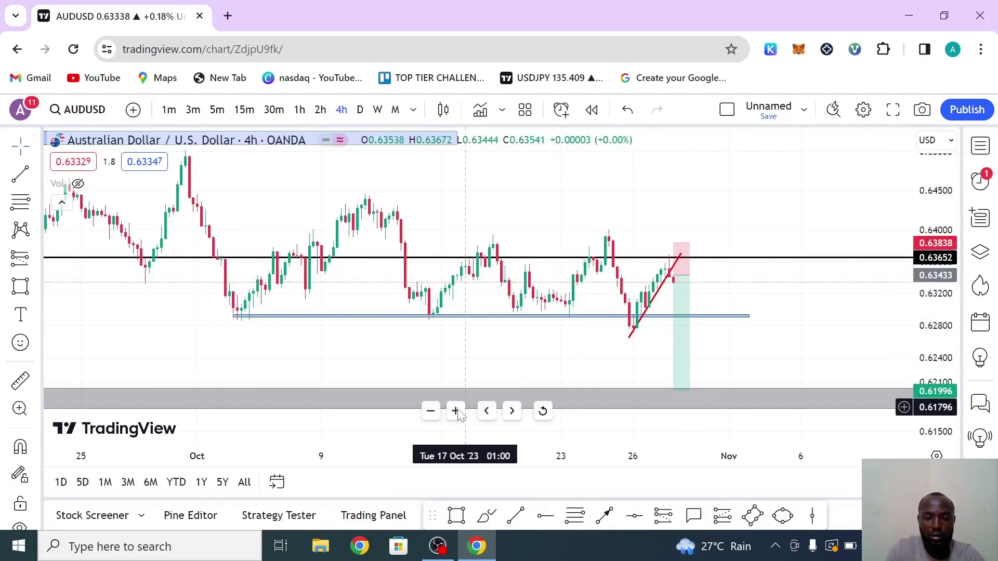
left_click(455, 411)
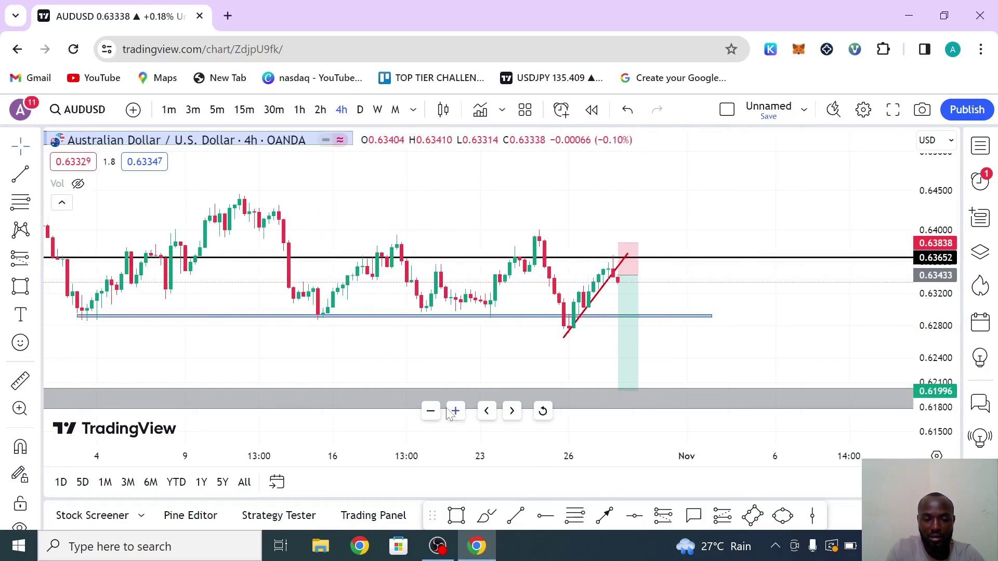
Examine the short setup on the 1-hour timeframe against October's price action, the blue support zone and the grey target zone
left_click(299, 109)
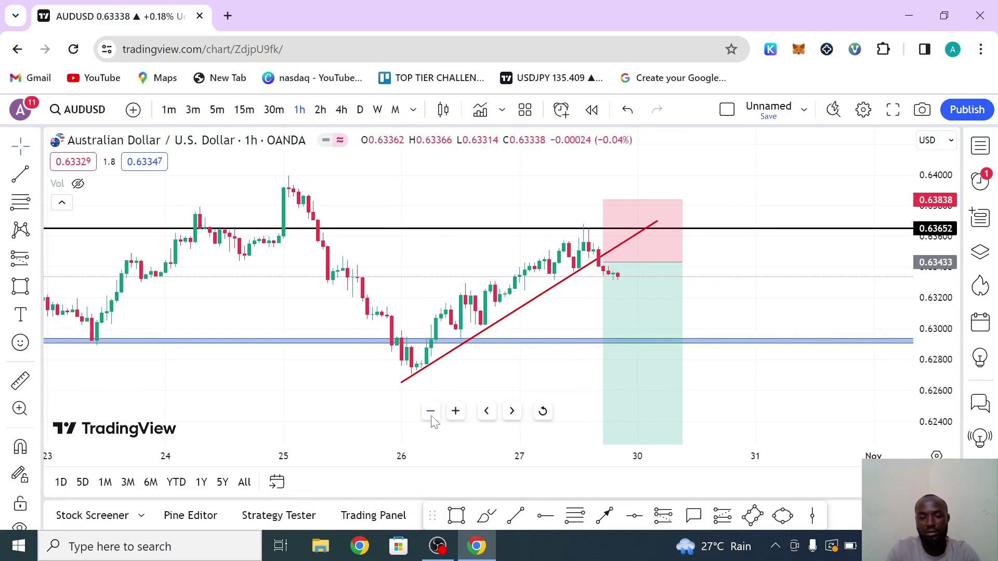
left_click(431, 414)
left_click(431, 413)
left_click(431, 413)
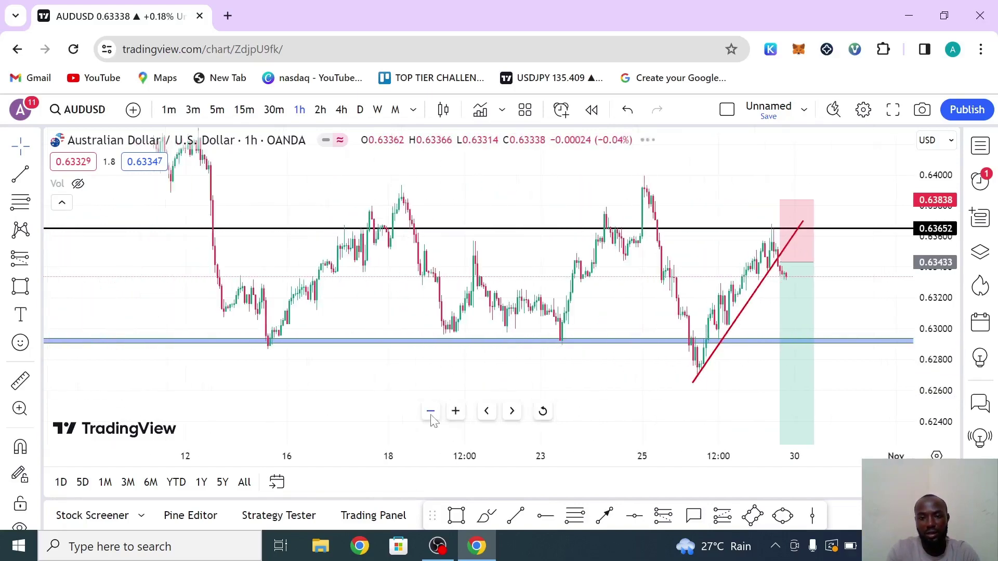
left_click(432, 414)
left_click(432, 414)
scroll(670, 311, "down", 2)
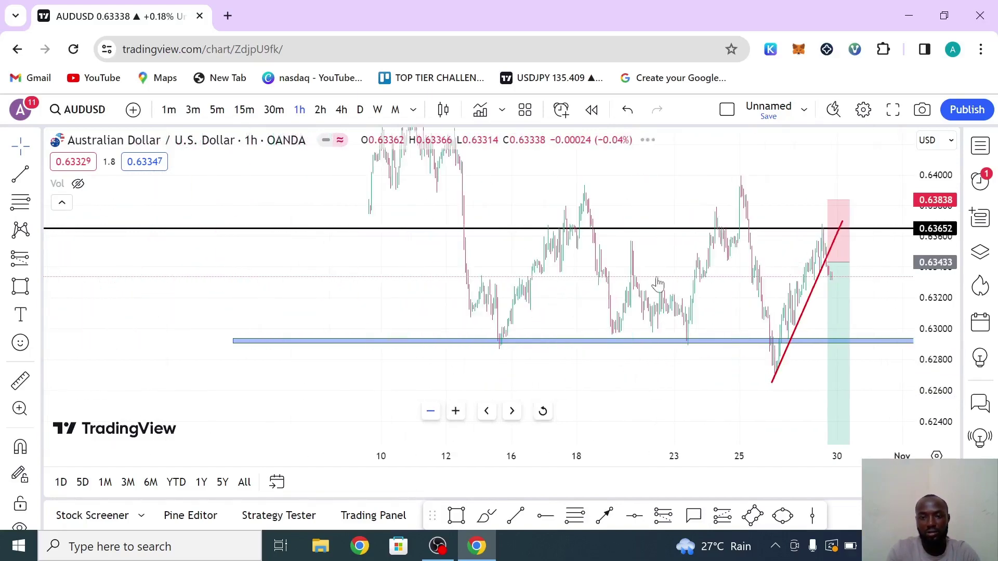
scroll(510, 286, "down", 2)
scroll(421, 288, "down", 2)
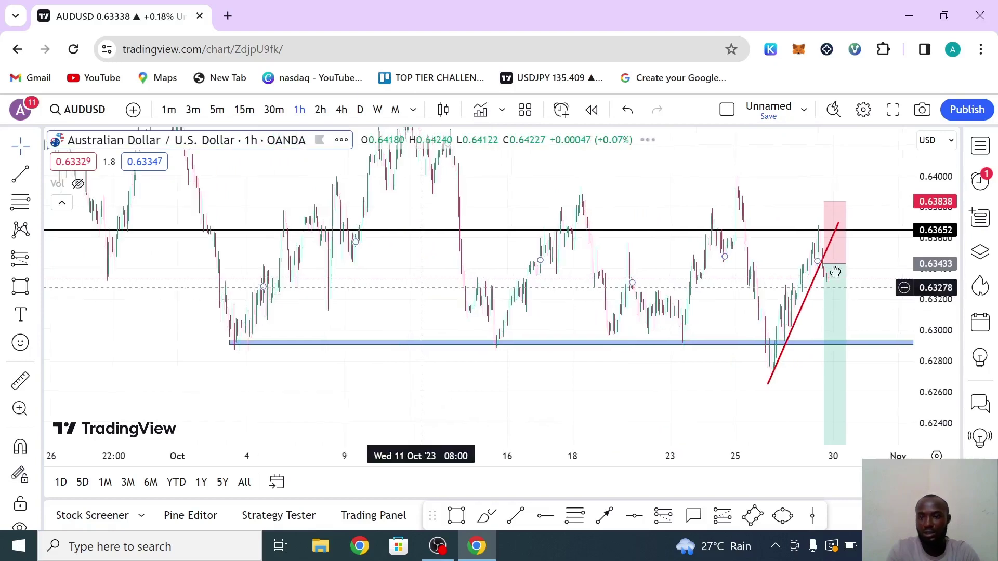
left_click_drag(939, 196, 709, 321)
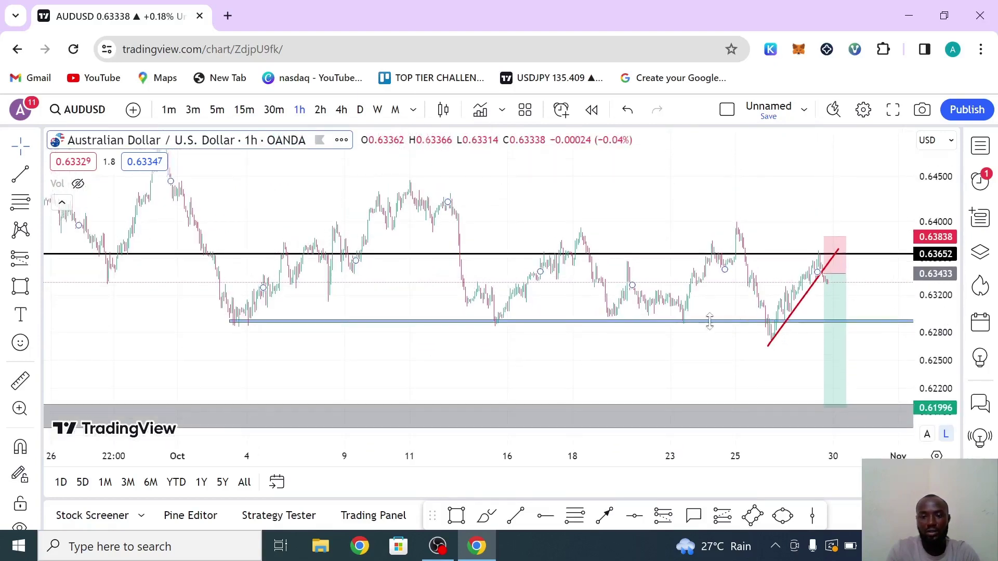
left_click_drag(630, 363, 494, 363)
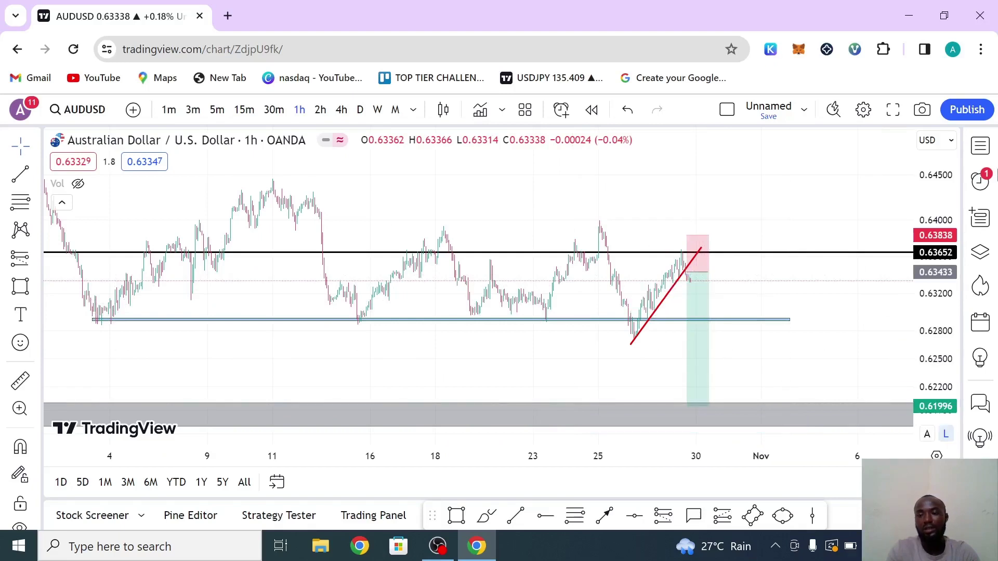
Load GBPUSD from the watchlist and show it on the 4-hour timeframe with a wider price range
left_click(981, 149)
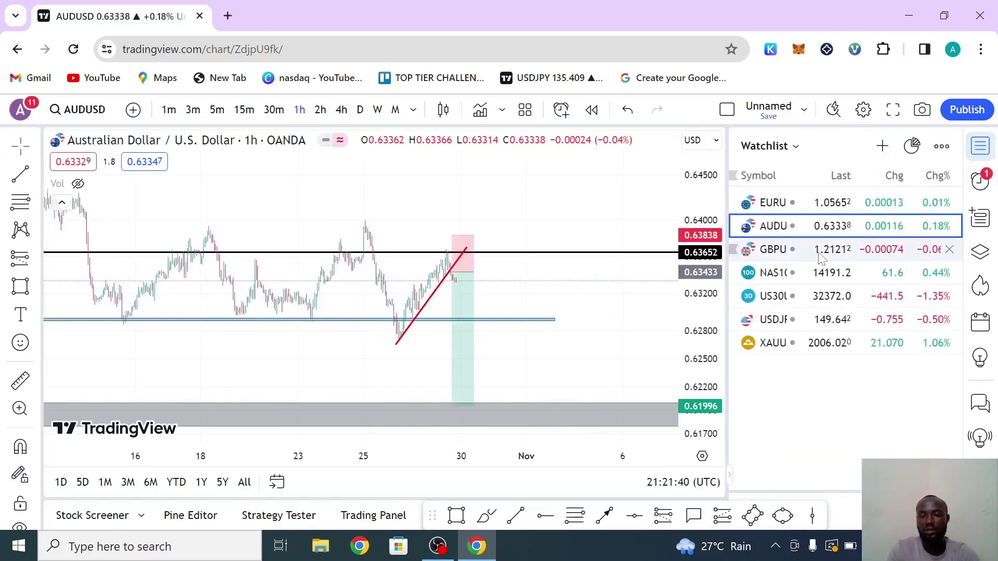
left_click(816, 254)
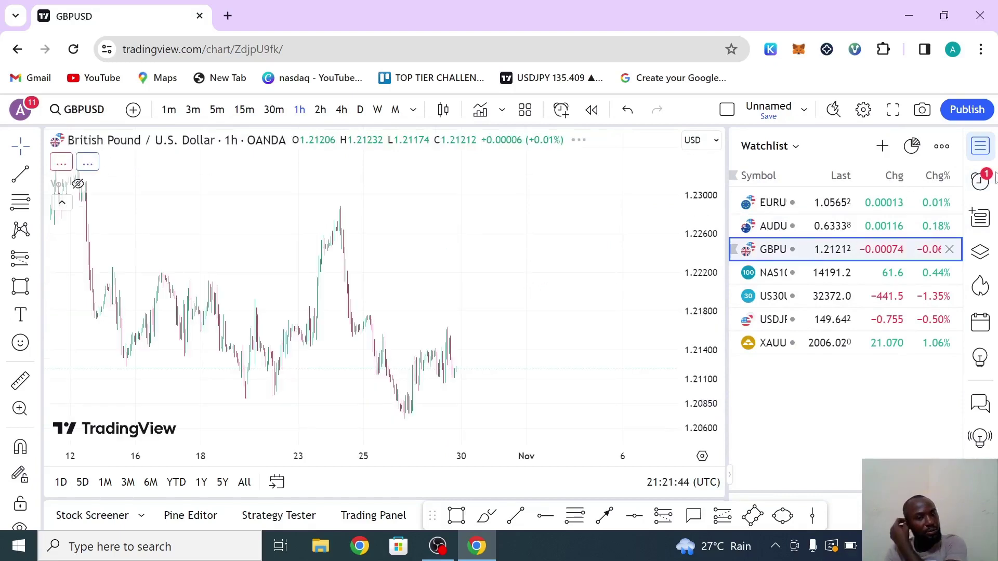
left_click(980, 147)
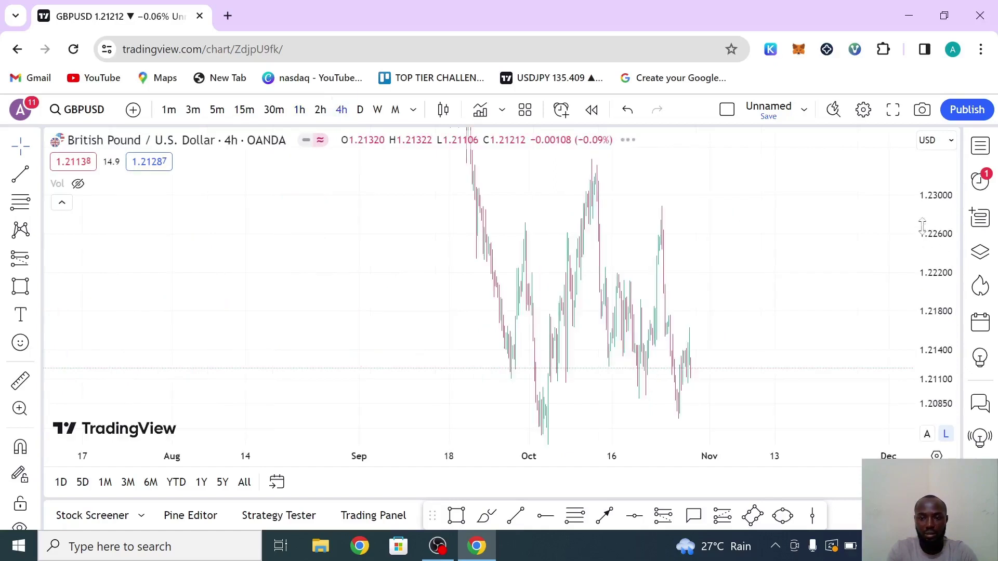
left_click_drag(944, 170, 941, 332)
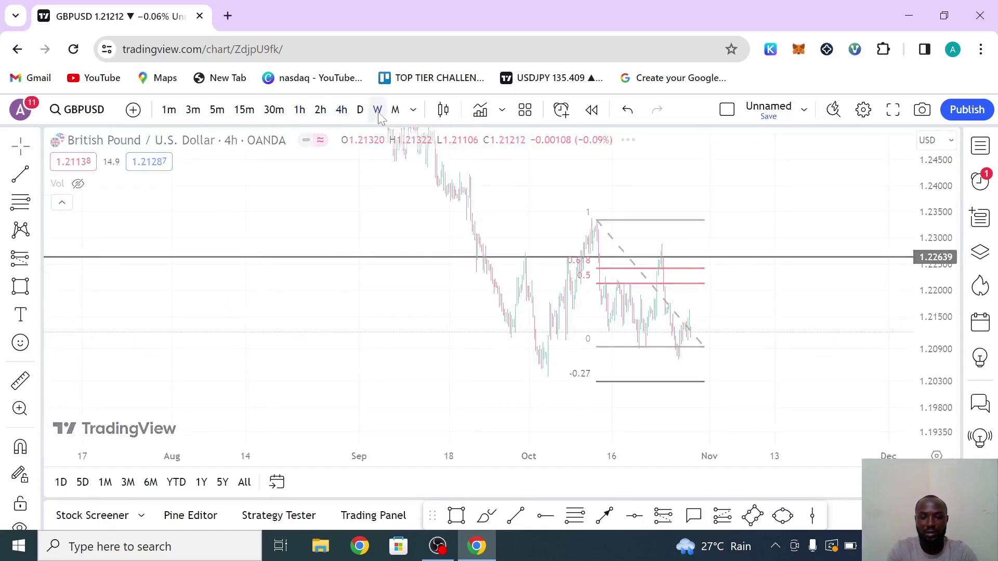
On the weekly GBPUSD chart, delete the old Fibonacci retracement between 1.23339 and 1.20939
left_click(378, 110)
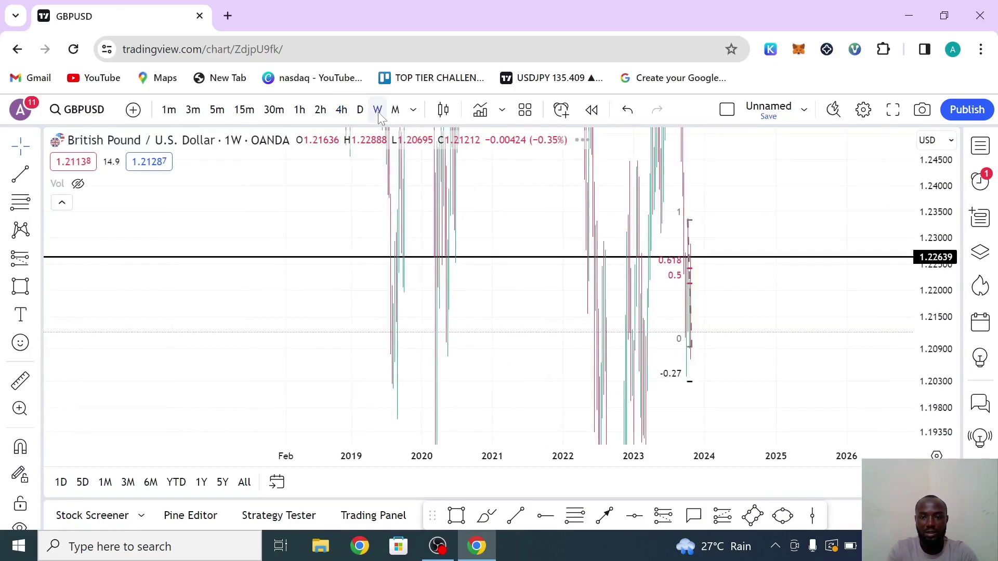
left_click(692, 294)
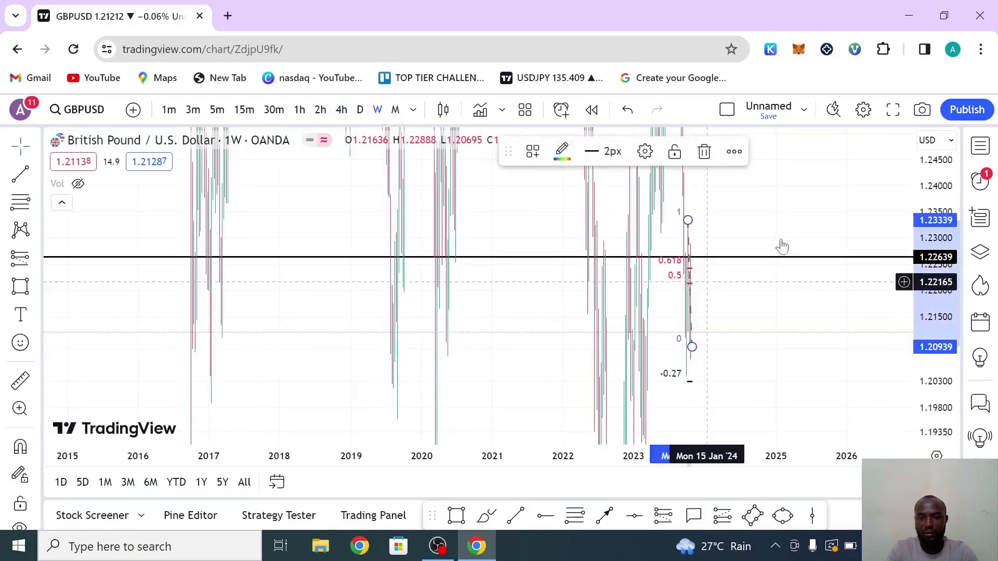
left_click(702, 152)
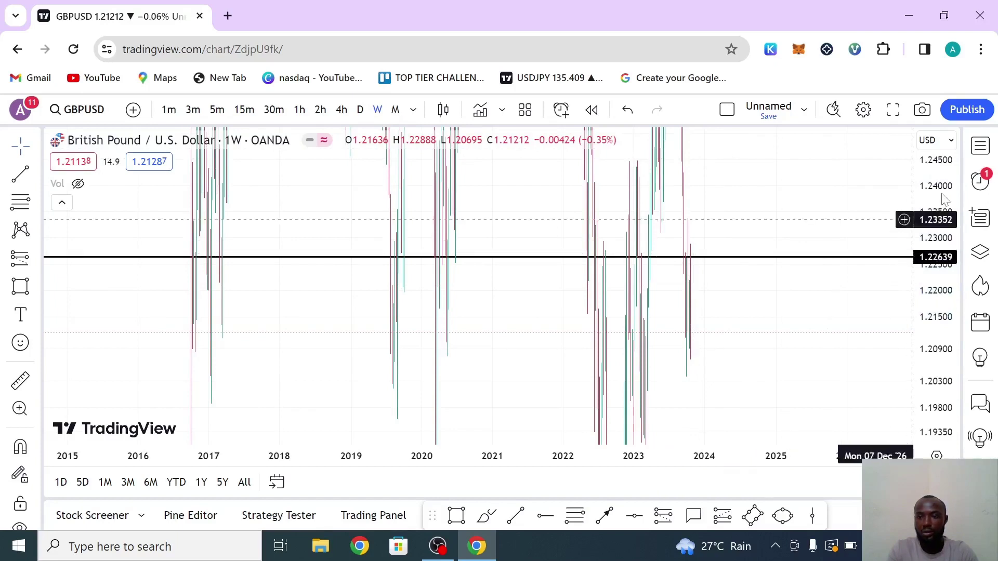
Review the weekly levels and zones, and delete the horizontal line at 1.22639 on the daily timeframe
left_click_drag(939, 382, 939, 449)
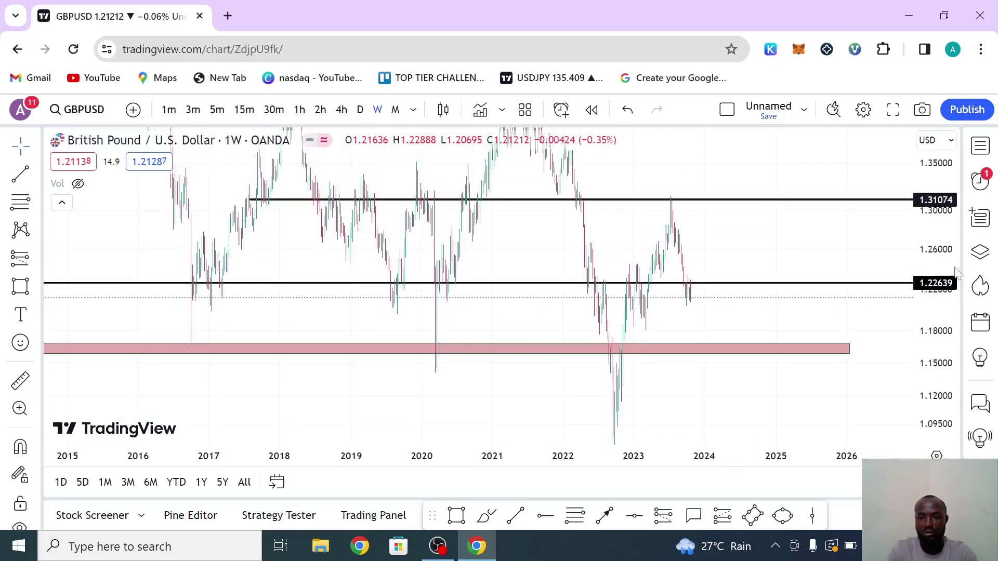
left_click_drag(926, 316, 927, 359)
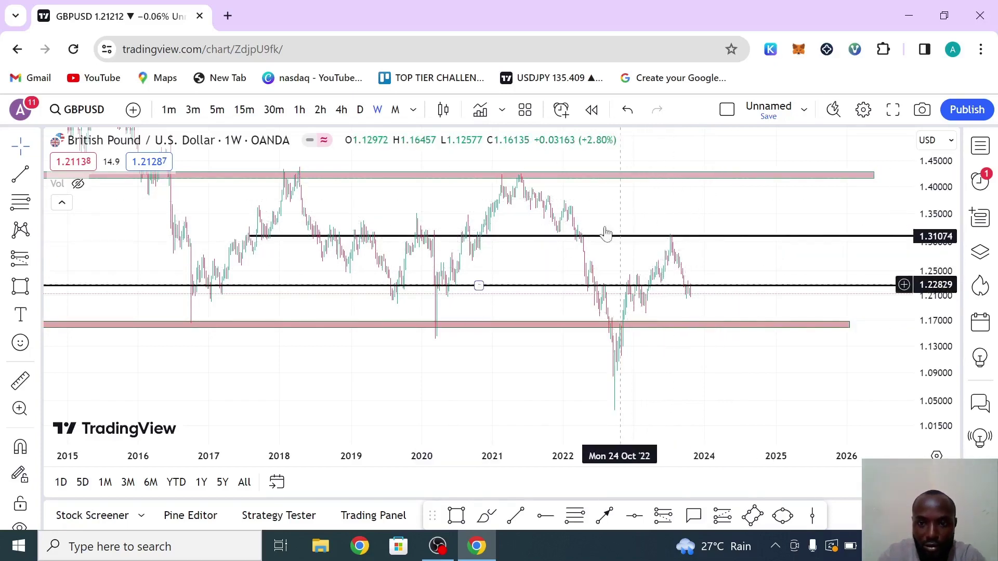
left_click(363, 112)
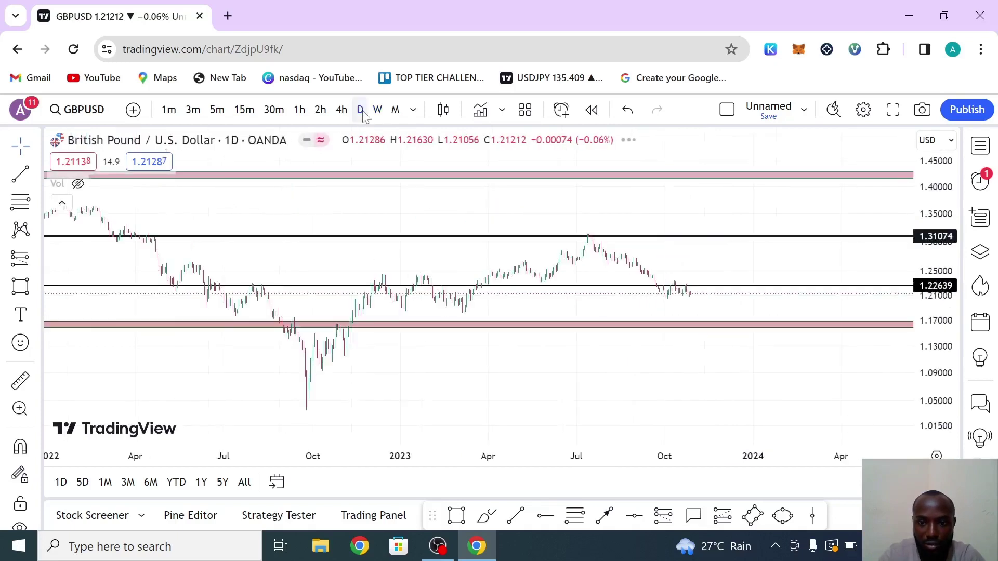
left_click_drag(561, 287, 561, 286)
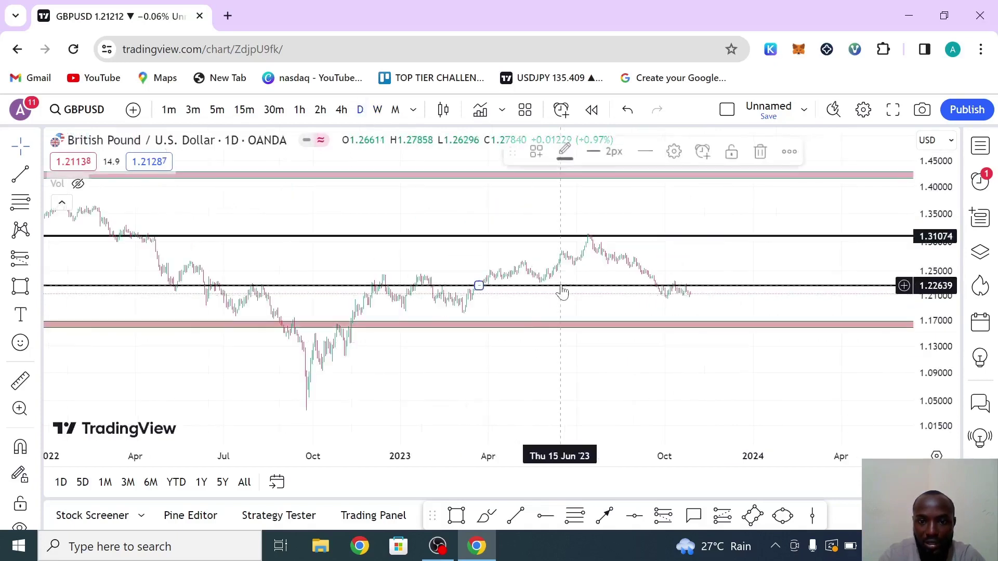
left_click(765, 153)
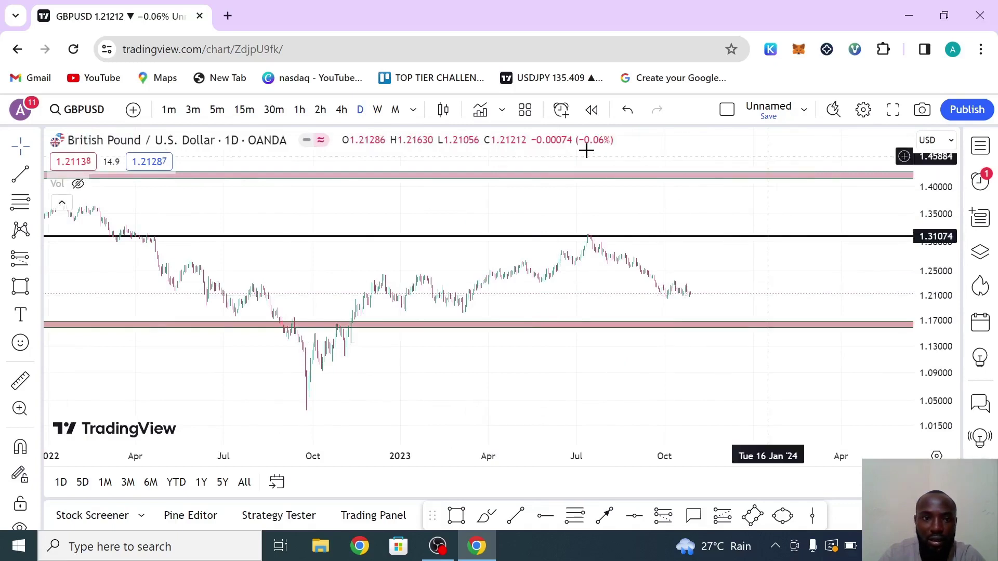
Examine GBPUSD on the weekly and daily timeframes, comparing recent price with the 1.31074 level and the red zones
left_click(379, 111)
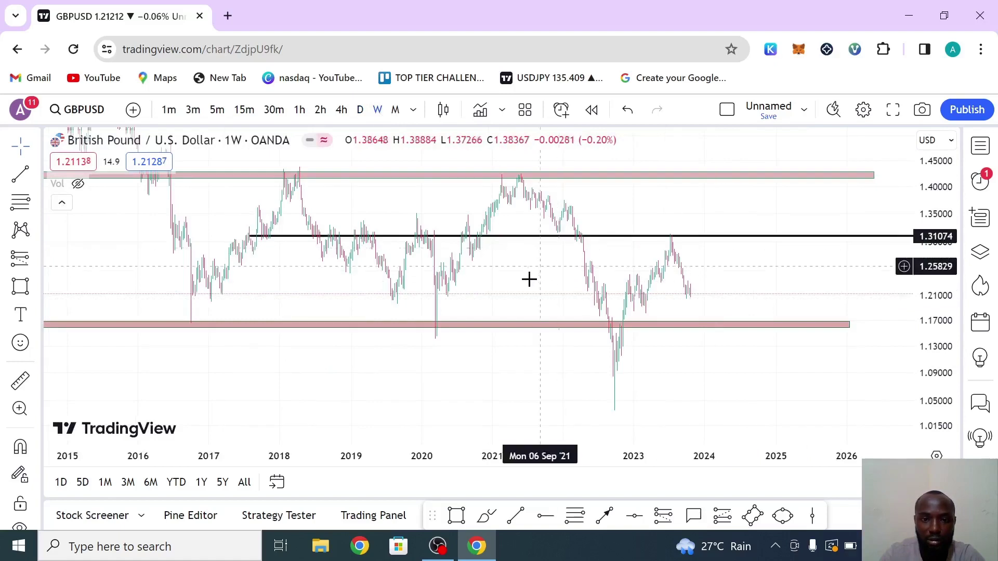
left_click_drag(534, 289, 548, 327)
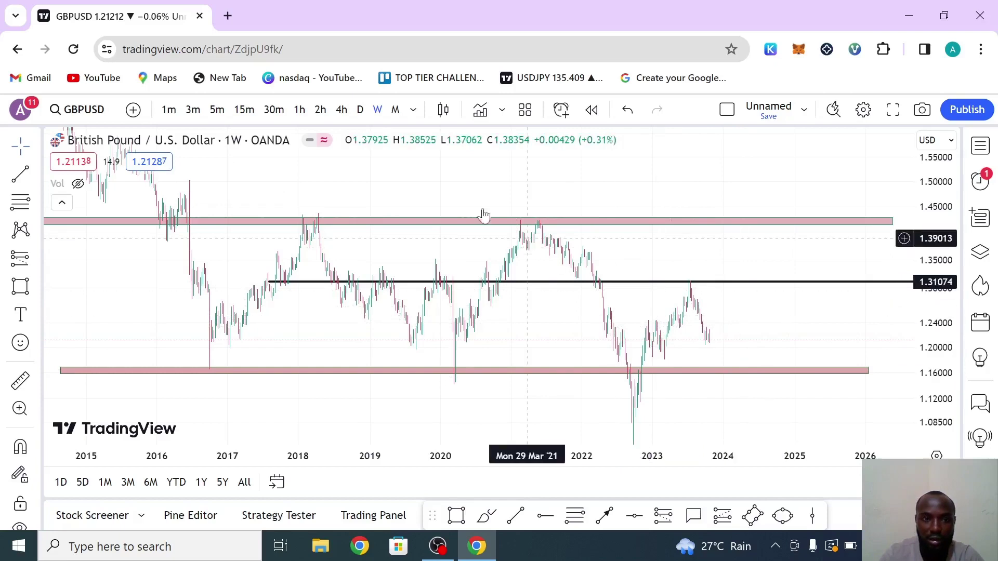
left_click(360, 110)
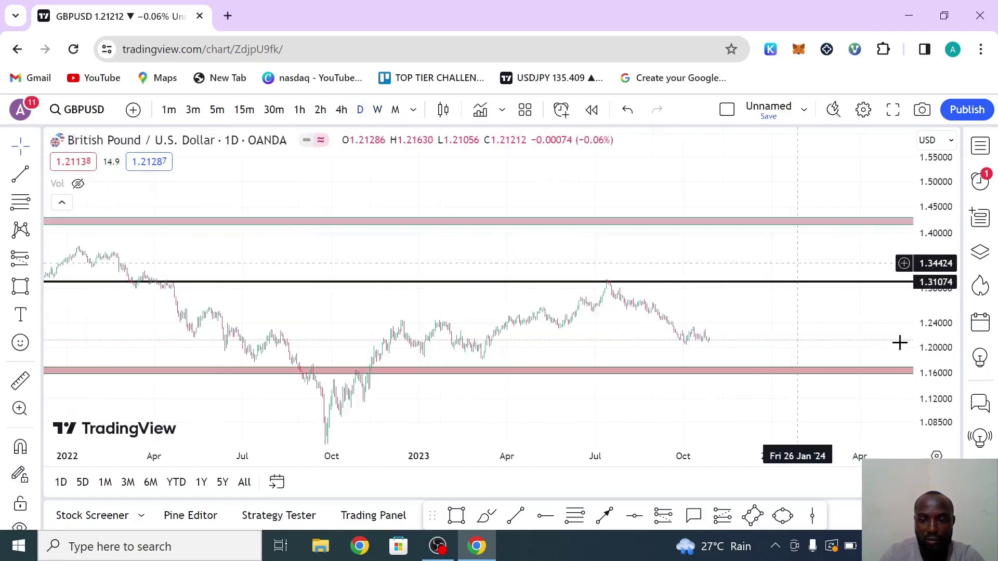
left_click_drag(943, 362, 920, 242)
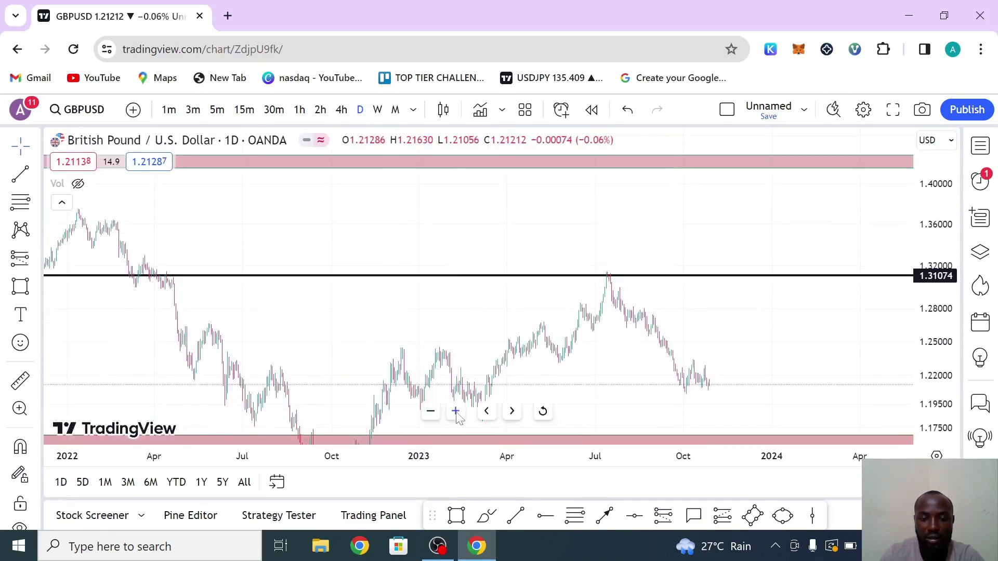
left_click(456, 412)
left_click(456, 411)
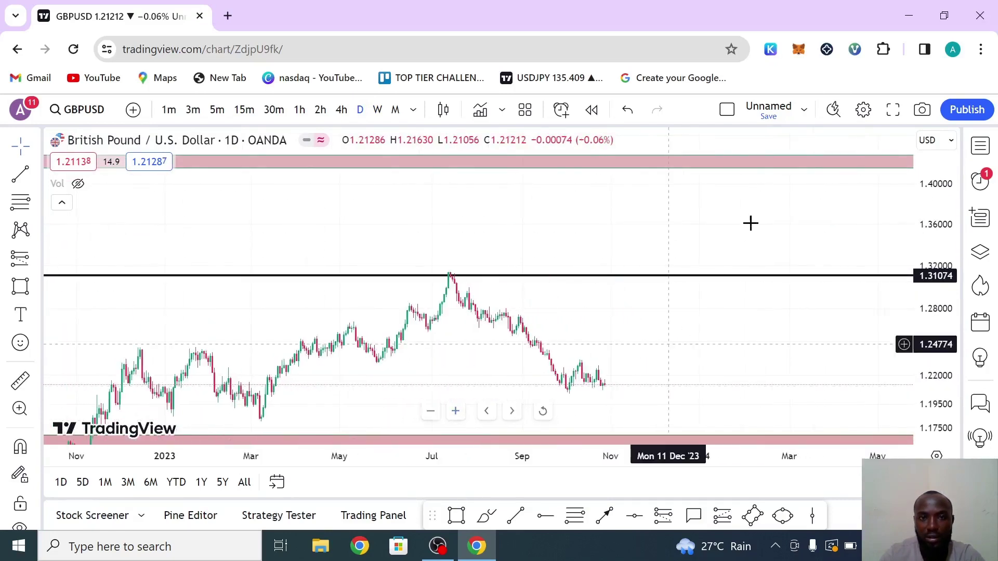
left_click_drag(757, 198, 782, 234)
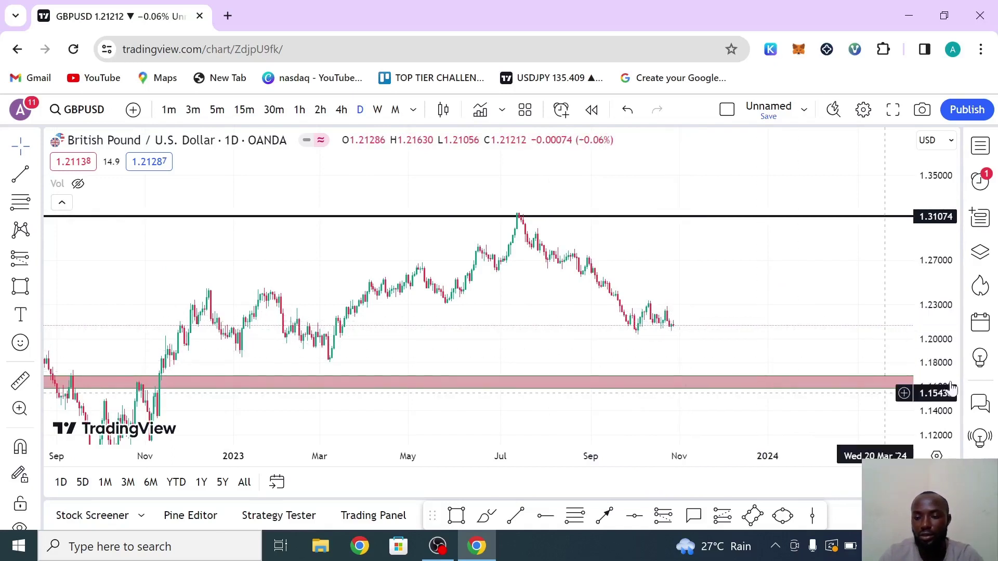
left_click_drag(941, 318, 873, 356)
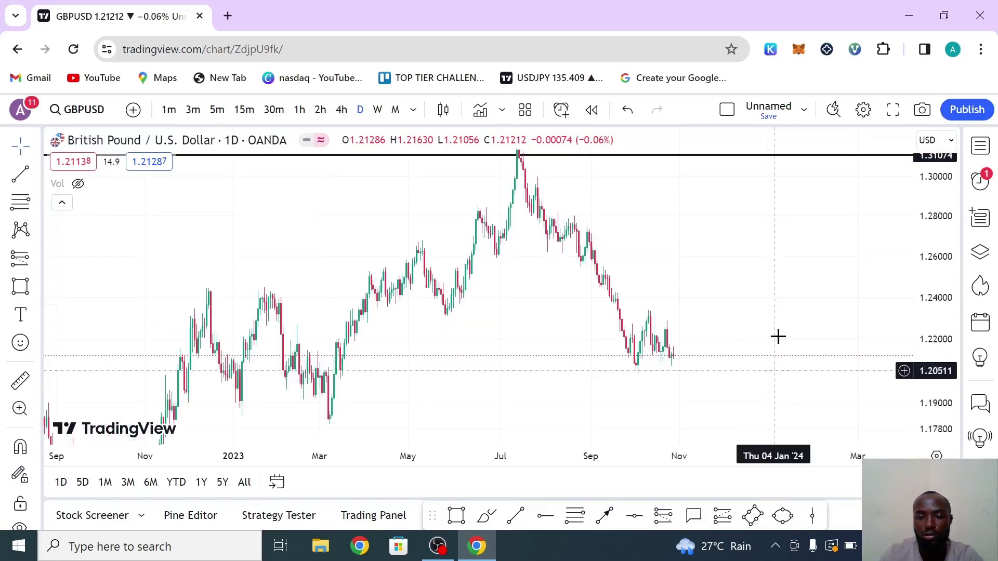
left_click_drag(778, 337, 779, 255)
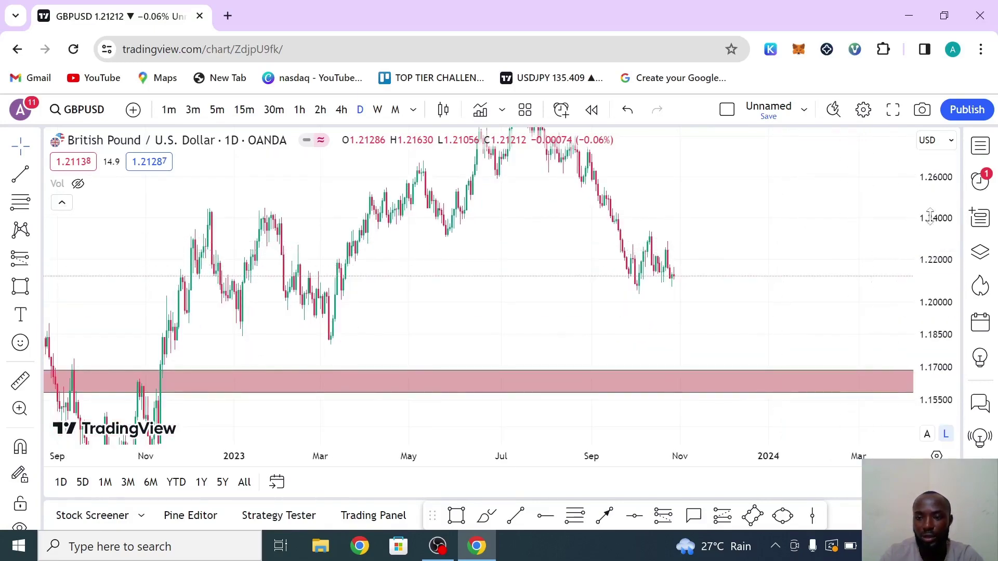
left_click_drag(958, 188, 957, 234)
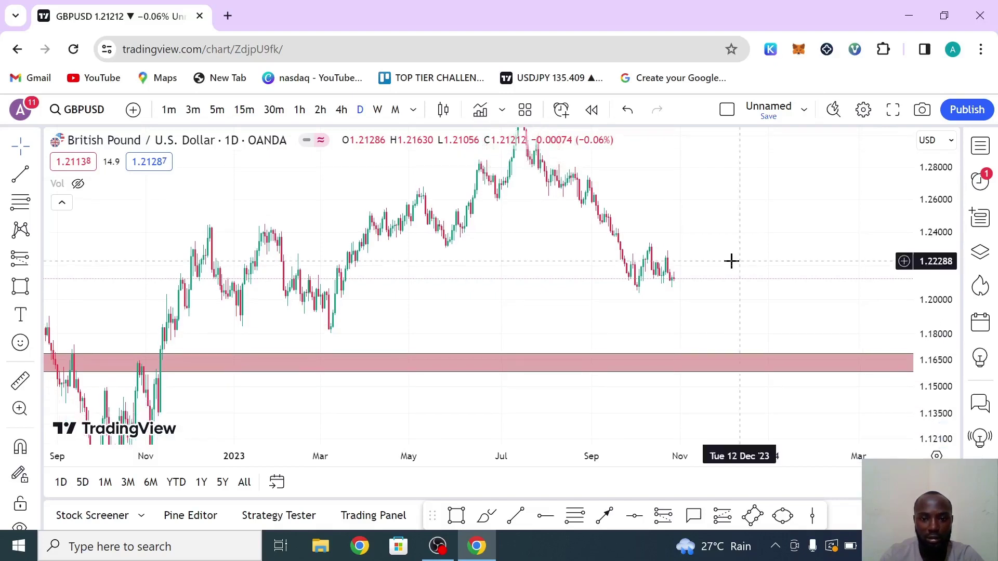
On the 4-hour timeframe, draw a rectangle around the consolidation from 21 Sep to 30 Oct '23, between about 1.23267 and 1.20618
left_click(344, 116)
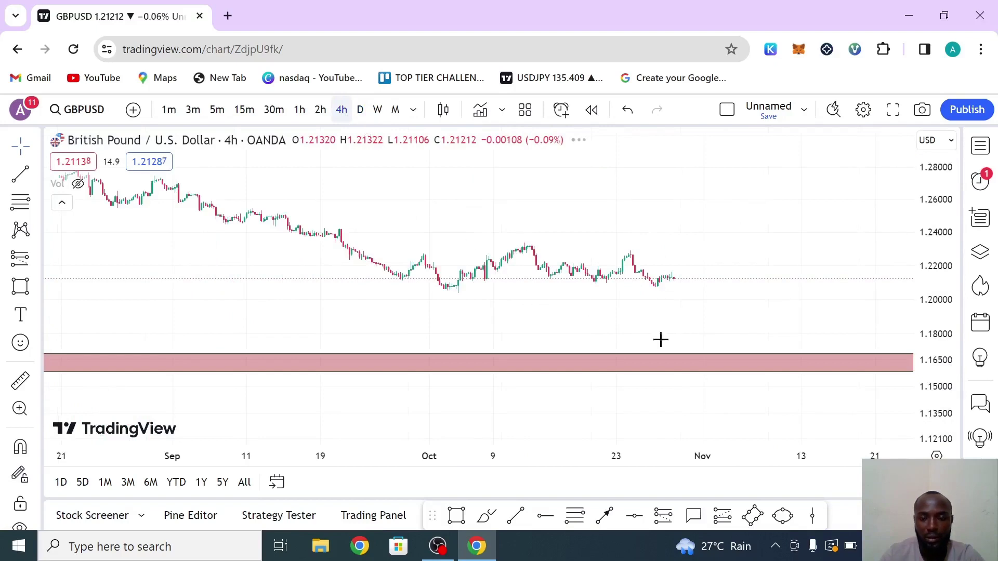
left_click_drag(941, 332, 933, 267)
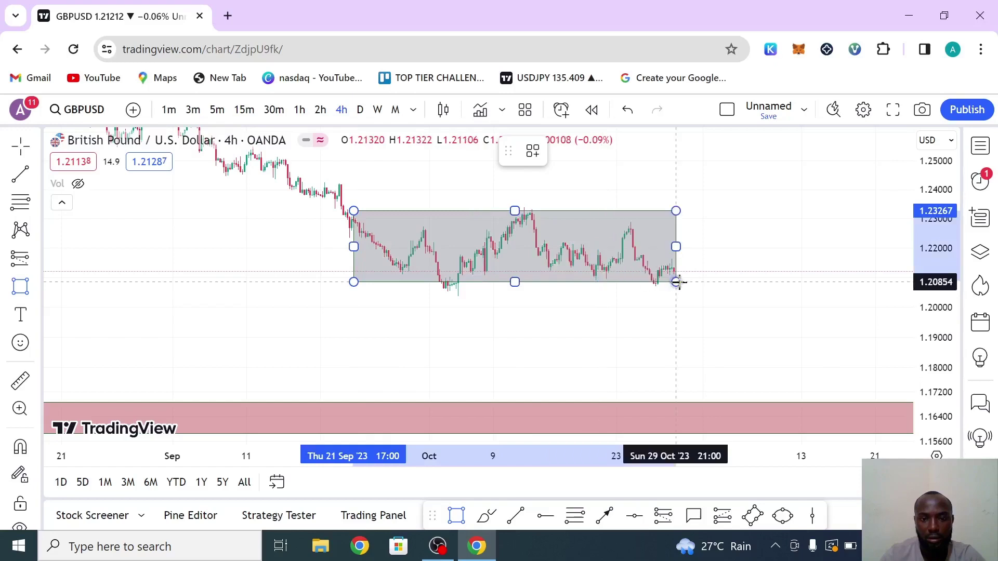
left_click(696, 295)
left_click_drag(697, 295, 680, 292)
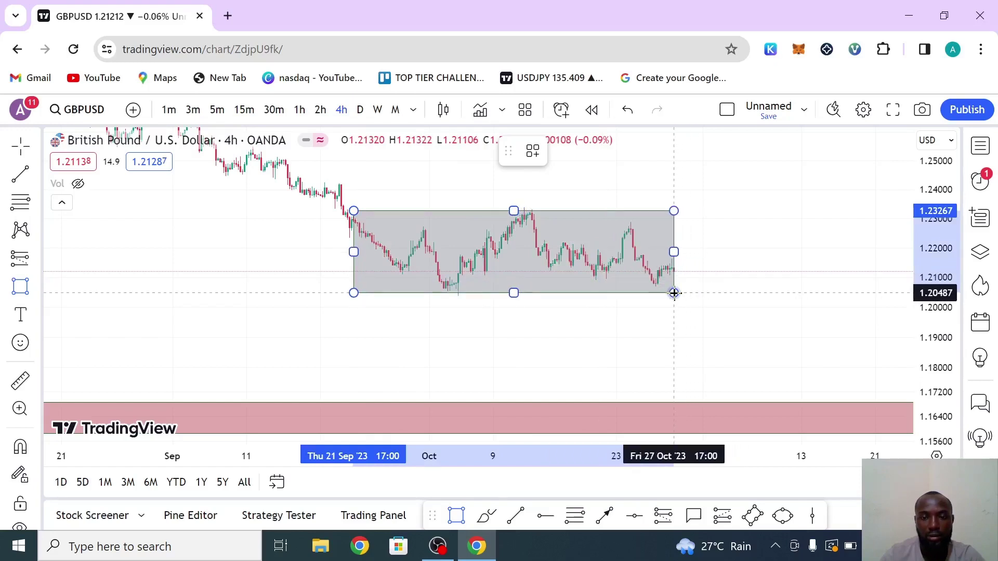
mouse_move(674, 292)
left_mouse_down()
mouse_move(577, 213)
mouse_move(617, 261)
mouse_move(678, 280)
left_mouse_up()
left_click_drag(681, 282, 686, 289)
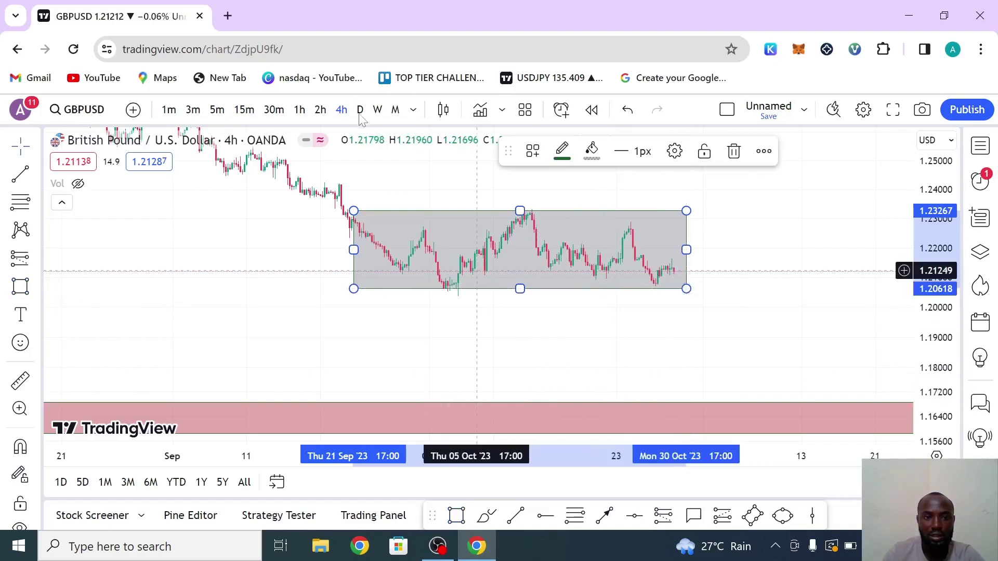
On the daily timeframe, add a horizontal ray from the March 2023 low at about 1.18191
type("D")
key("Return")
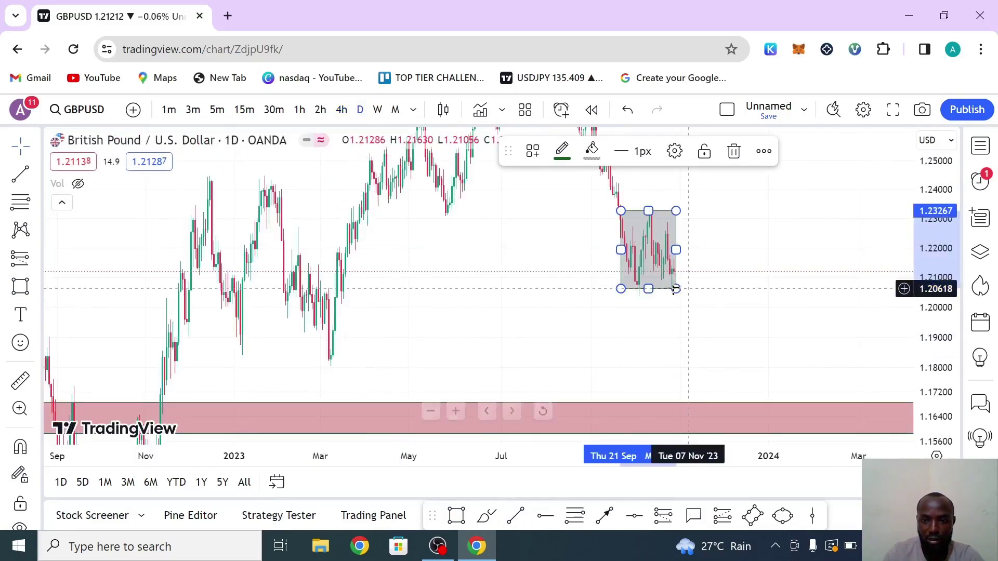
left_click_drag(931, 263, 931, 301)
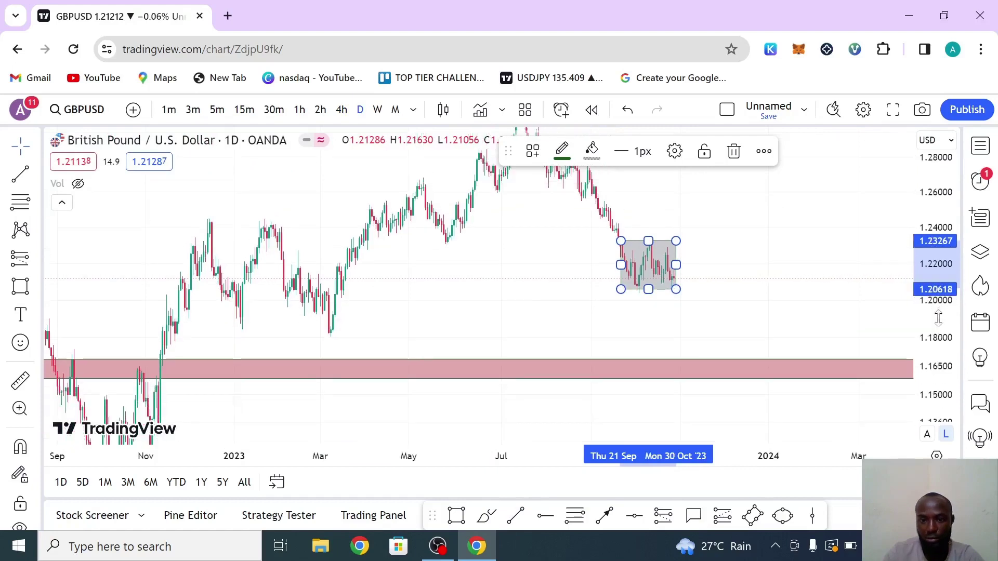
left_click(776, 259)
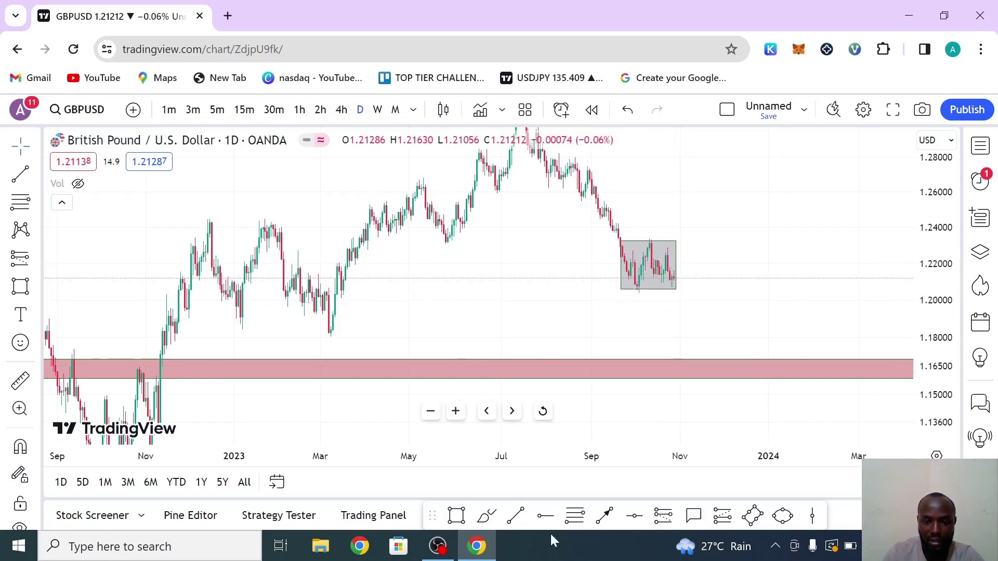
left_click(545, 515)
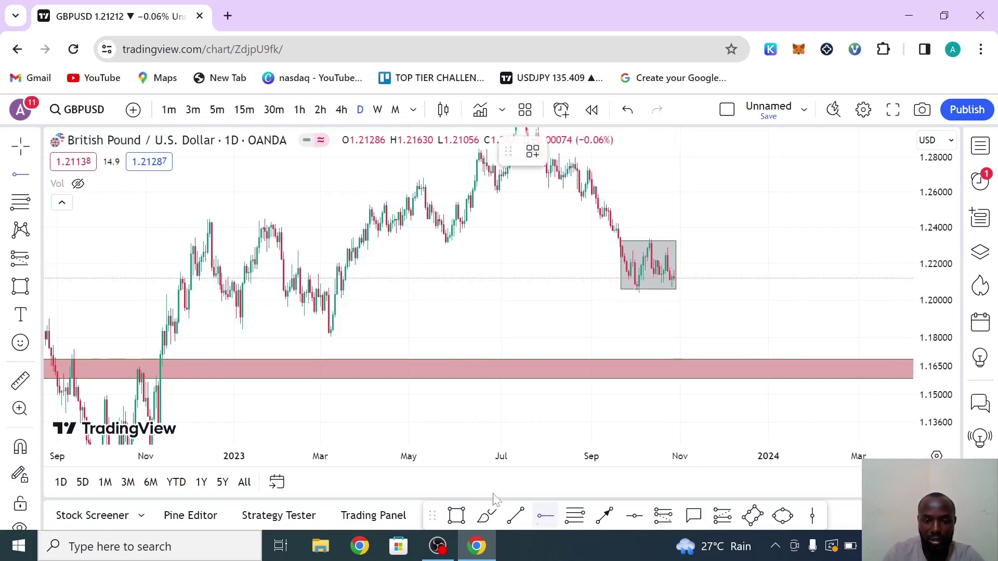
left_click(320, 334)
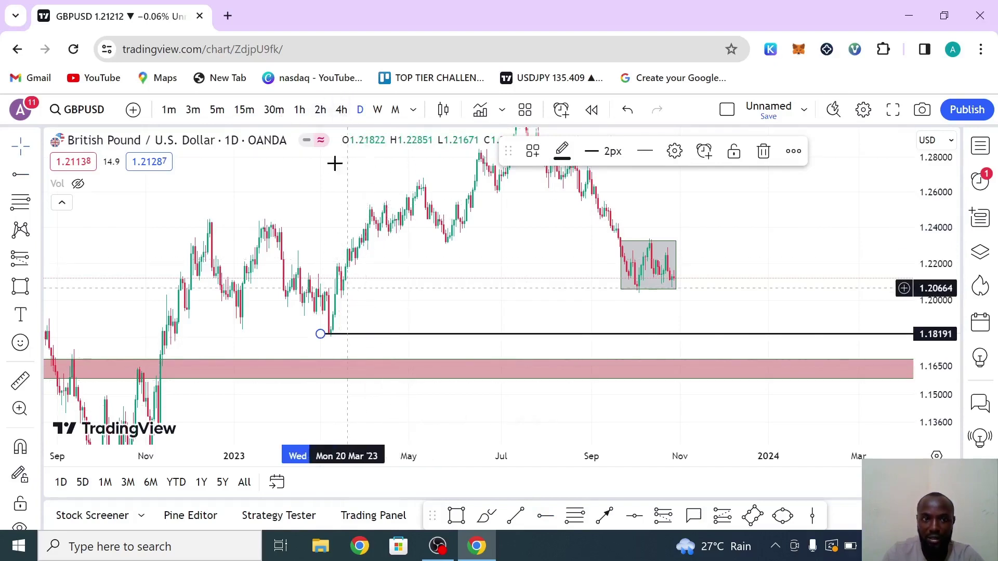
Return to the 4-hour timeframe and examine the boxed consolidation against the 1.18191 level and the red zone below it
left_click(341, 110)
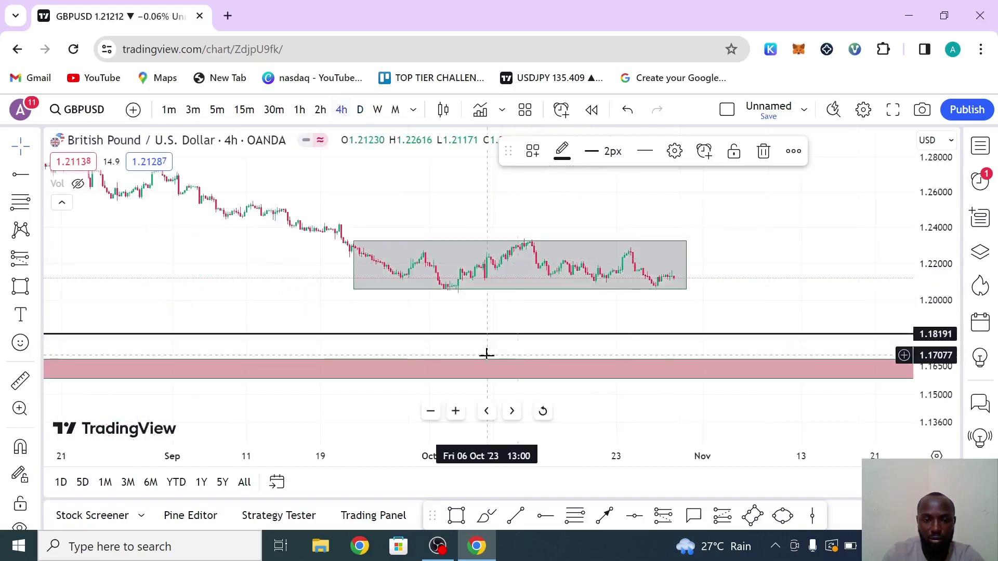
left_click(430, 412)
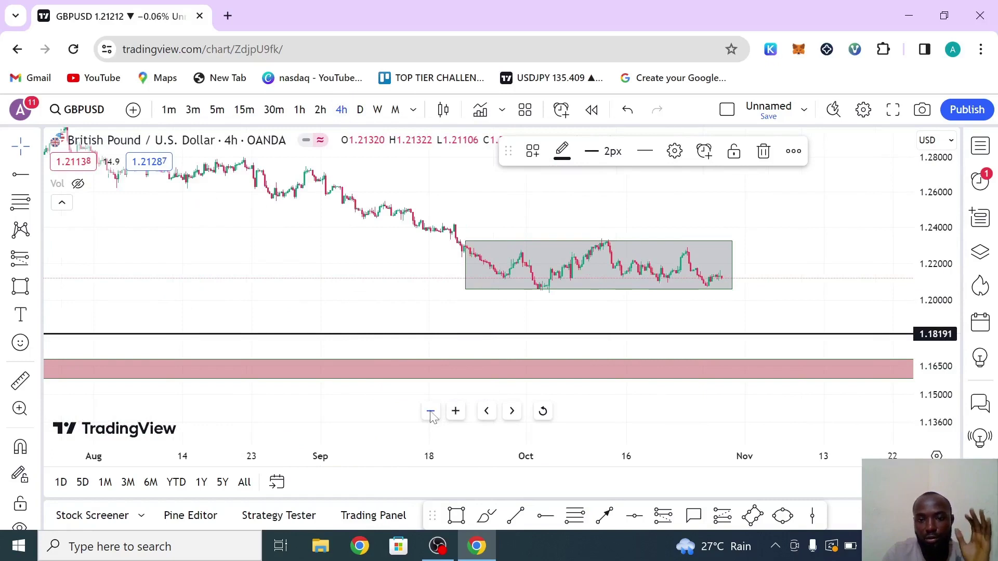
left_click_drag(943, 248, 943, 218)
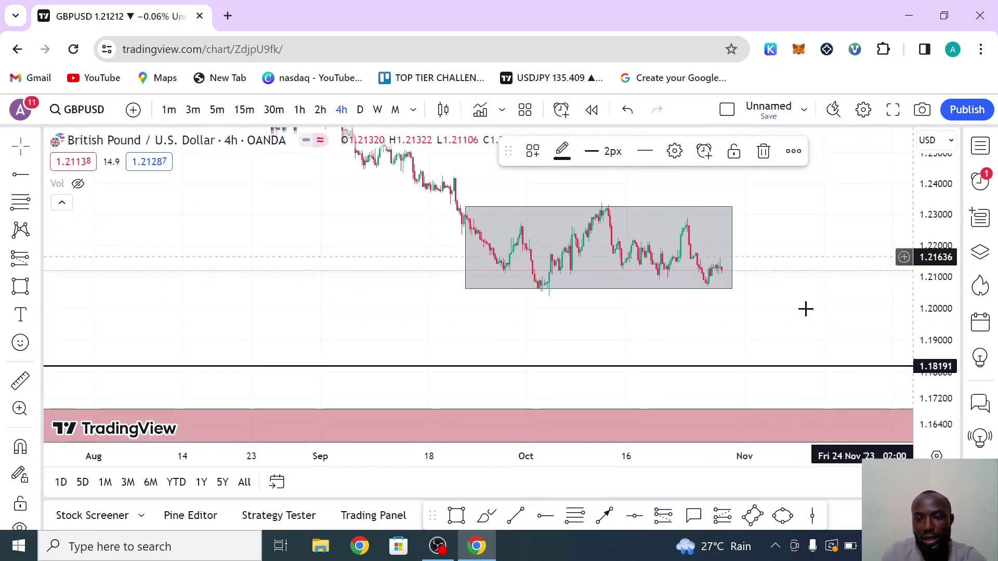
left_click_drag(805, 309, 800, 336)
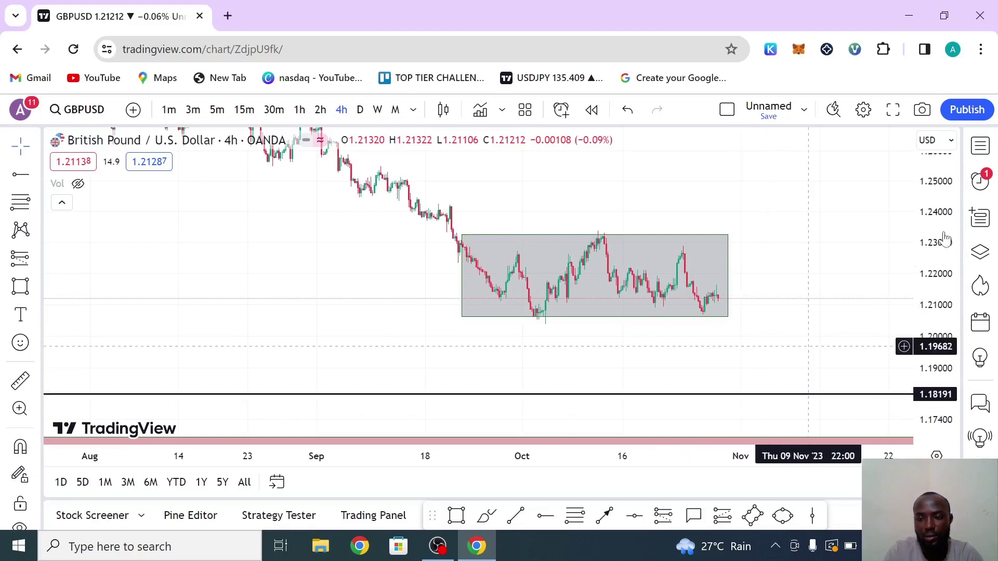
left_click_drag(951, 312, 956, 364)
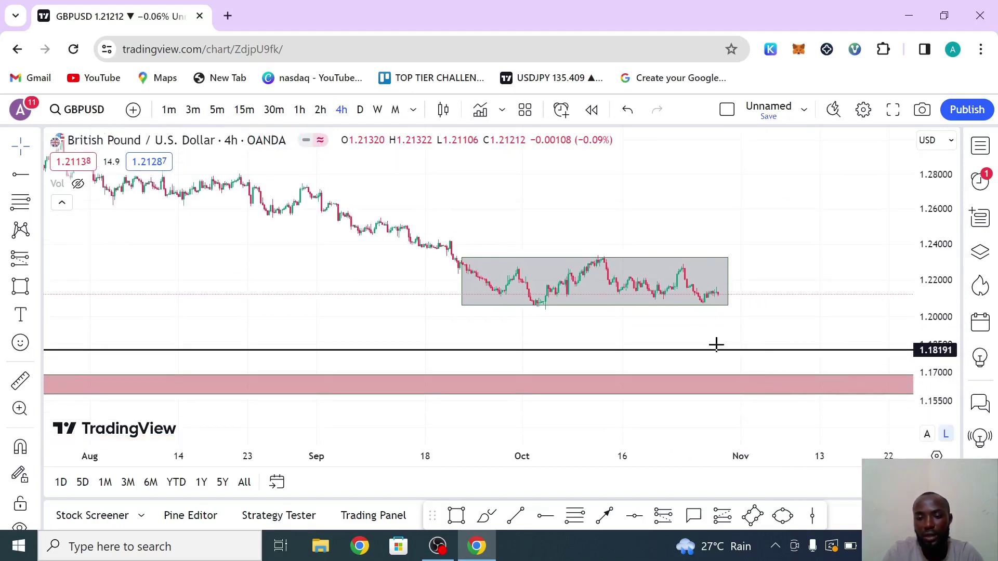